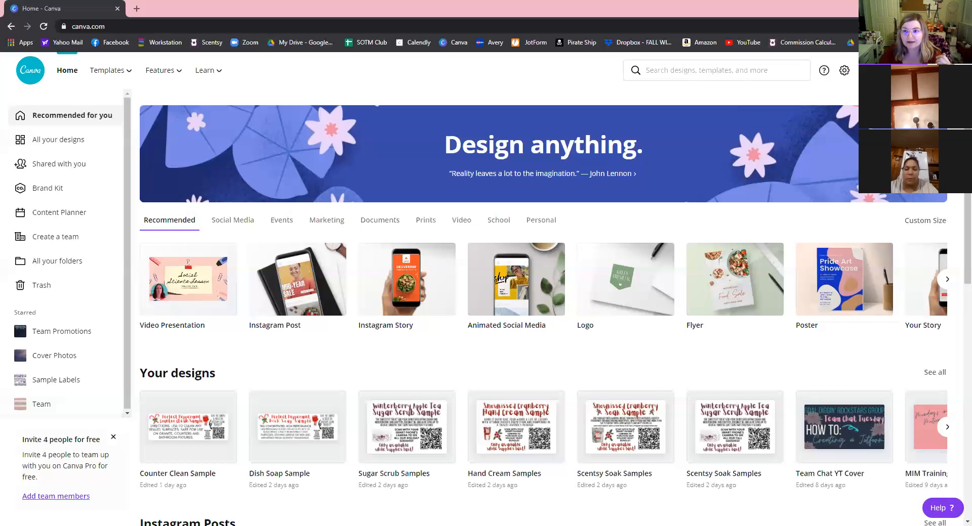
Browse the Marketing design types on the Canva home page carousel.
left_click(892, 70)
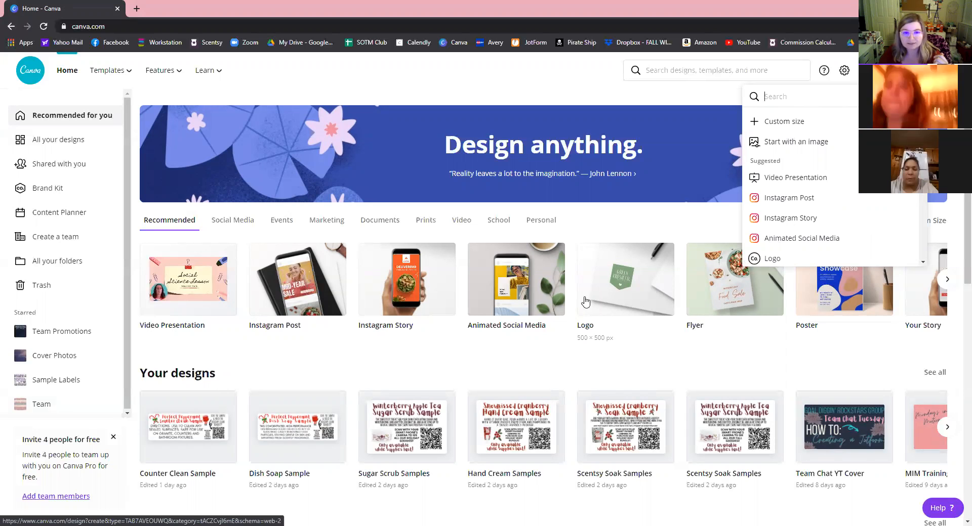
left_click(431, 89)
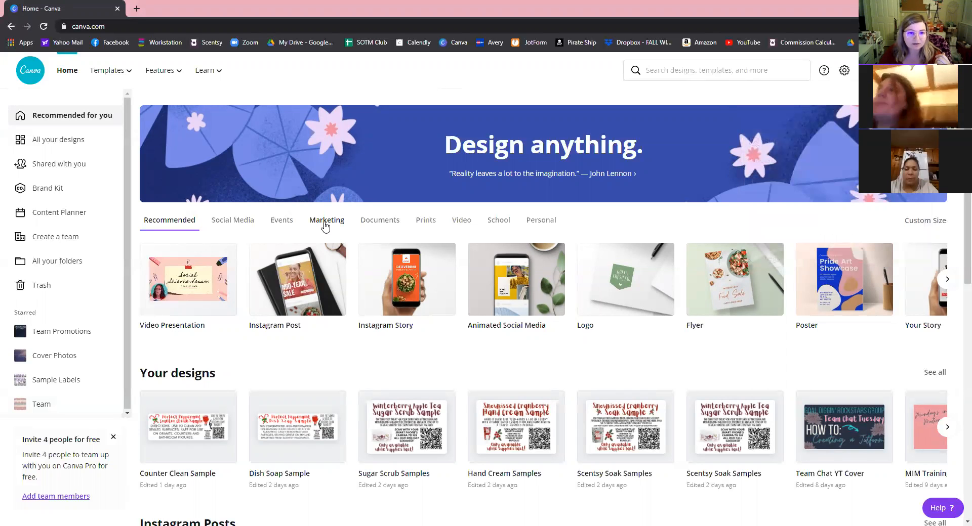
left_click(325, 226)
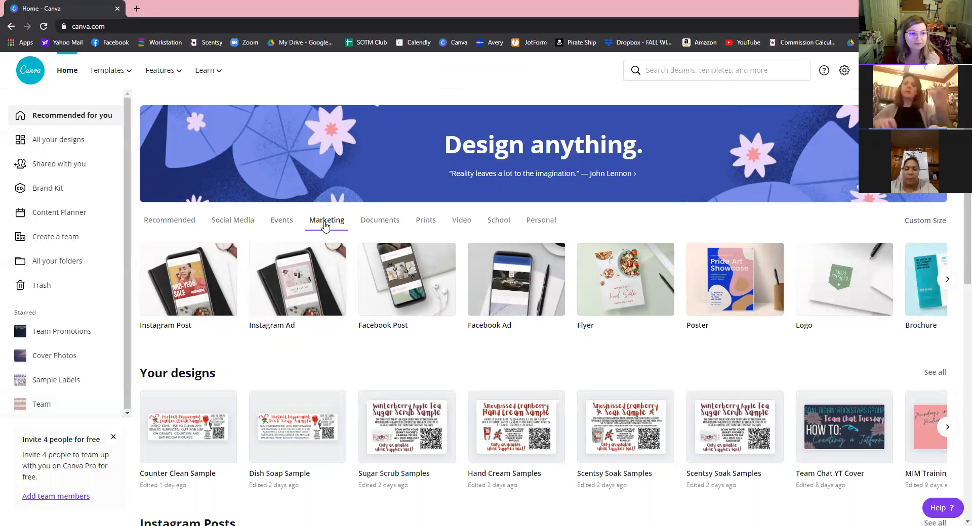
left_click(947, 281)
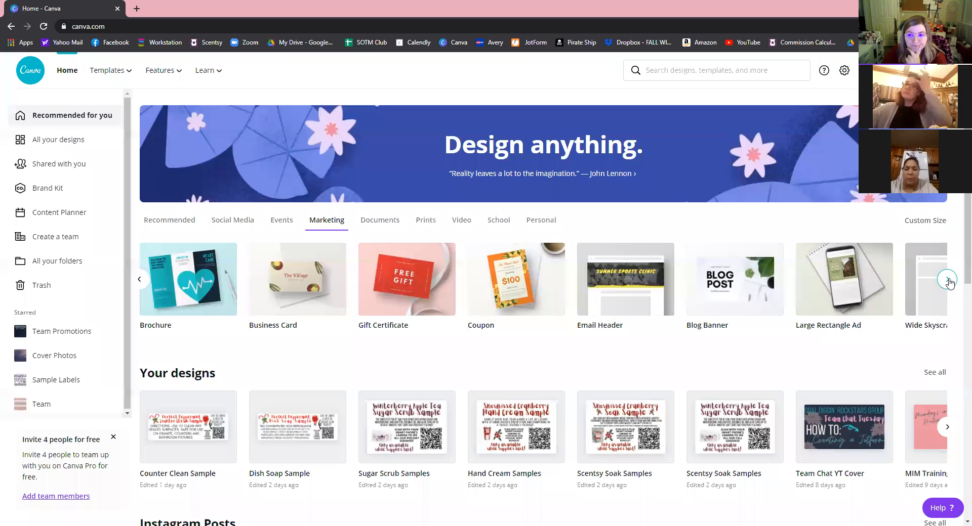
left_click(947, 281)
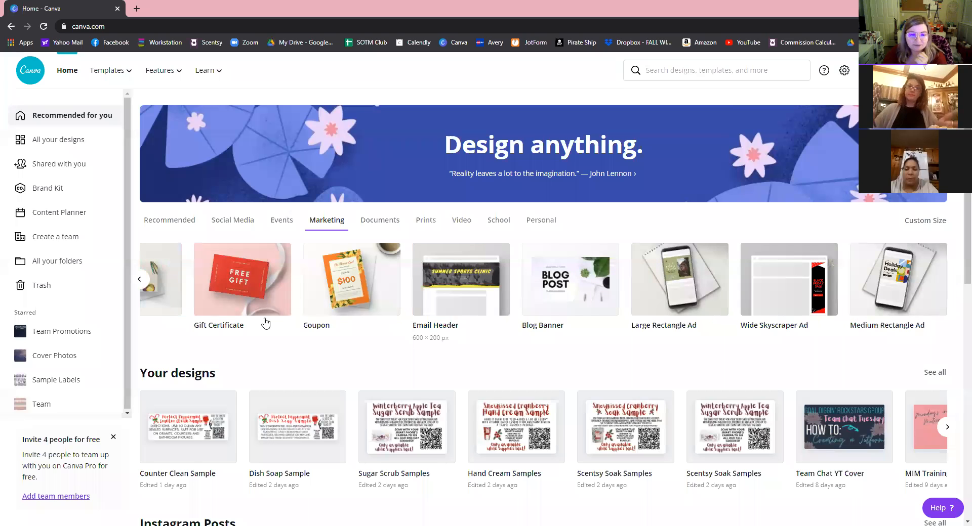
Search the design types for 'postc' and choose Postcard.
left_click(702, 74)
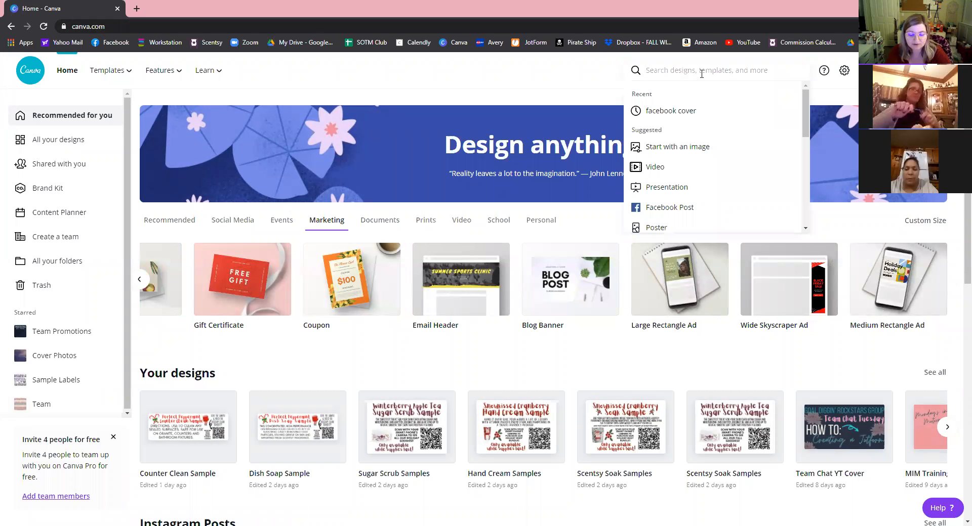
type("post")
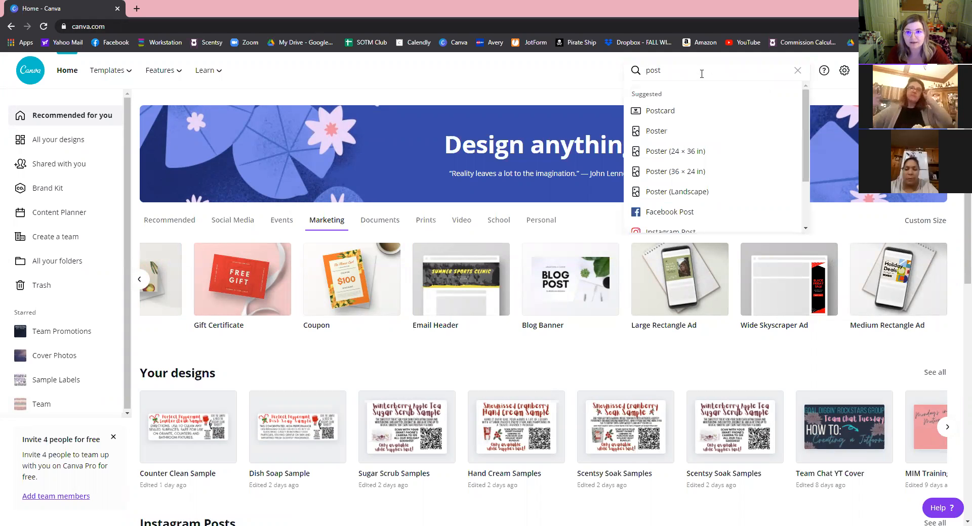
type("c")
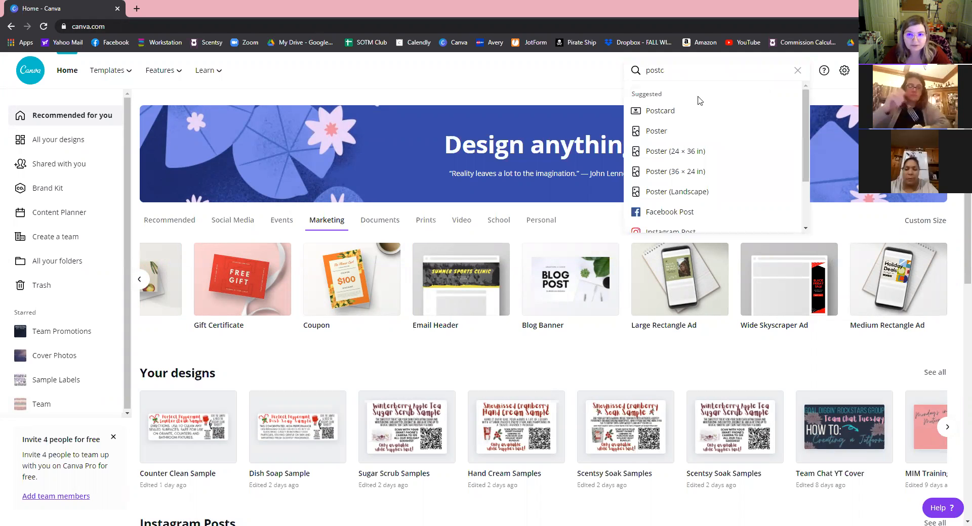
left_click(679, 116)
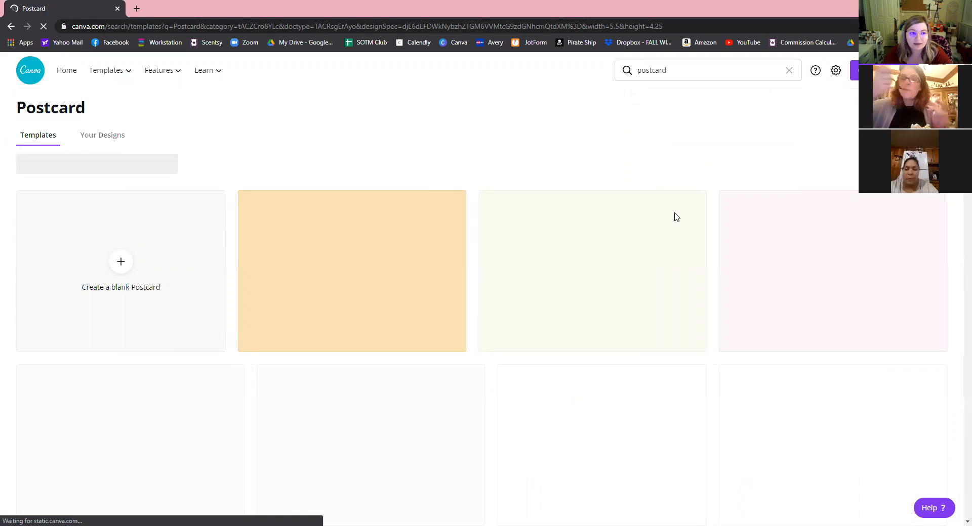
Create a blank US postcard and start editing its 'Add a heading' text box.
left_click(120, 264)
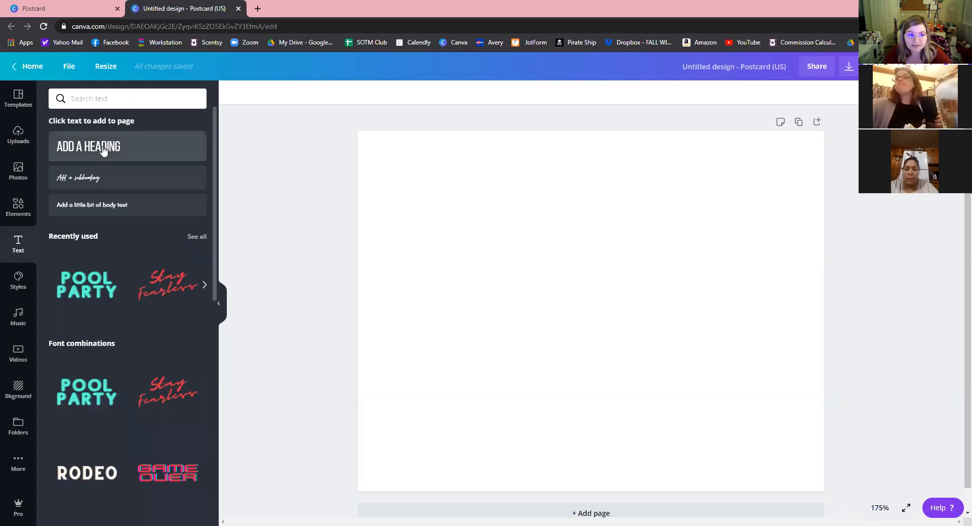
double_click(589, 303)
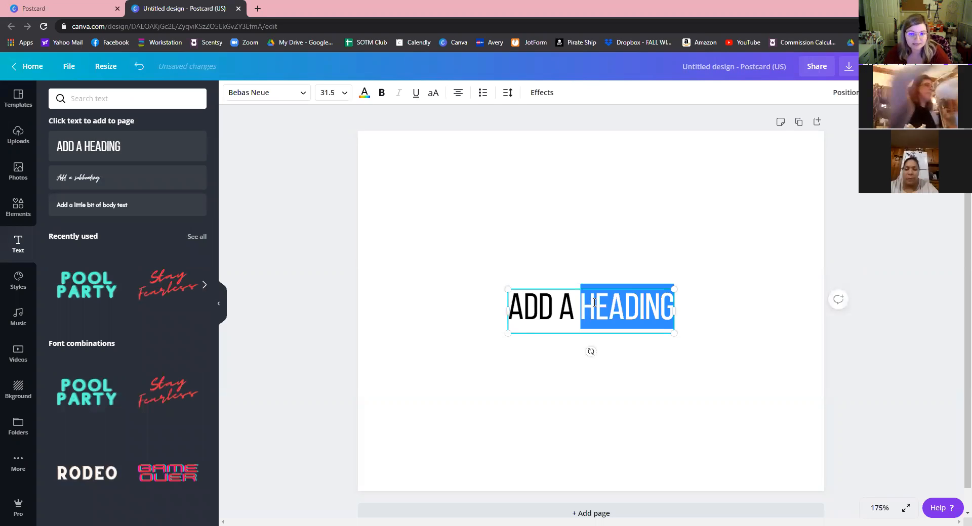
Replace the heading text with 'SCENTS OF THE SEASON'.
left_click(595, 302)
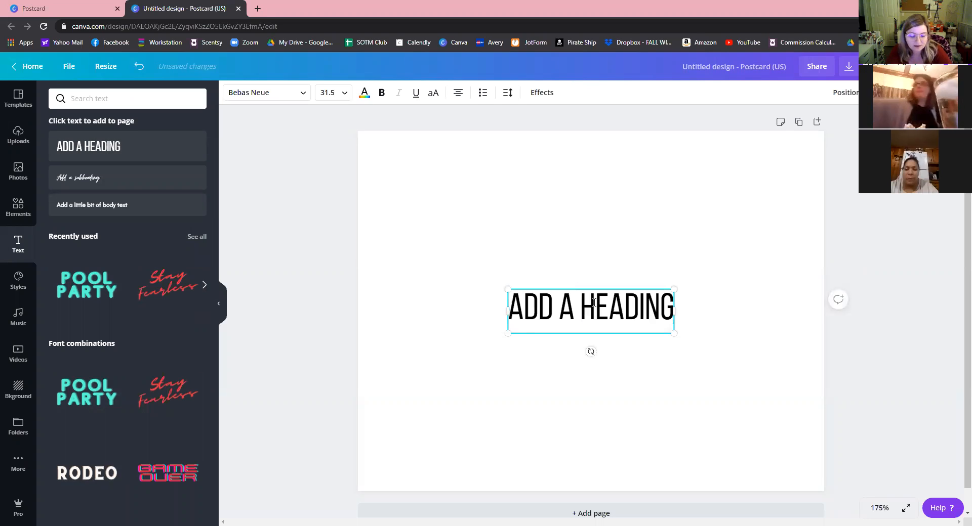
triple_click(594, 303)
type("SCENTS")
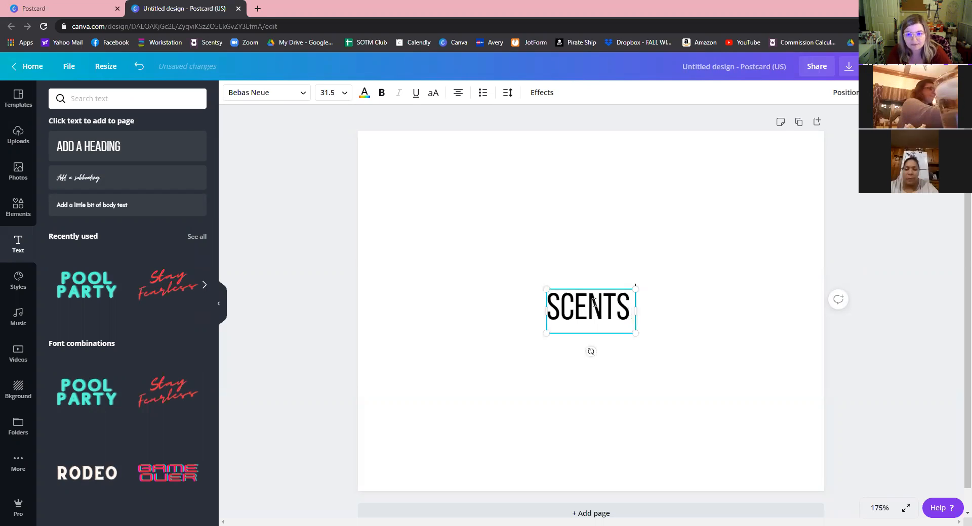
type(" OF THE SEASON")
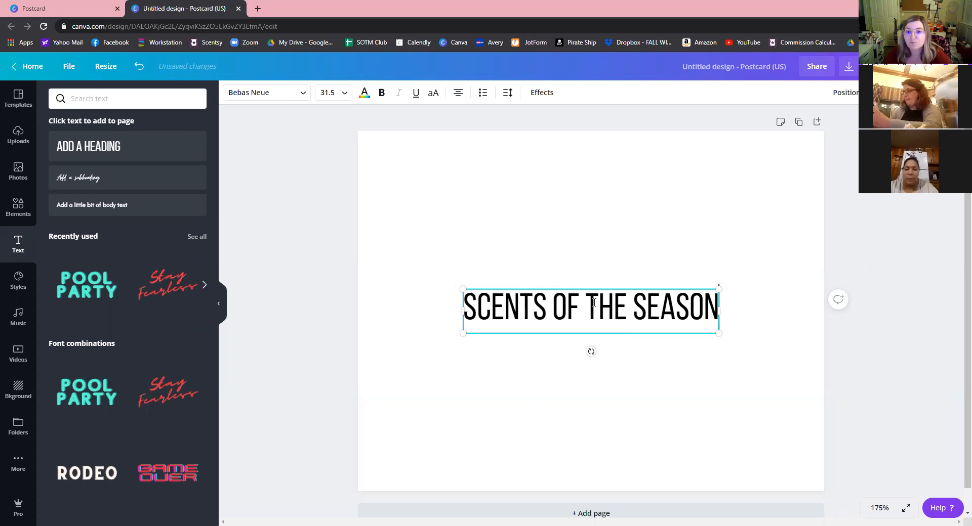
Enlarge the heading, move it to the top of the postcard, and add a subheading box.
left_click_drag(717, 333, 811, 375)
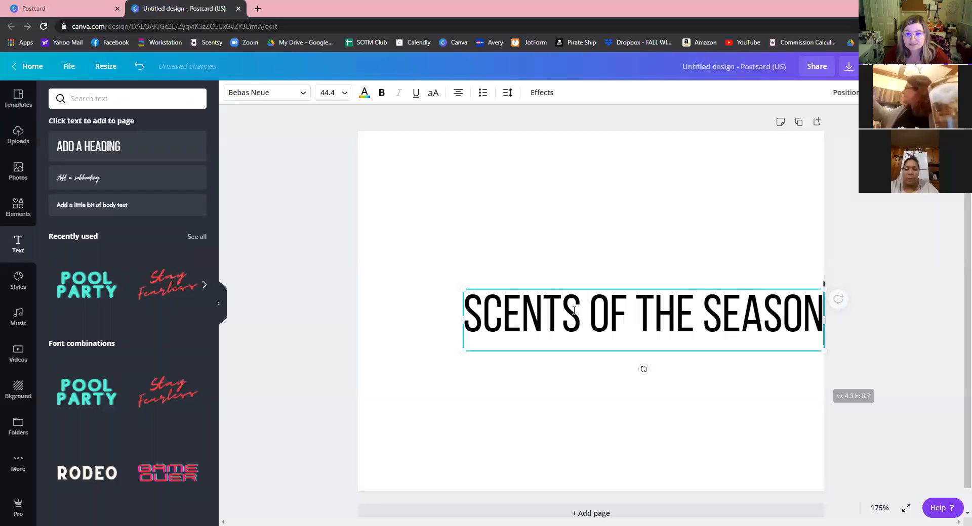
left_click_drag(568, 290, 568, 287)
left_click(571, 285)
left_click_drag(537, 180, 460, 130)
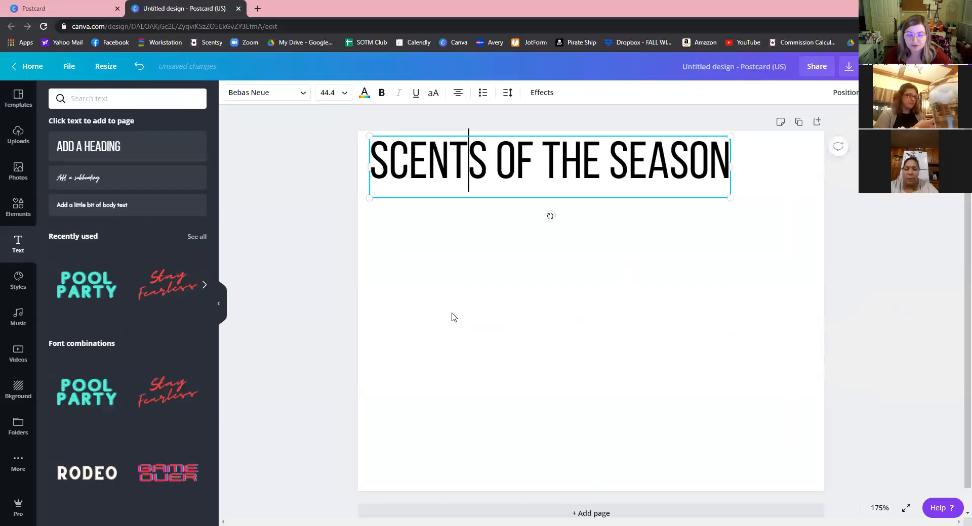
left_click(103, 178)
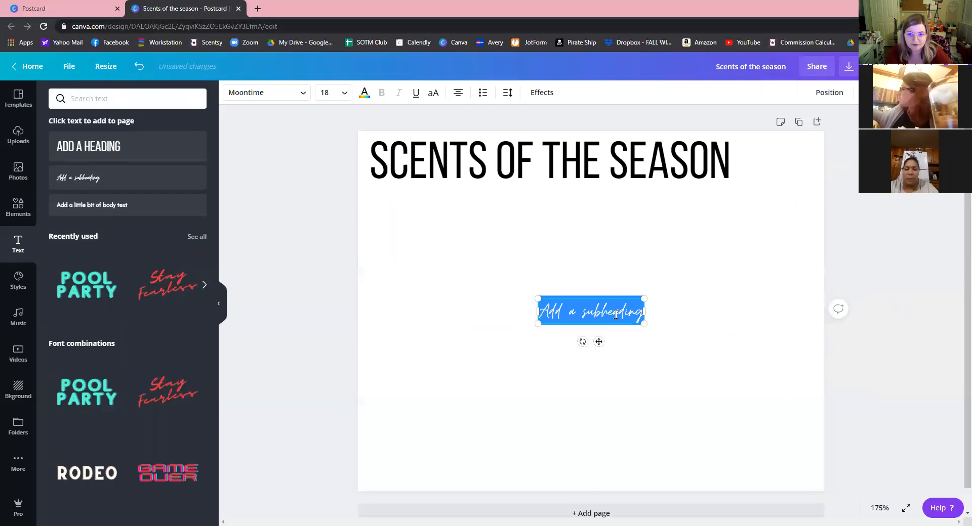
Make the subheading read 'Collection' in the Moontime font and enlarge it.
type("Collection")
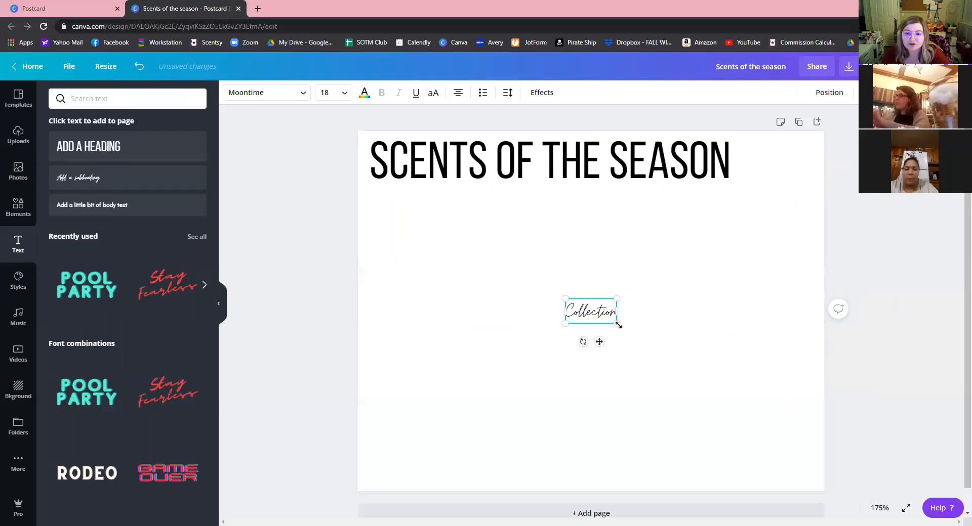
left_click_drag(616, 322, 679, 354)
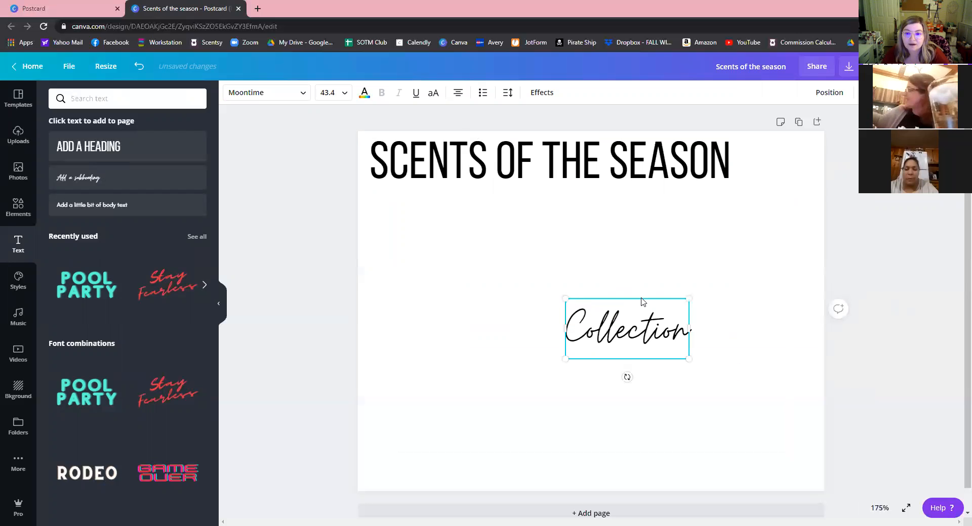
left_click(629, 321)
key("ctrl+a")
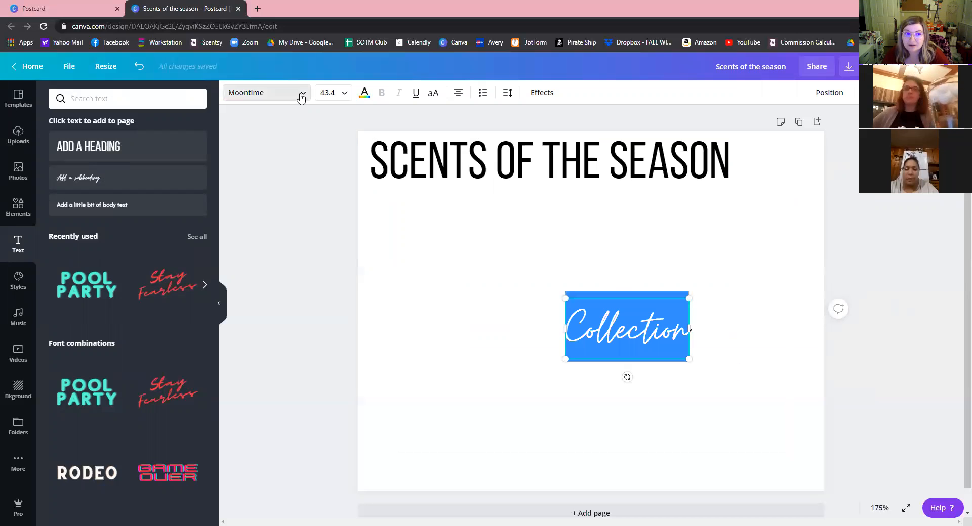
left_click(302, 96)
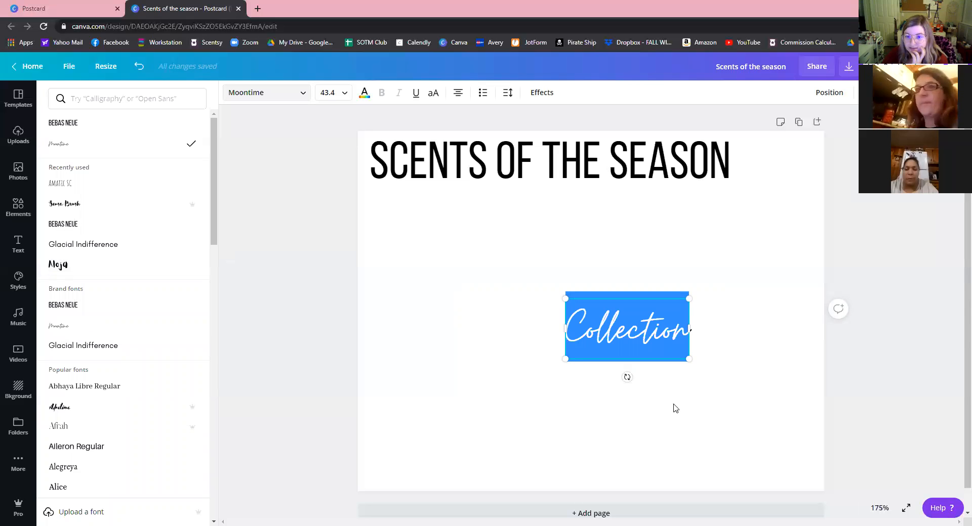
left_click_drag(695, 363, 738, 385)
Place 'Collection' beneath the right end of the heading, then open a new browser tab.
left_click_drag(667, 299, 760, 165)
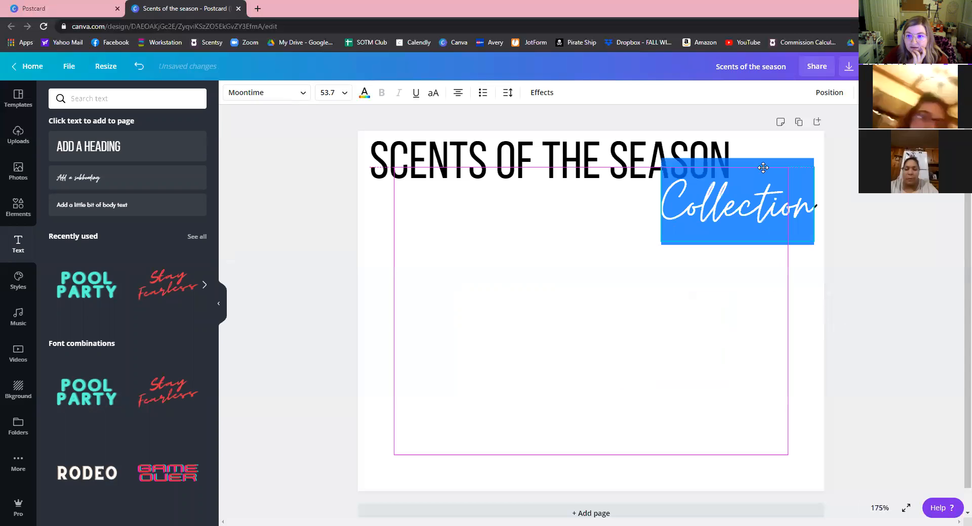
left_click(673, 309)
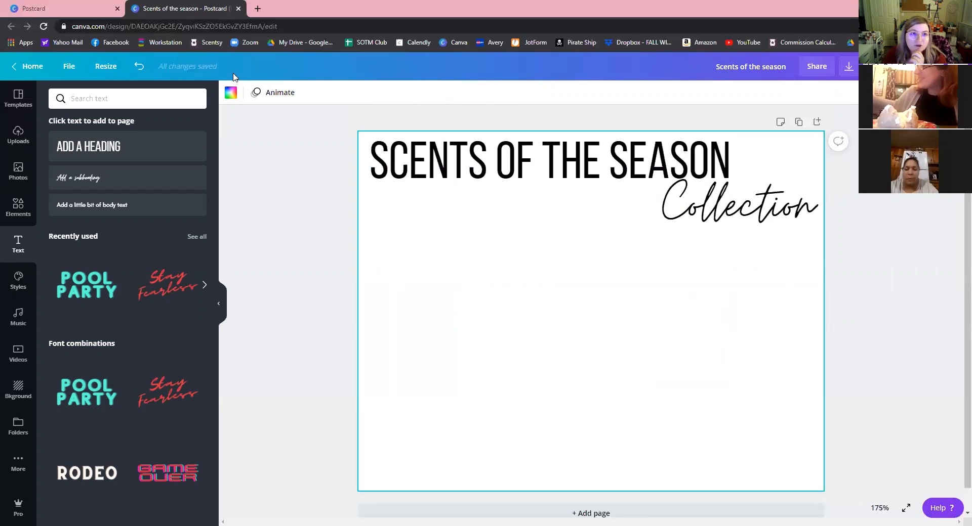
left_click(258, 8)
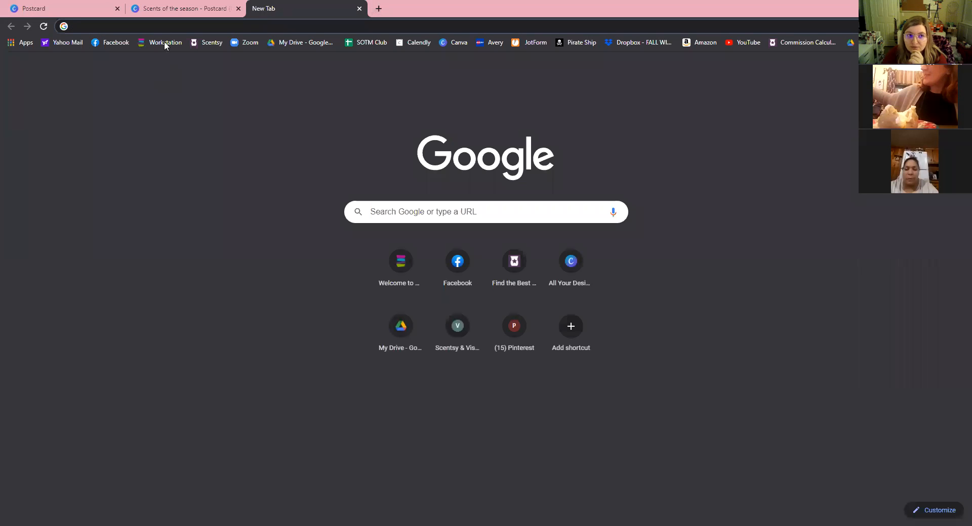
Load the Scentsy workstation site and sign in.
type("w")
key("Return")
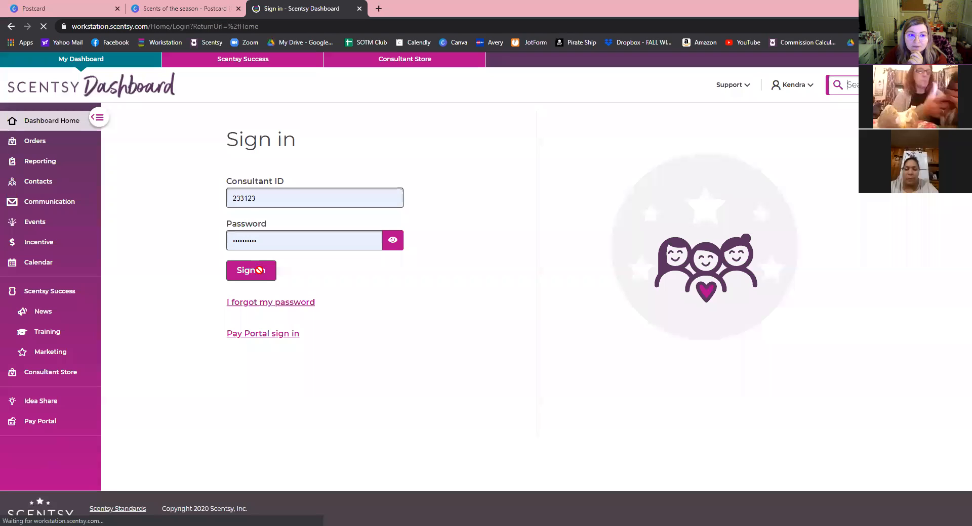
left_click(256, 266)
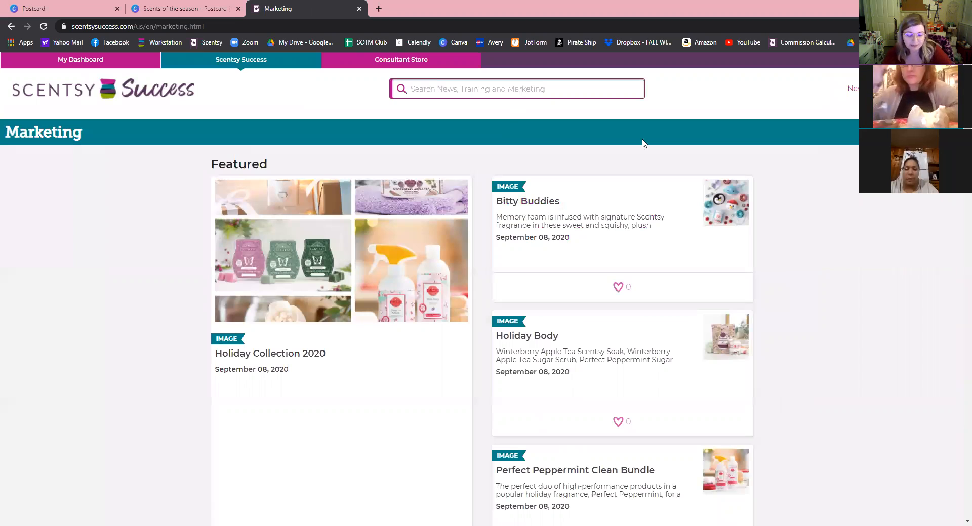
Search for 'scents of the season' and open the Cookies for Santa result.
type("scents ")
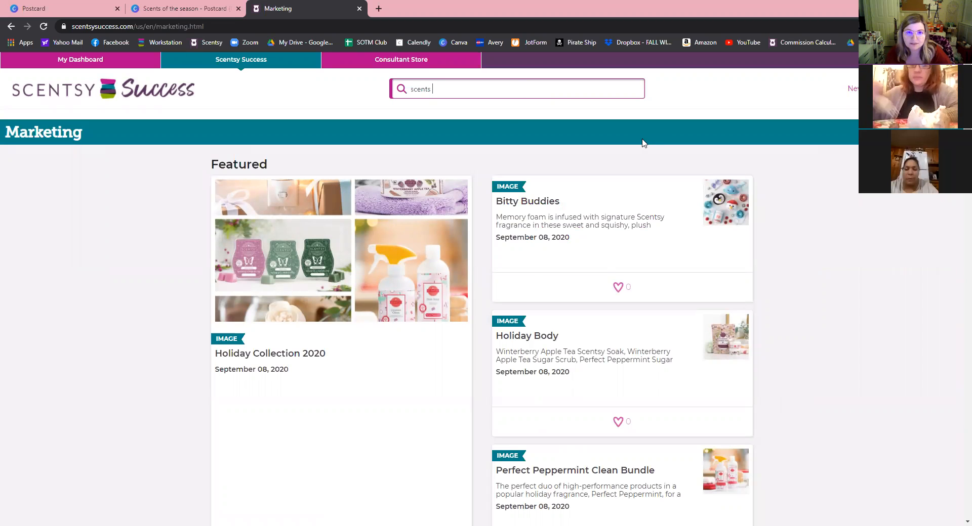
type("of the season")
key("Return")
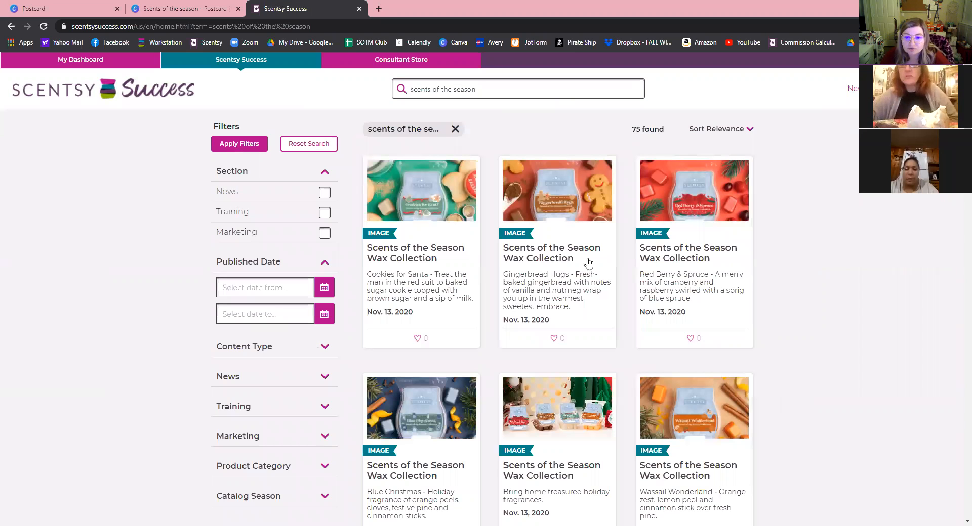
scroll(588, 262, "down", 3)
scroll(584, 291, "down", 5)
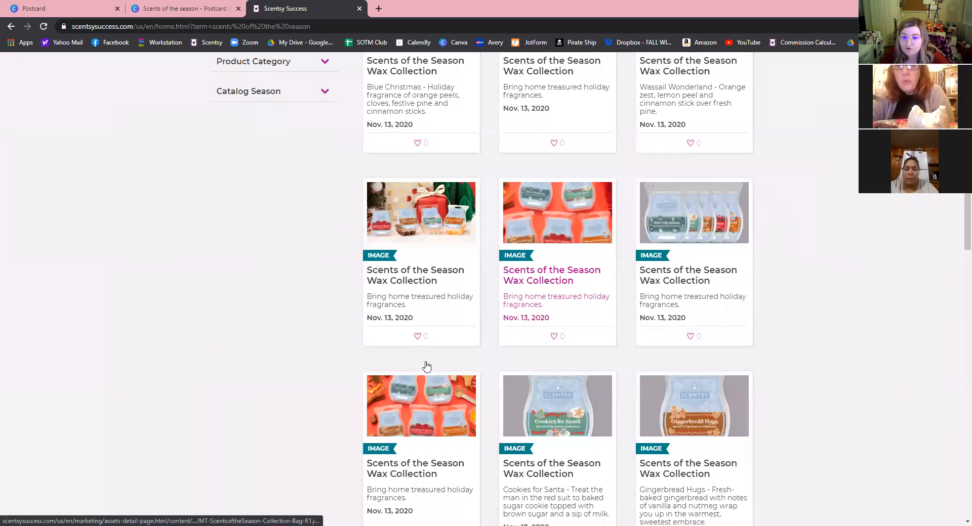
scroll(607, 257, "down", 1)
scroll(647, 290, "down", 2)
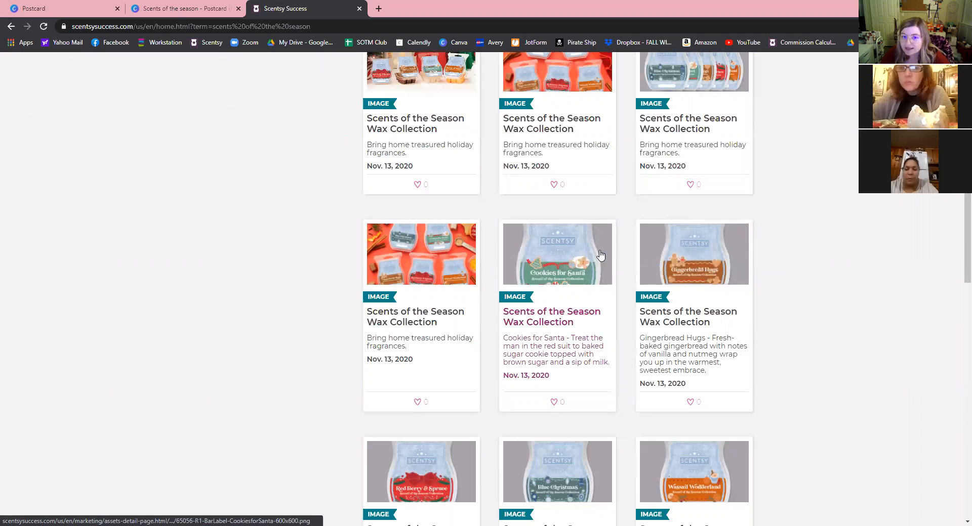
left_click(554, 275)
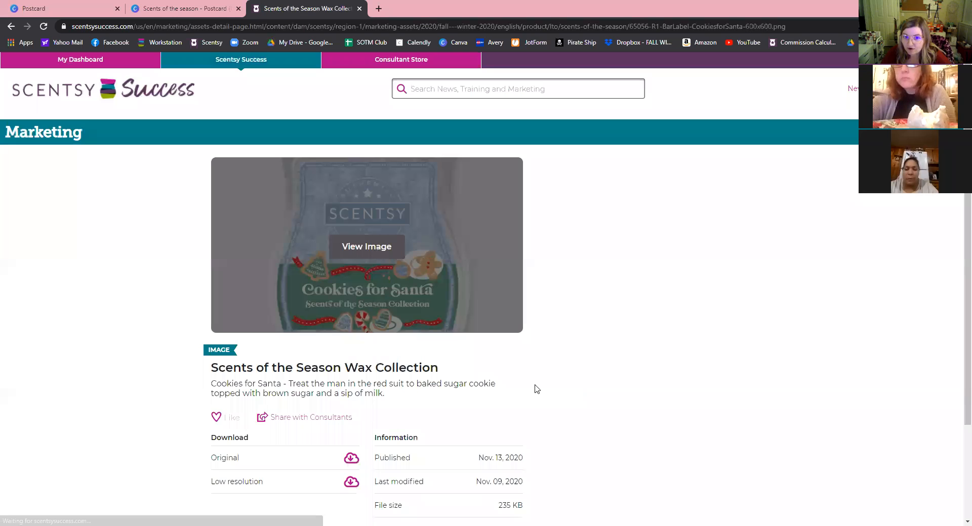
Save the Cookies for Santa bar image to Downloads and go back to the results.
left_click(508, 312)
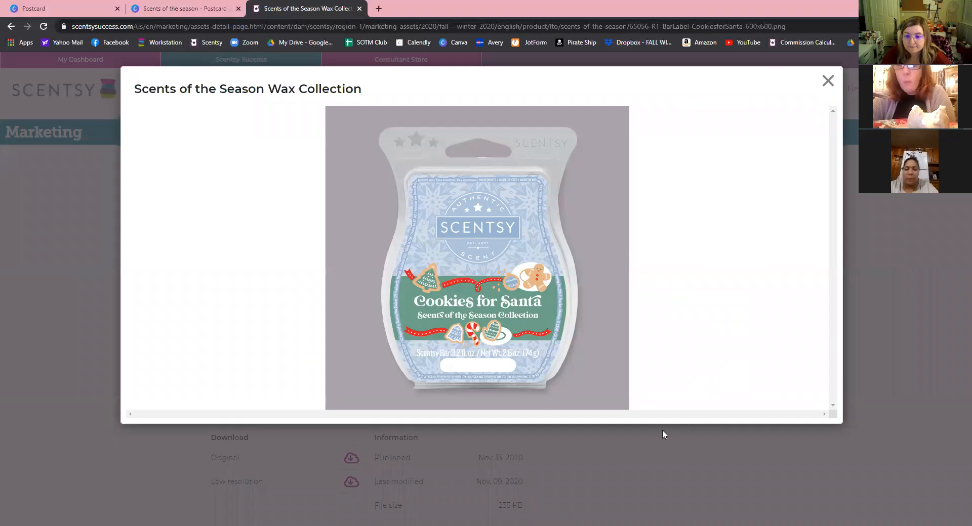
key("ctrl+s")
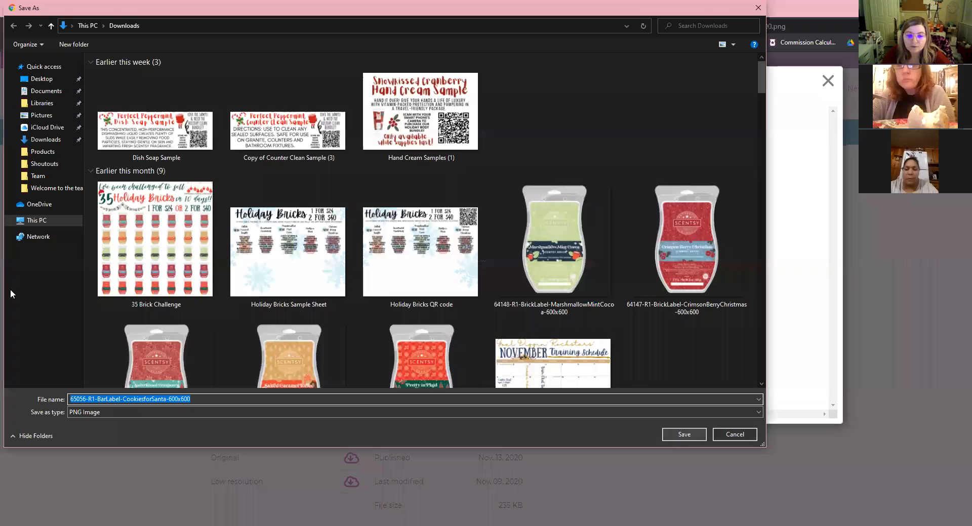
key("Return")
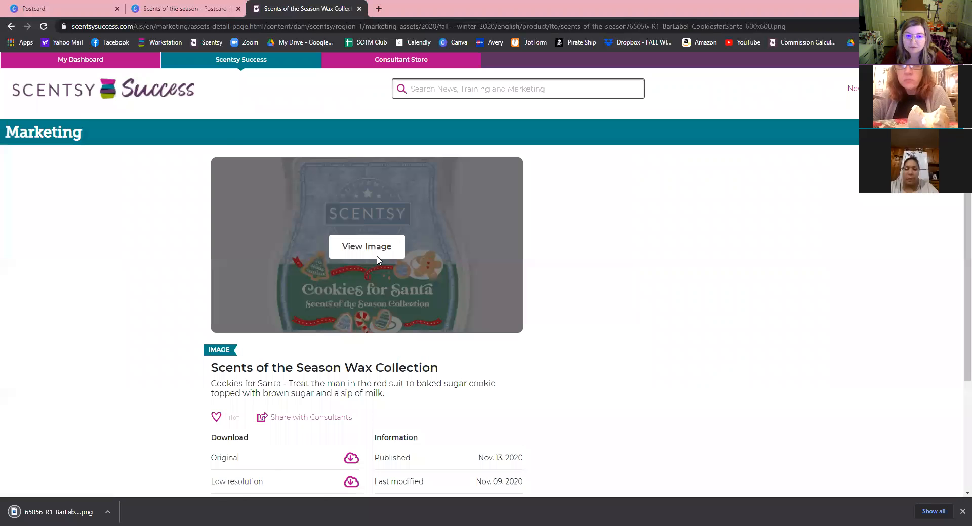
key("alt+Left")
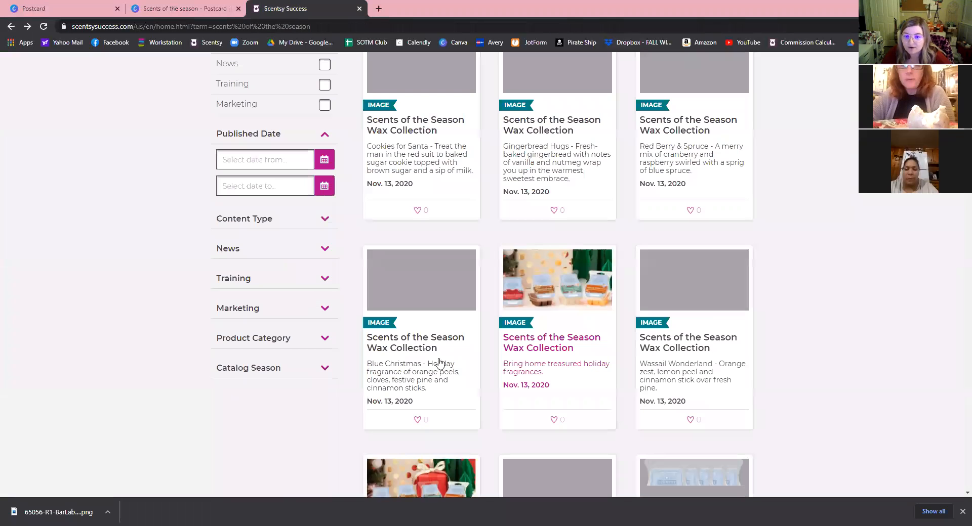
Save the Gingerbread Hugs bar image to Downloads and return to the results.
scroll(439, 362, "down", 5)
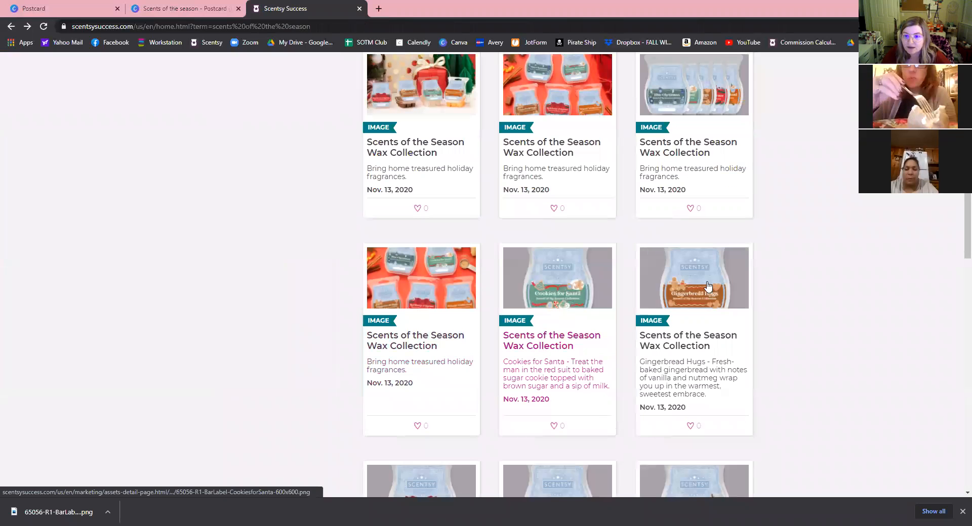
left_click(715, 320)
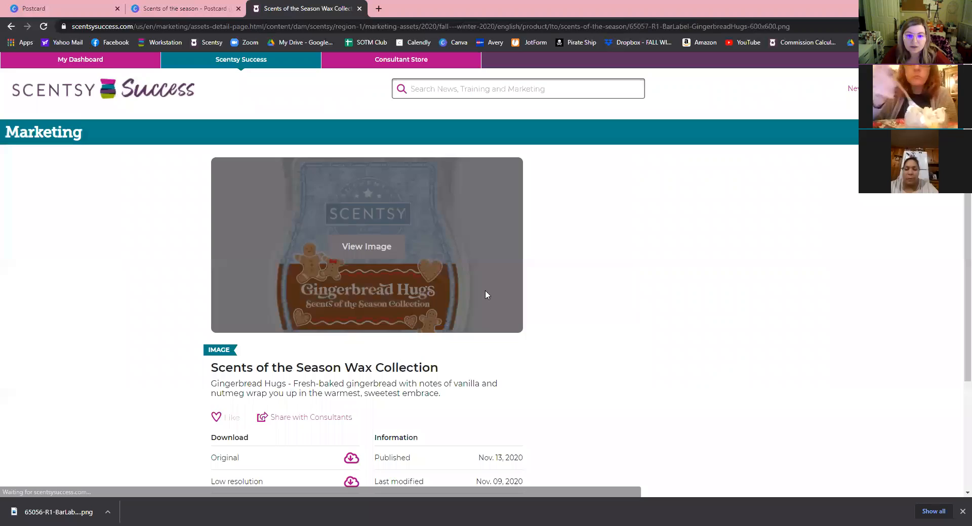
left_click(485, 290)
right_click(444, 257)
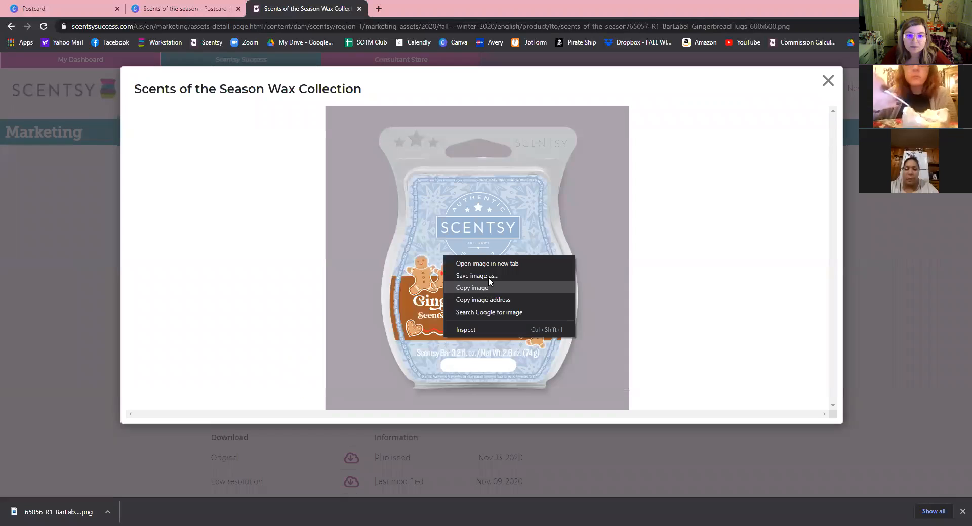
left_click(466, 359)
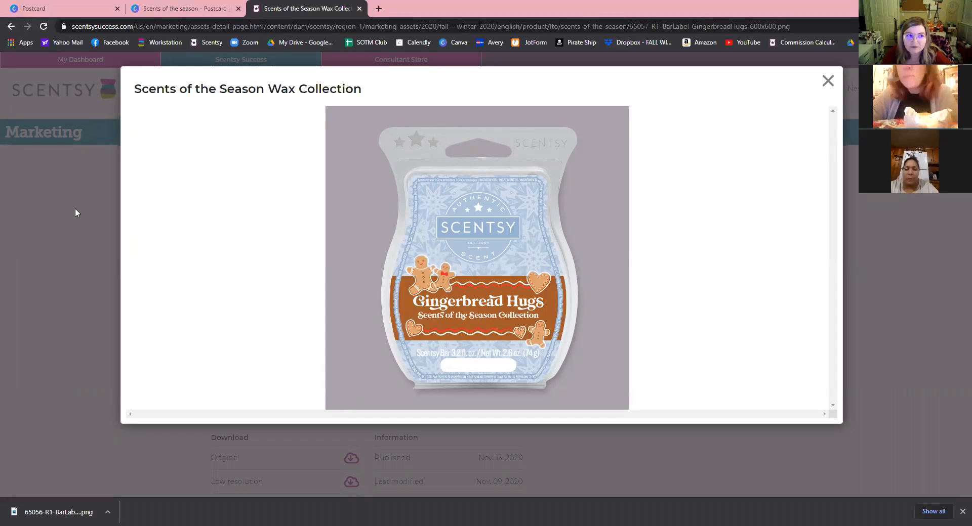
left_click(15, 28)
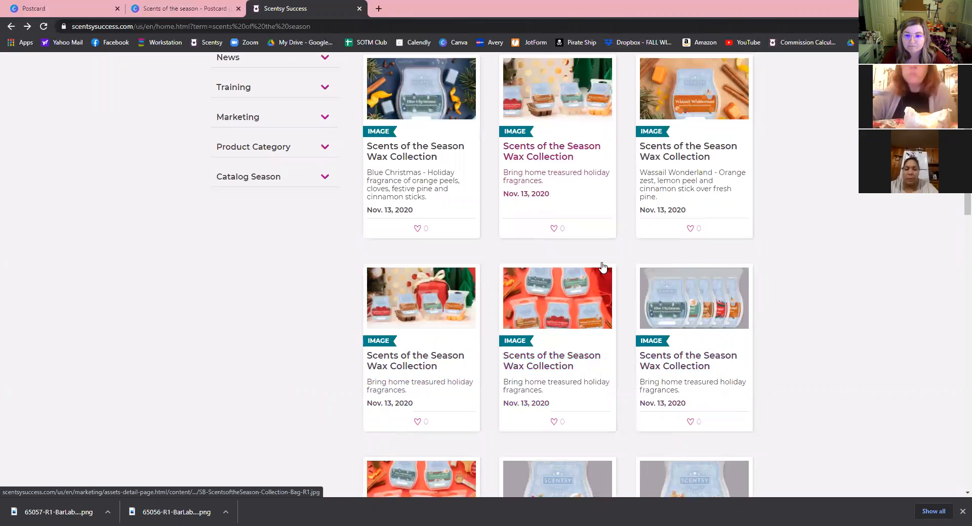
View the Red Berry & Spruce bar image and return to the results.
scroll(628, 286, "down", 6)
scroll(408, 350, "down", 1)
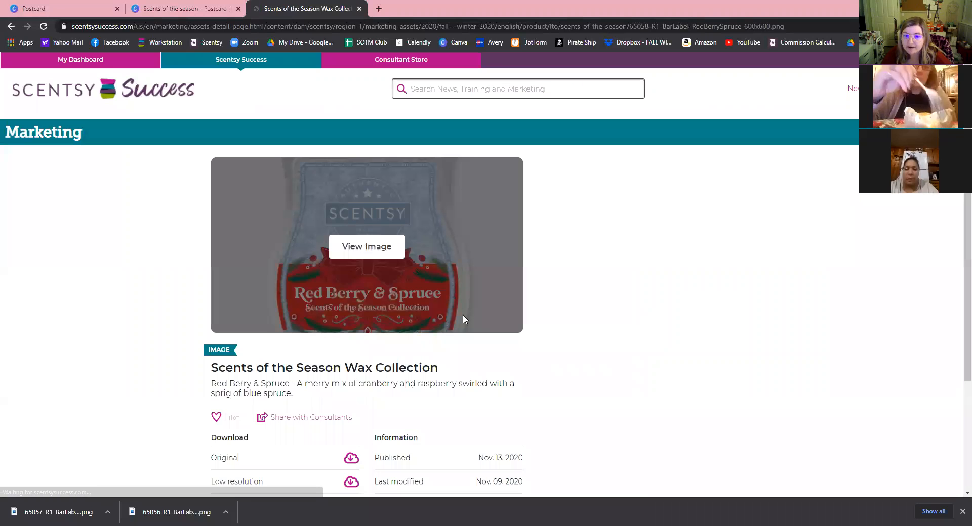
left_click(492, 312)
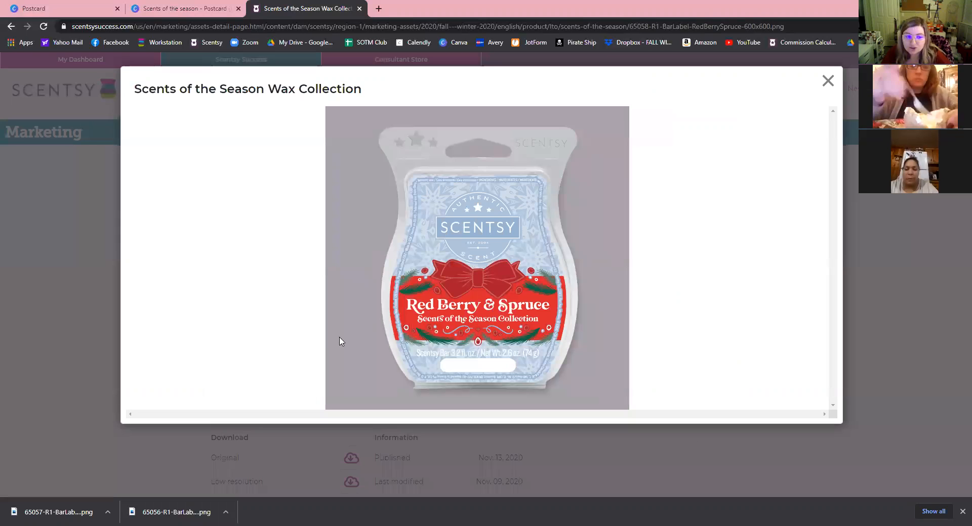
left_click(50, 238)
left_click(12, 27)
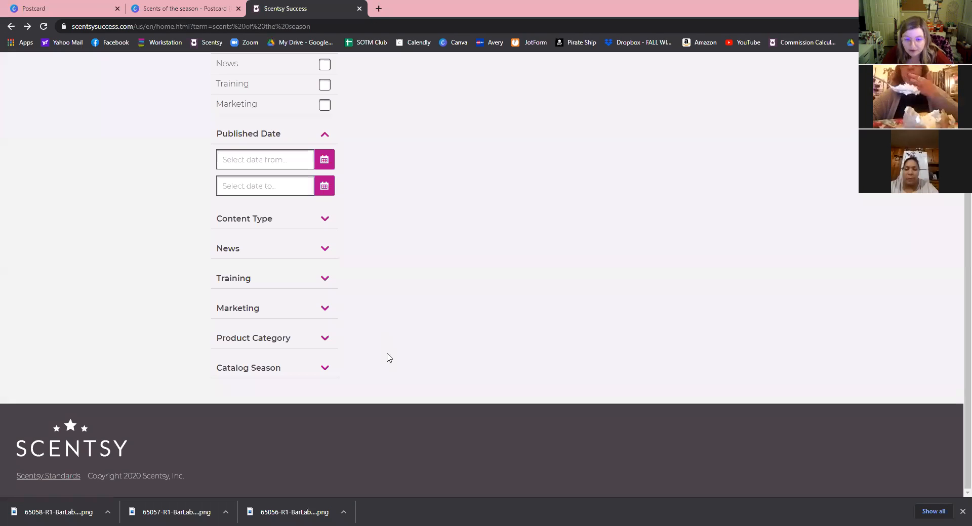
Save the Blue Christmas bar image to Downloads and go back to the results.
scroll(426, 371, "down", 4)
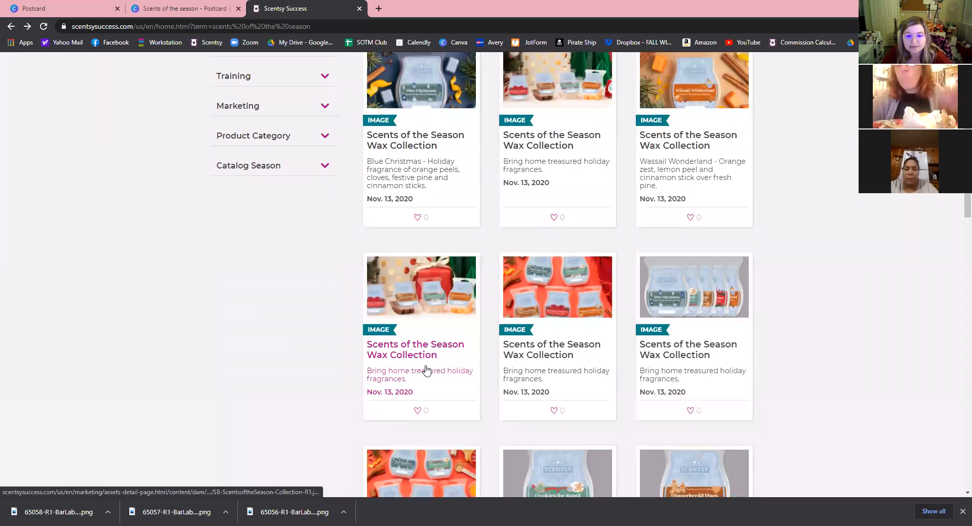
scroll(538, 364, "down", 2)
scroll(538, 364, "down", 2)
left_click(564, 313)
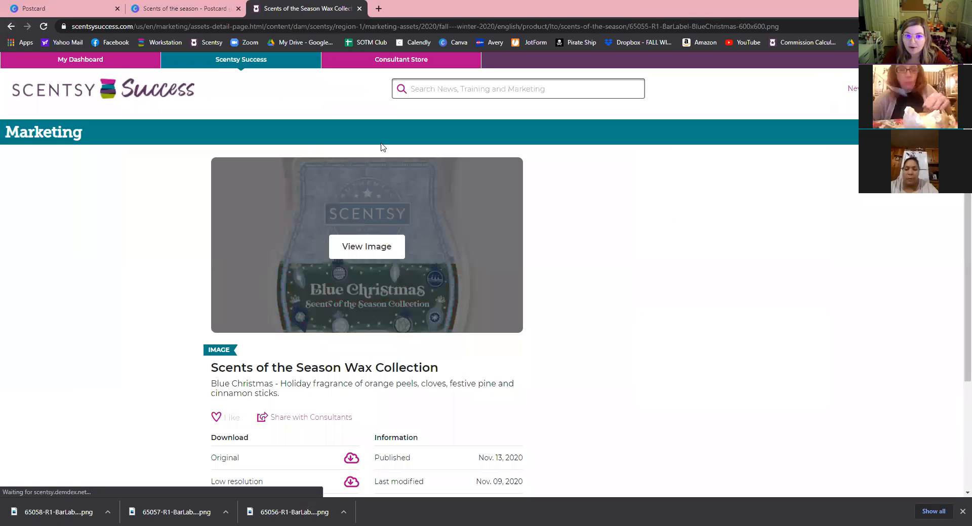
left_click(451, 256)
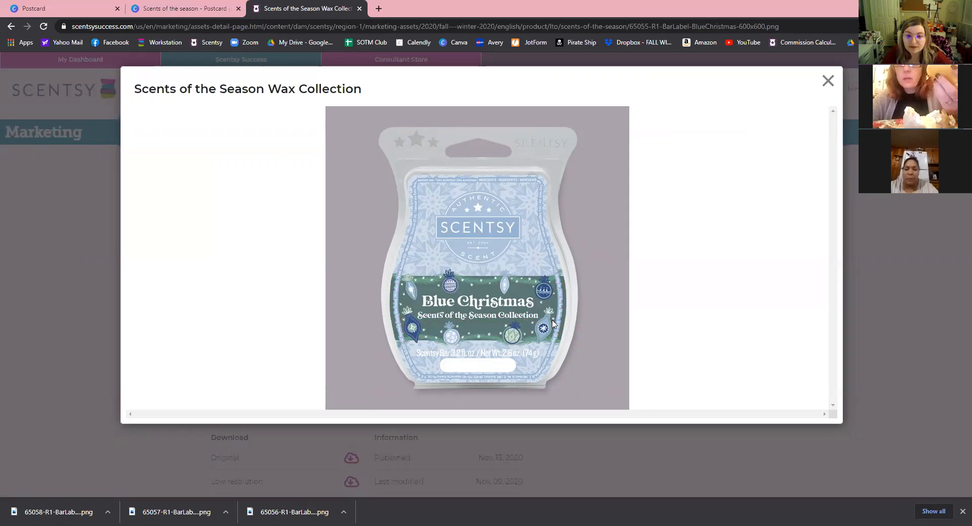
key("ctrl+s")
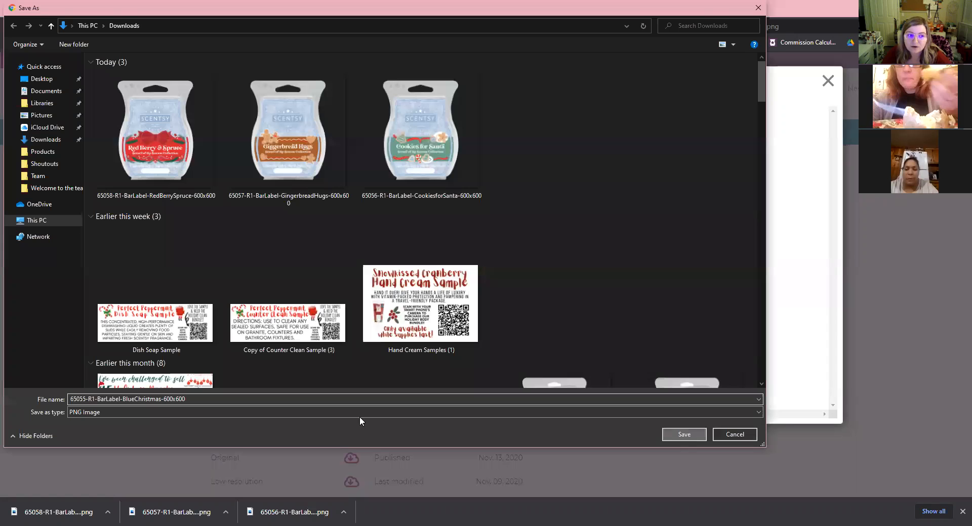
key("Return")
key("Escape")
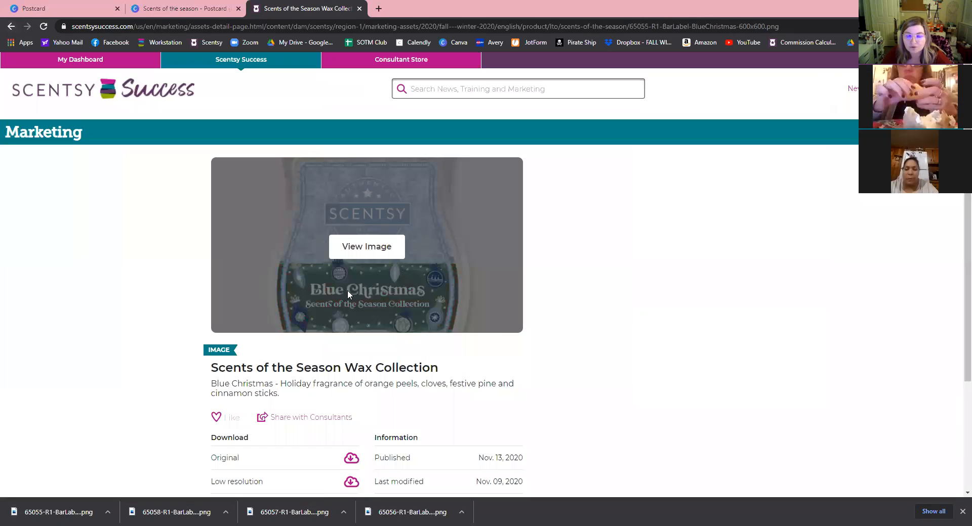
key("alt+Left")
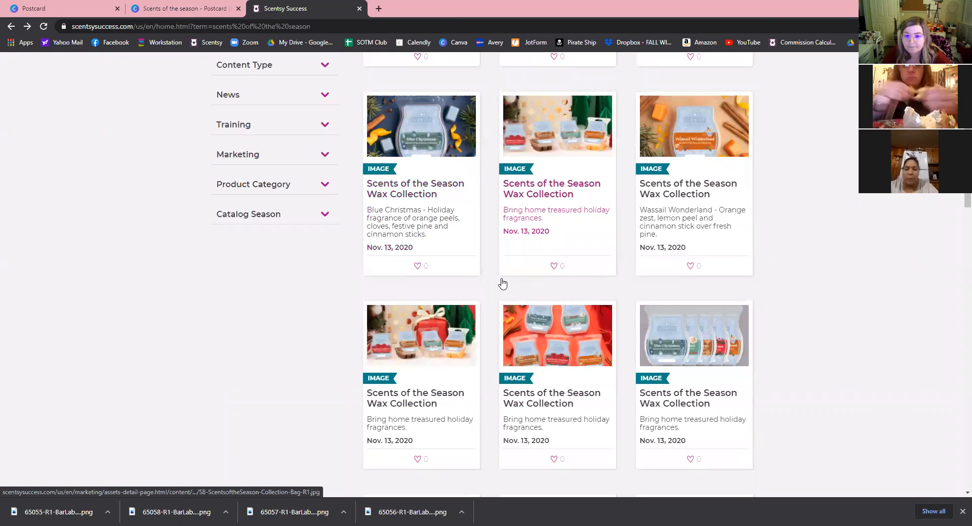
Save the Wassail Wonderland bar image to Downloads.
left_click(698, 372)
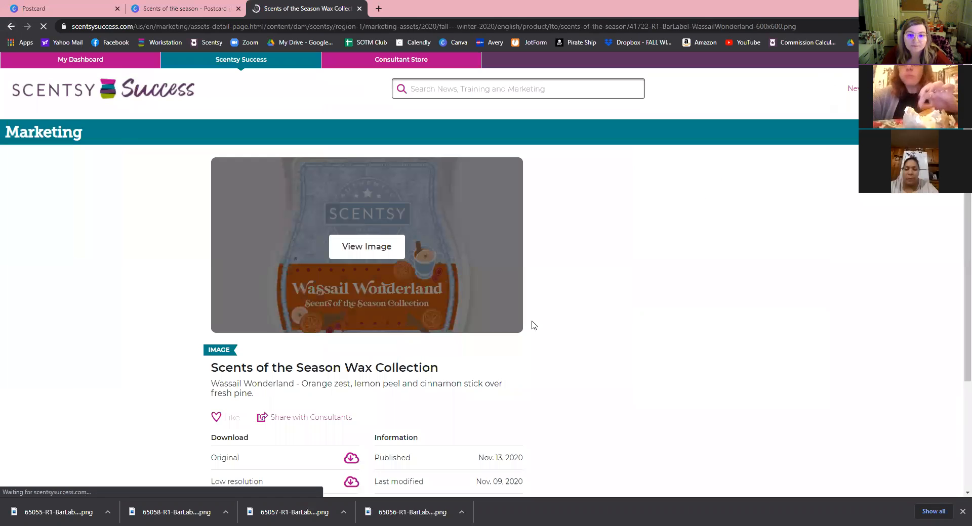
left_click(533, 326)
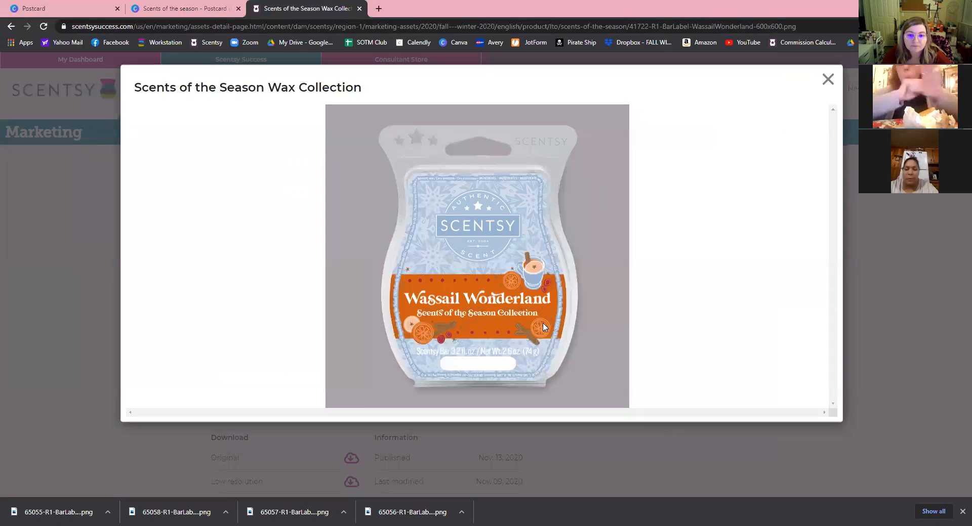
right_click(501, 300)
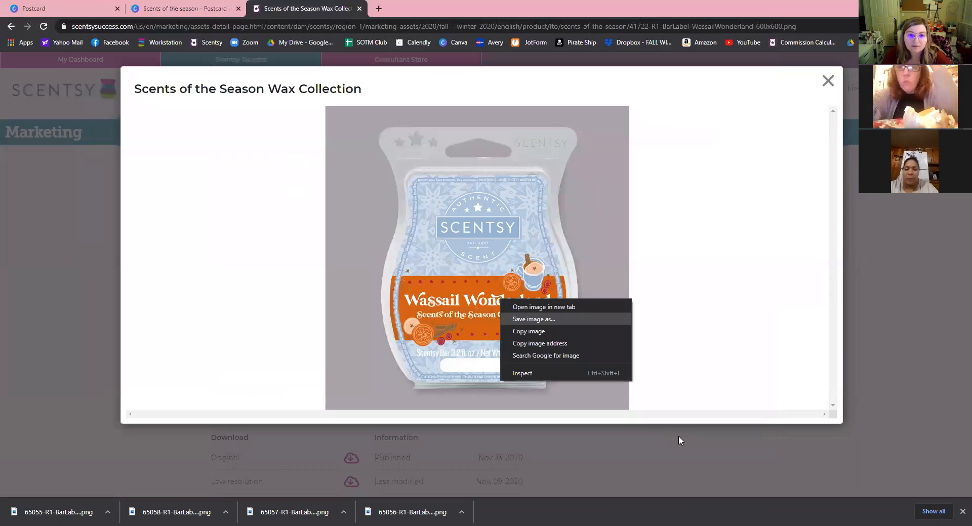
left_click(528, 460)
left_click(117, 92)
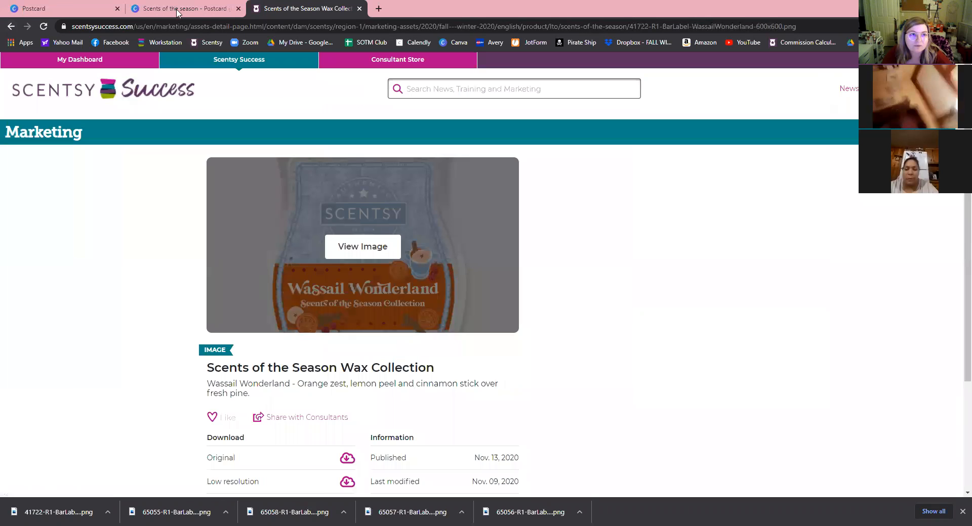
In Canva's Uploads panel, upload the five bar label PNGs from Downloads via Device.
left_click(182, 10)
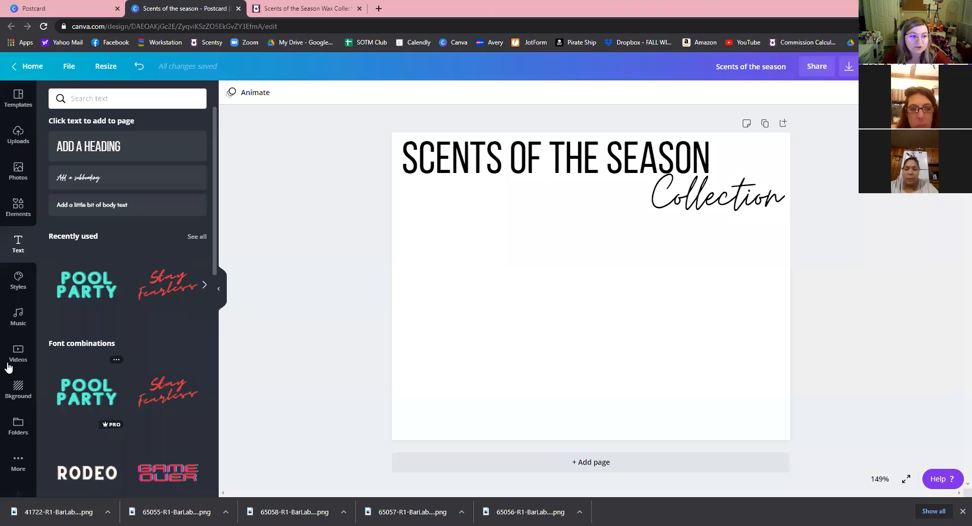
left_click(21, 448)
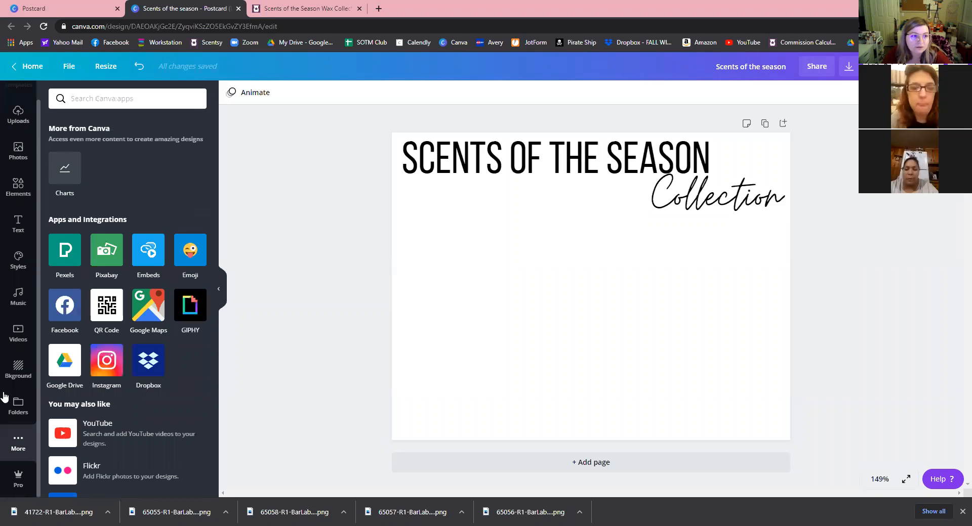
scroll(4, 308, "up", 1)
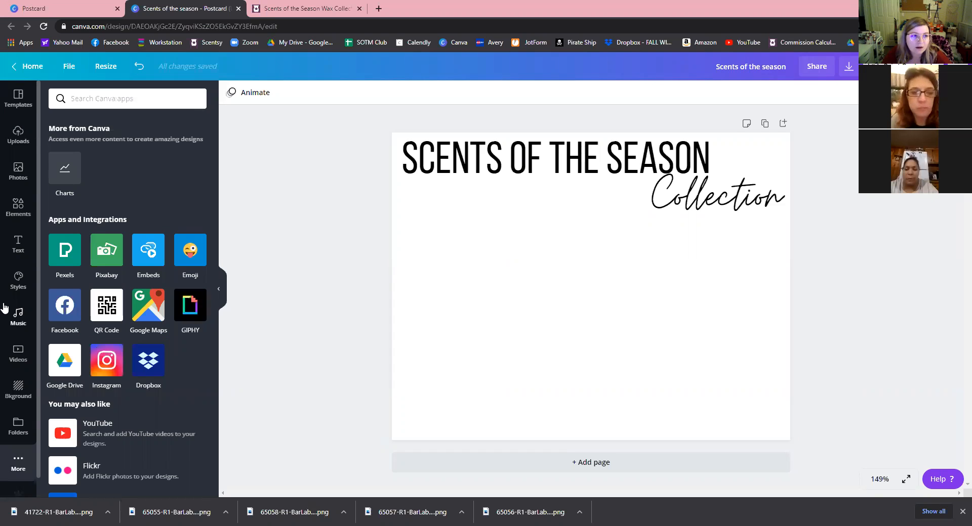
left_click(16, 135)
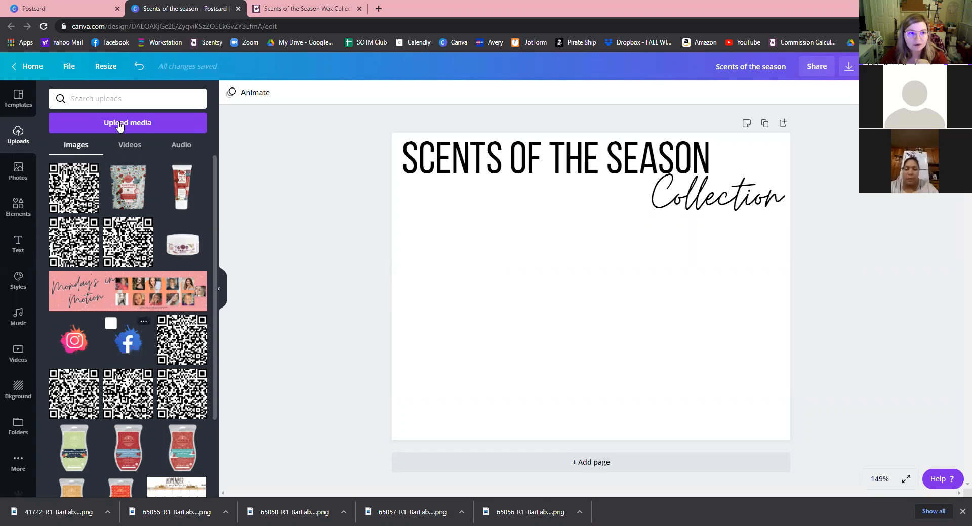
left_click(143, 123)
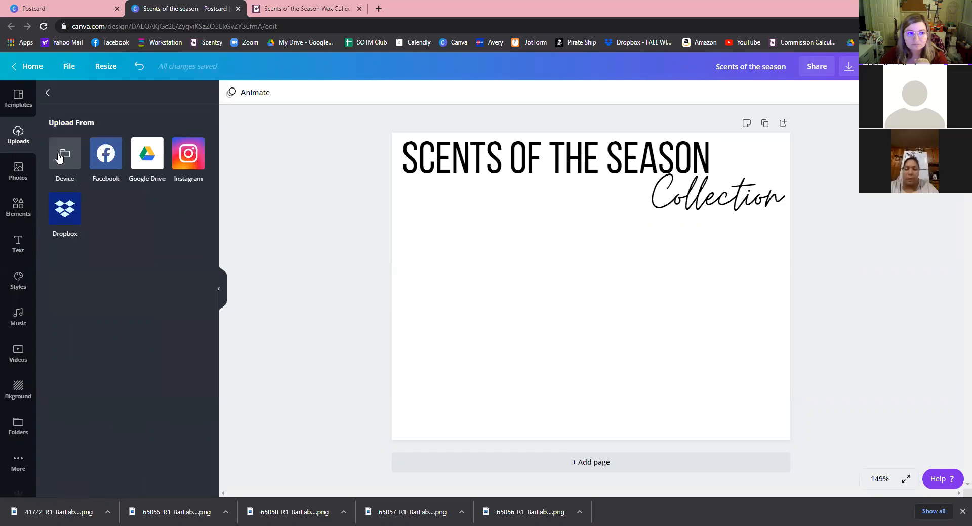
left_click(61, 156)
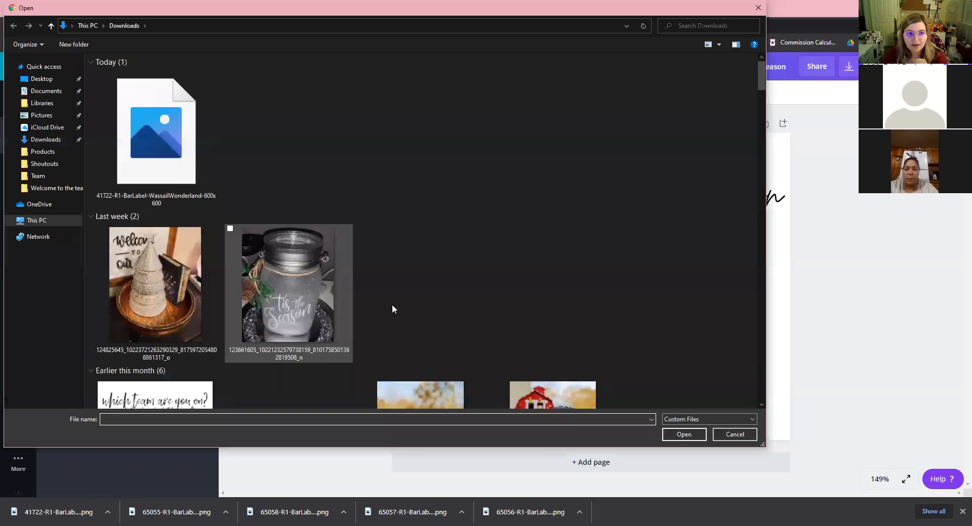
left_click(704, 168)
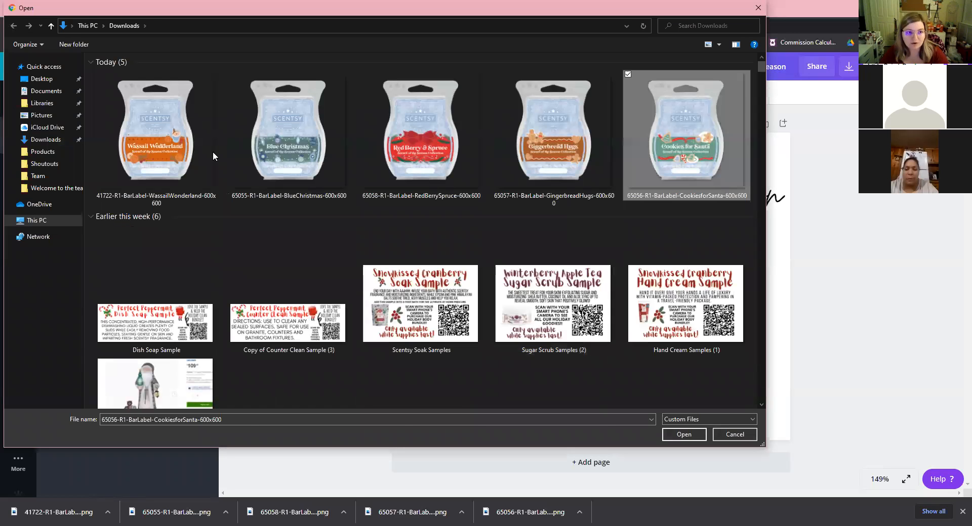
left_click(172, 155, "shift")
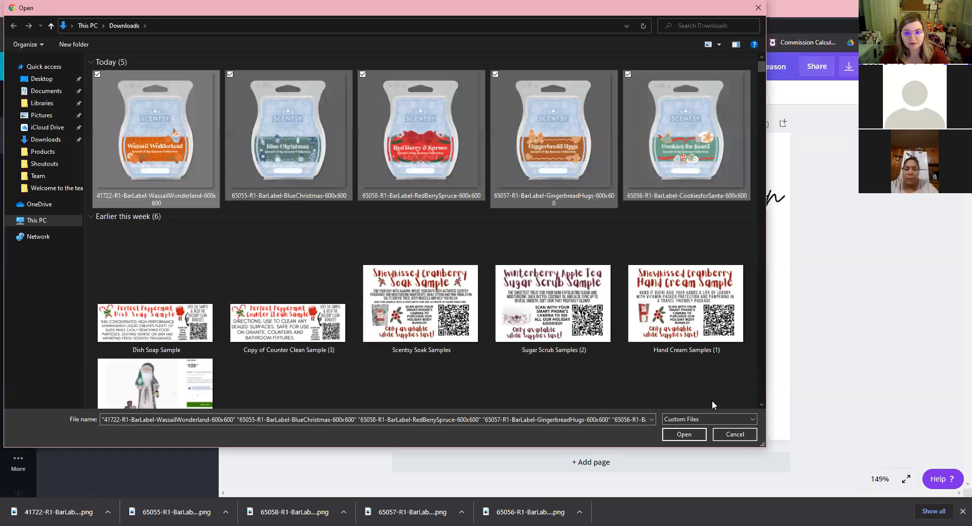
left_click(684, 435)
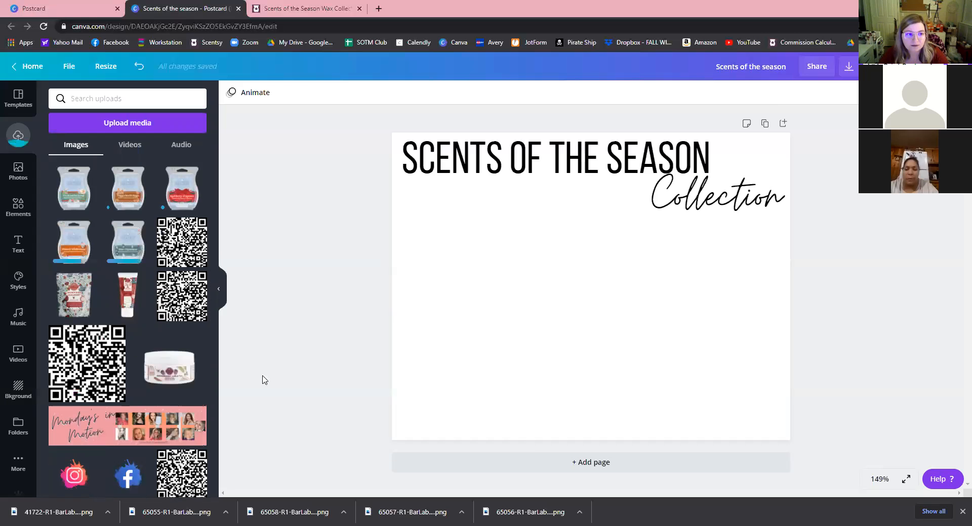
Add, shrink and place the Blue Christmas, Wassail Wonderland and Cookies for Santa bars under the title.
left_click(113, 245)
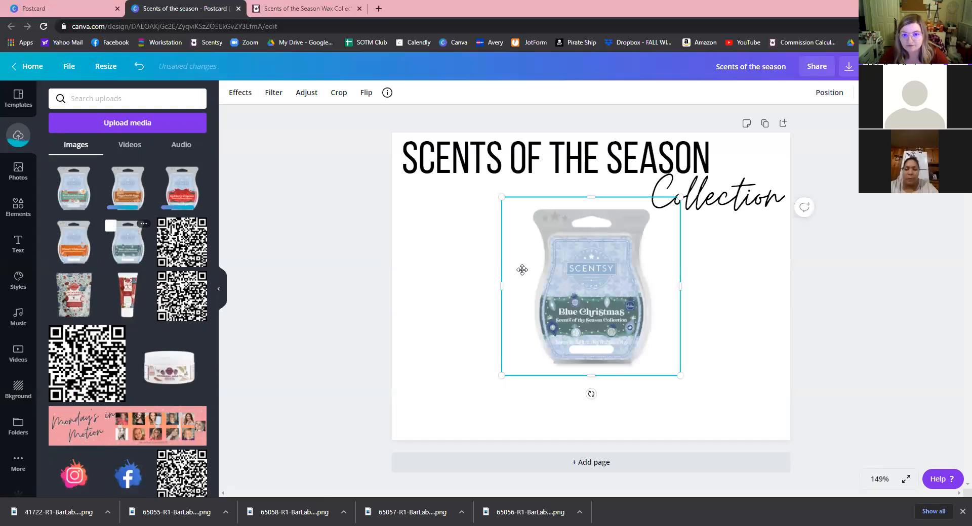
left_click_drag(649, 342, 549, 331)
left_click_drag(517, 297, 503, 286)
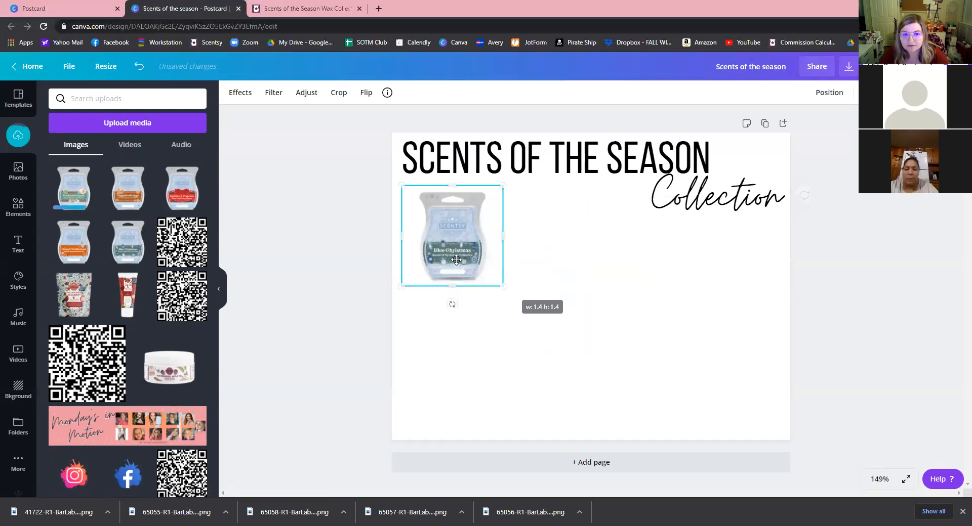
left_click_drag(455, 262, 473, 288)
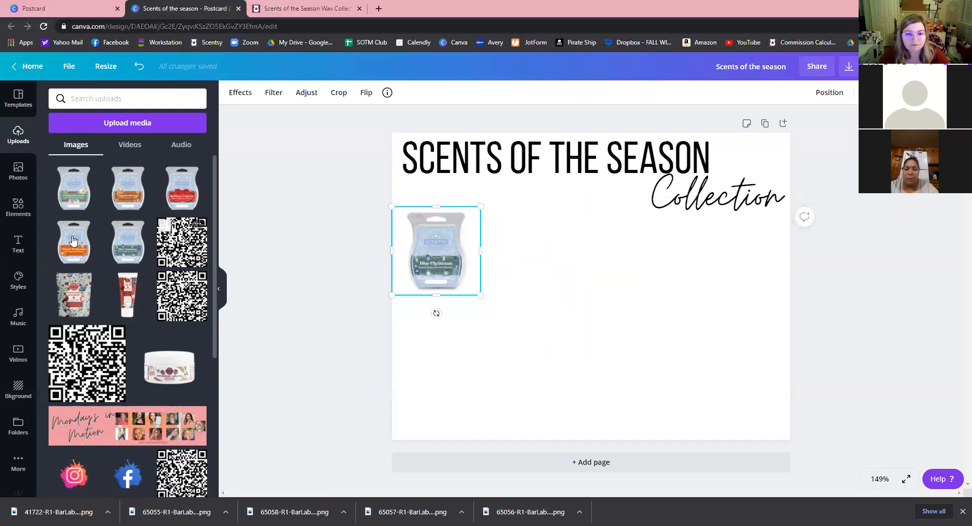
left_click_drag(681, 378, 586, 284)
left_click_drag(694, 266, 720, 272)
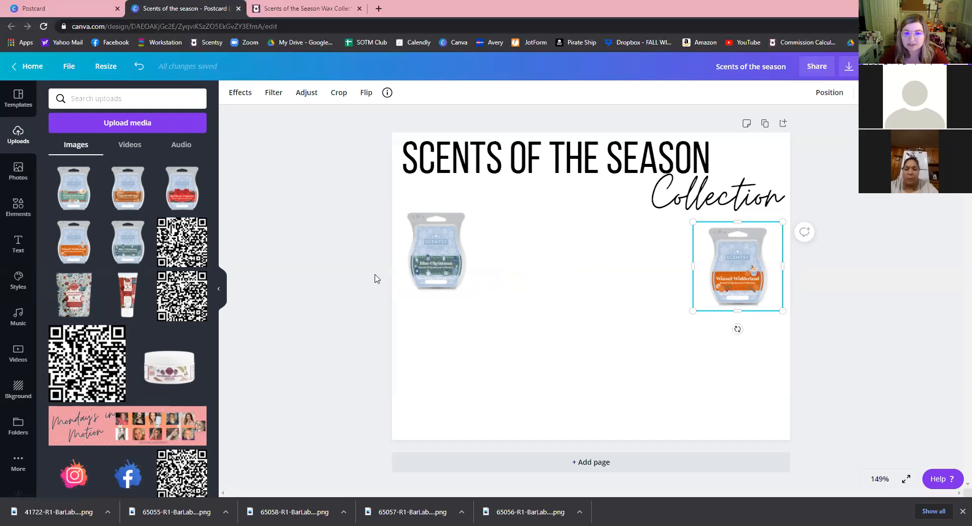
left_click(434, 270)
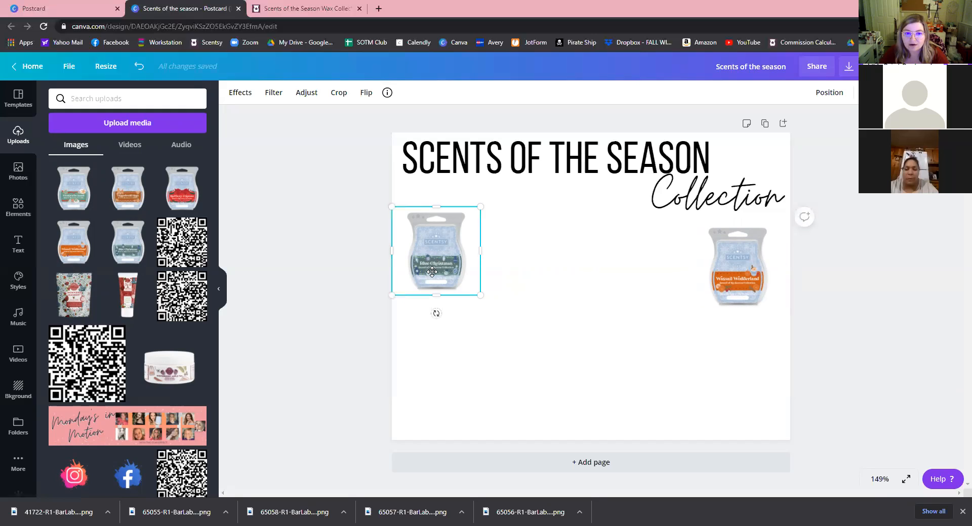
left_click_drag(434, 271, 434, 291)
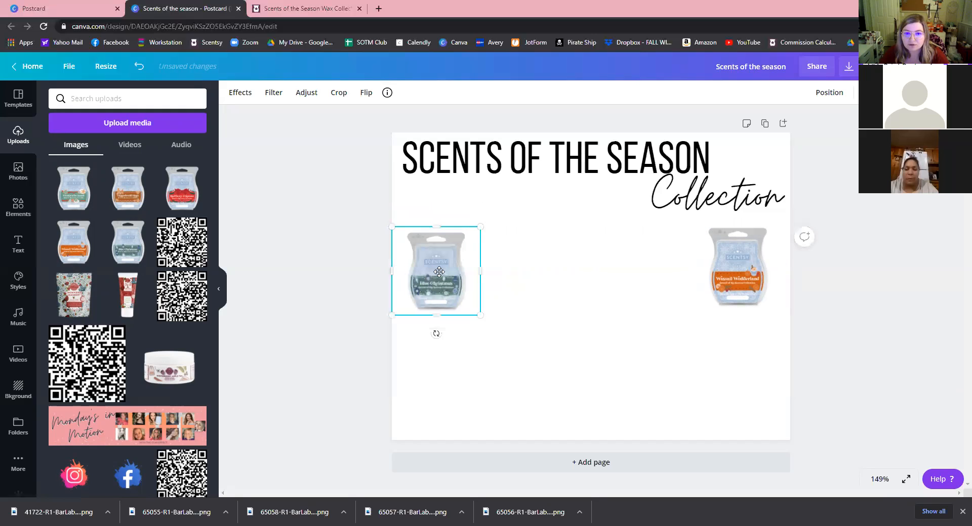
left_click(567, 428)
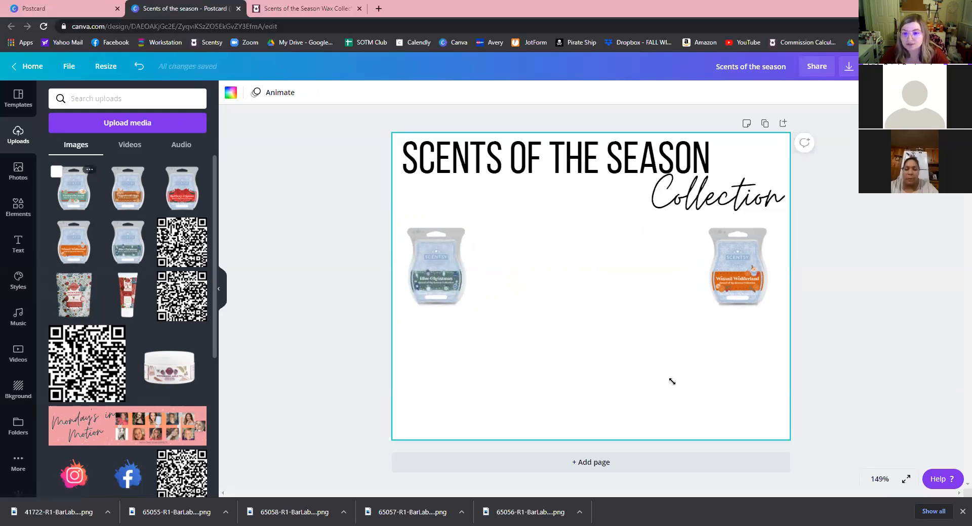
left_click_drag(681, 375, 610, 306)
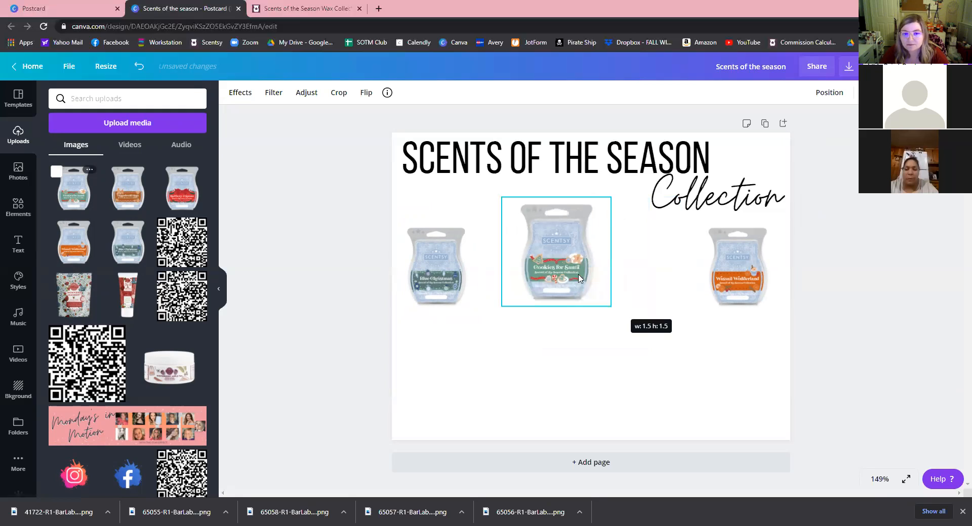
left_click_drag(552, 266, 539, 271)
left_click_drag(588, 302, 530, 294)
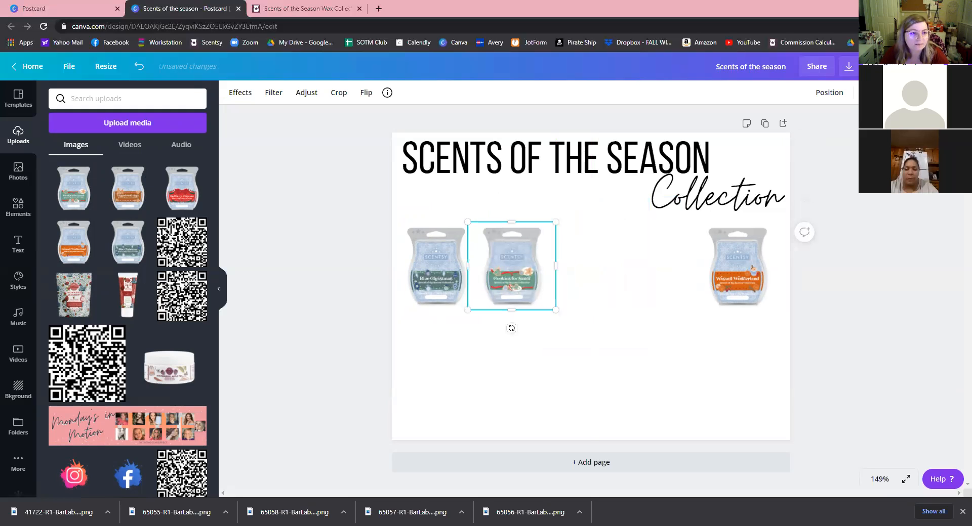
Add Gingerbread Hugs and Red Berry & Spruce to complete the evenly spaced five-bar row.
left_click(131, 194)
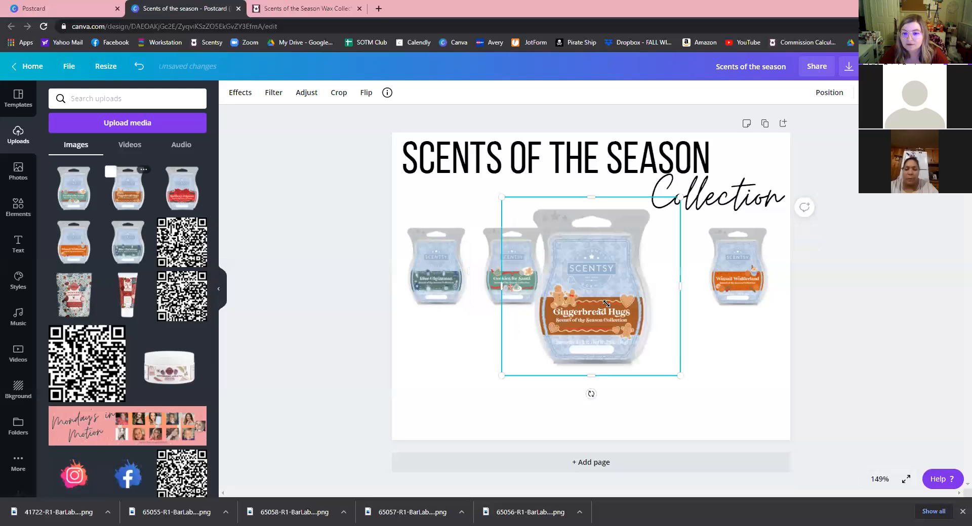
left_click_drag(598, 296, 591, 290)
left_click_drag(567, 280, 671, 283)
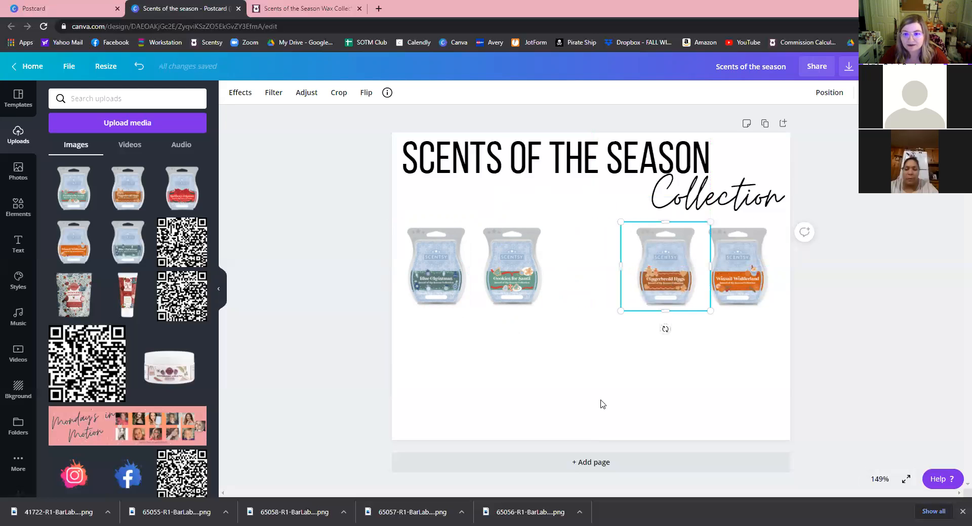
left_click(375, 237)
left_click(758, 289)
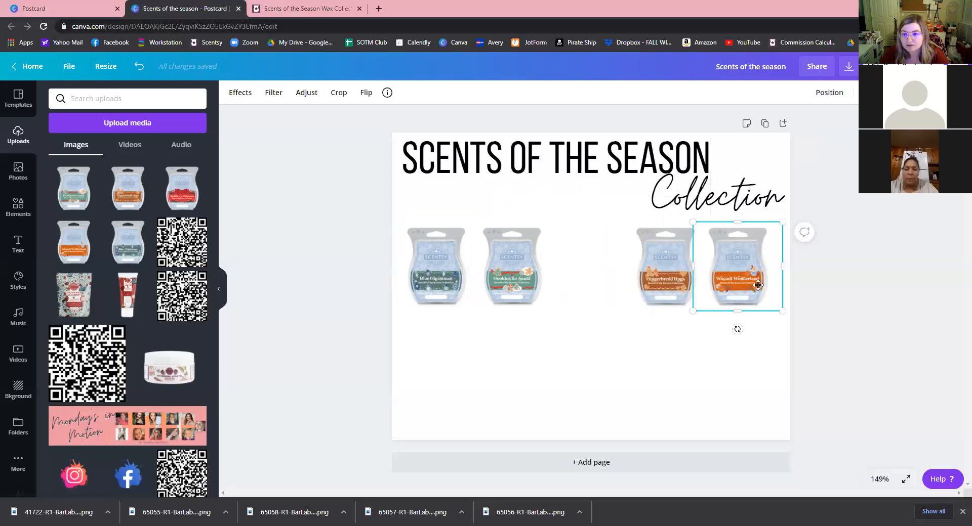
key("shift+Right")
left_click_drag(671, 297, 679, 296)
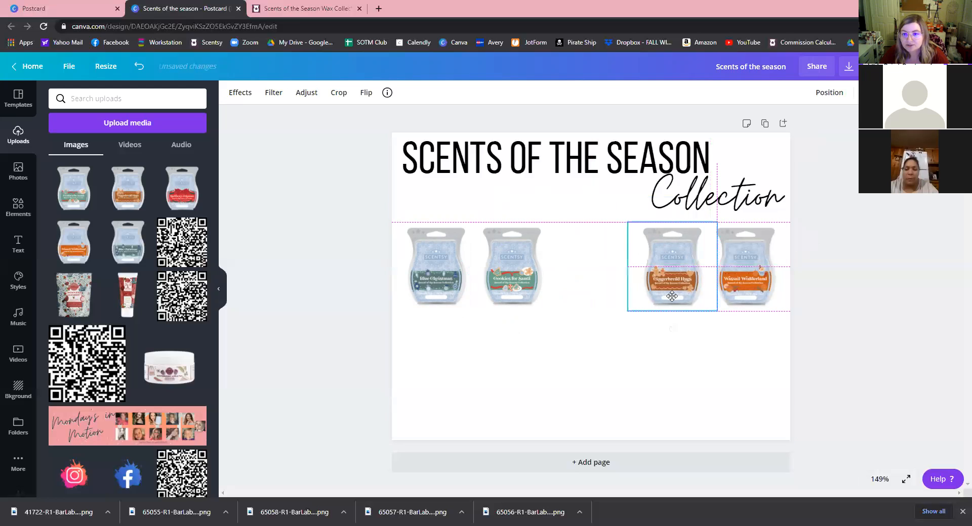
left_click(497, 422)
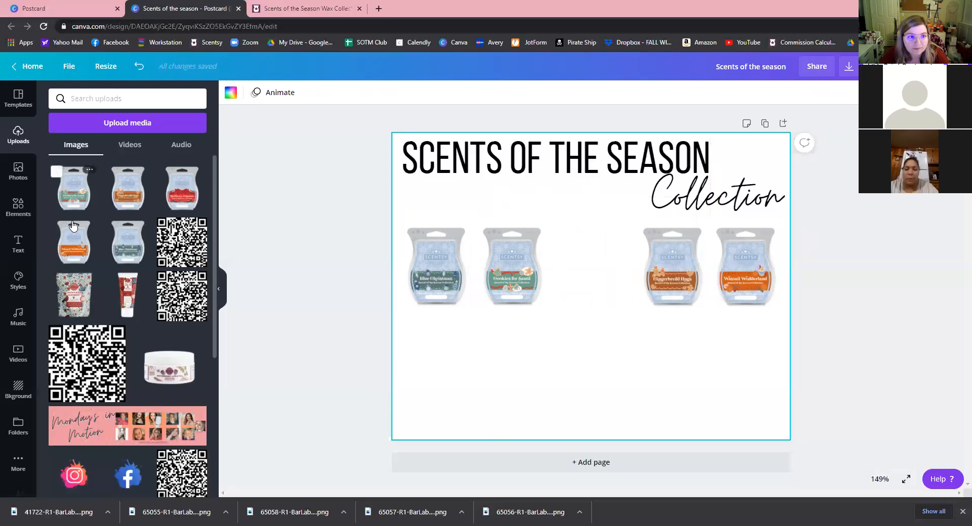
left_click_drag(682, 379, 585, 282)
left_click_drag(542, 257, 596, 287)
left_click(657, 376)
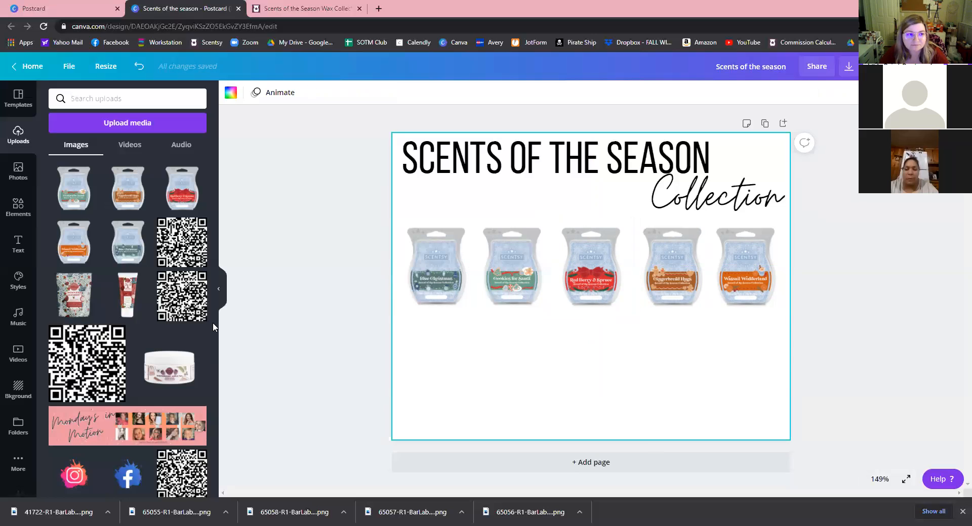
Add a 'Blue Christmas:' body text label below the bars, then go to the Scentsy shop site.
left_click(18, 242)
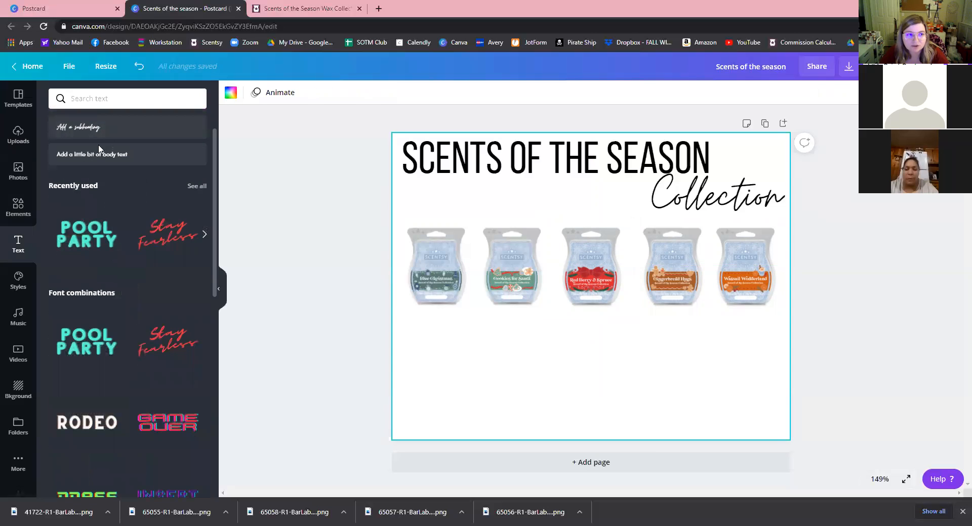
left_click(126, 154)
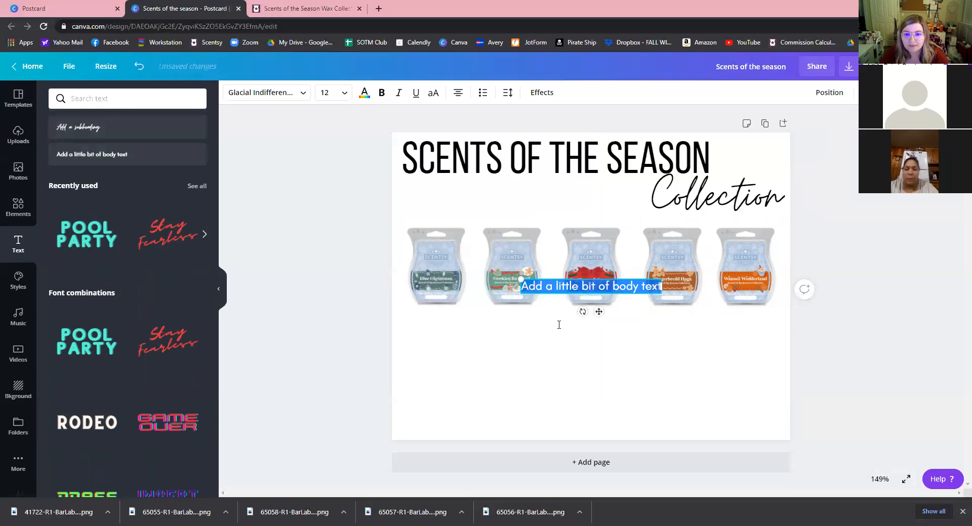
left_click_drag(597, 289, 562, 324)
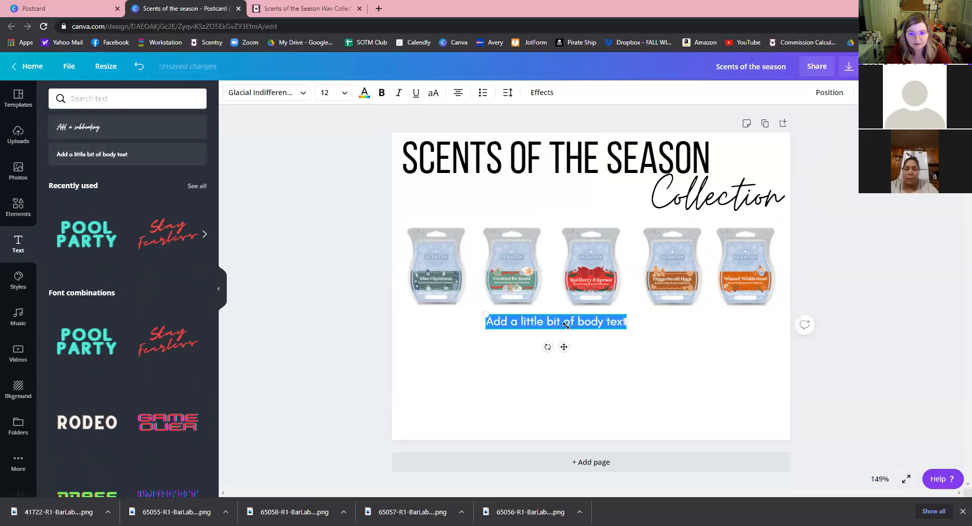
type("Blue Chris")
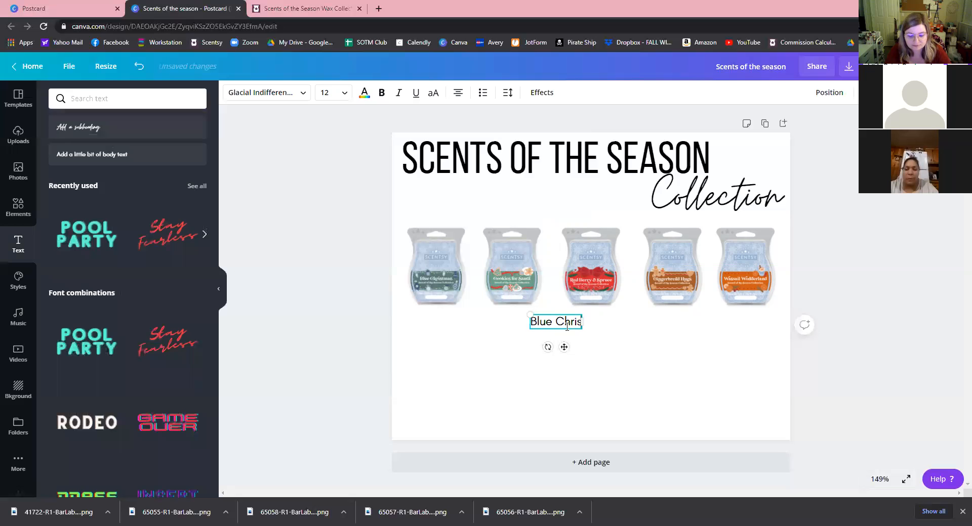
type("tmas:")
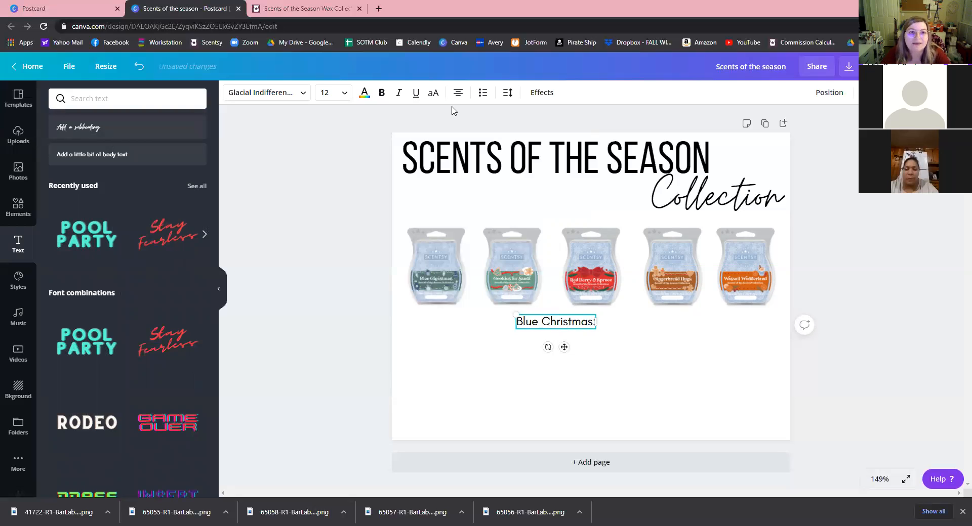
key("Return")
left_click(319, 10)
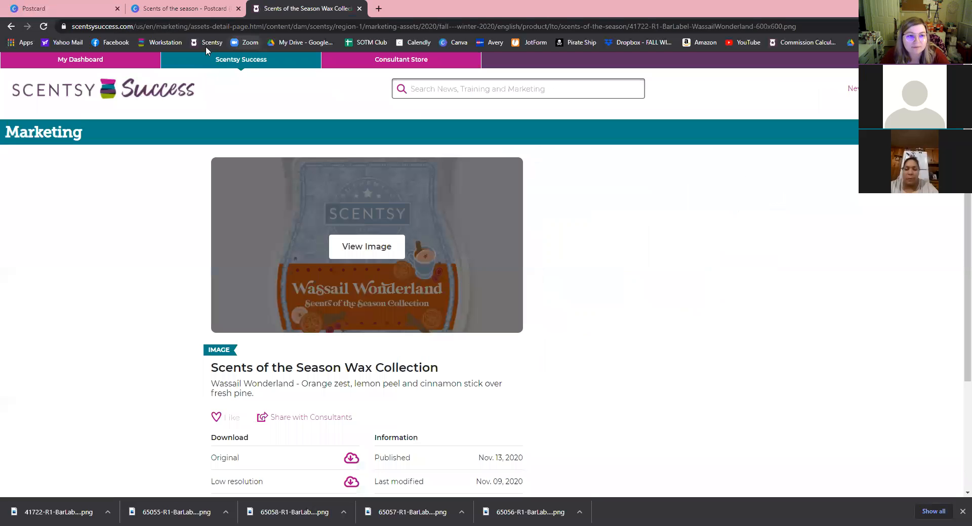
left_click(205, 47)
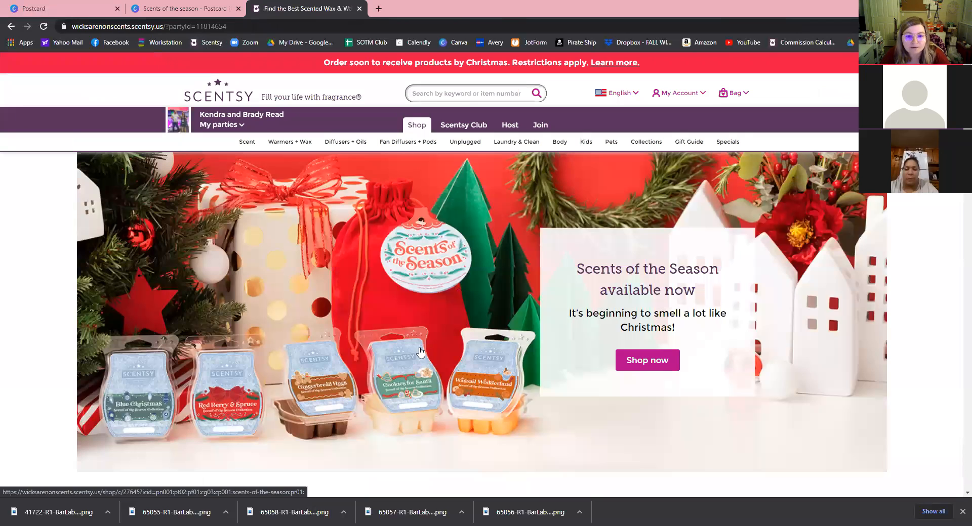
Copy the Blue Christmas bar's fragrance description from its Scentsy shop page and return to Canva.
left_click(420, 351)
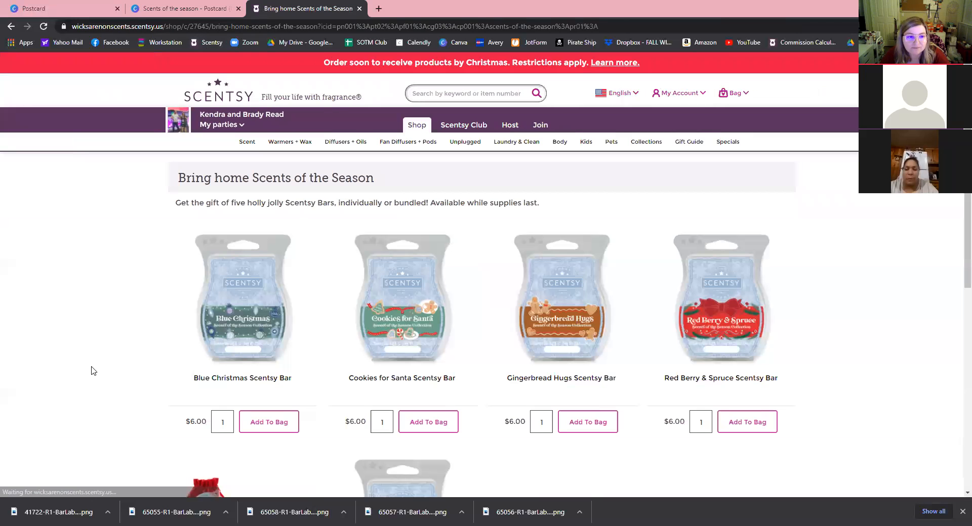
scroll(227, 229, "down", 2)
left_click(227, 230)
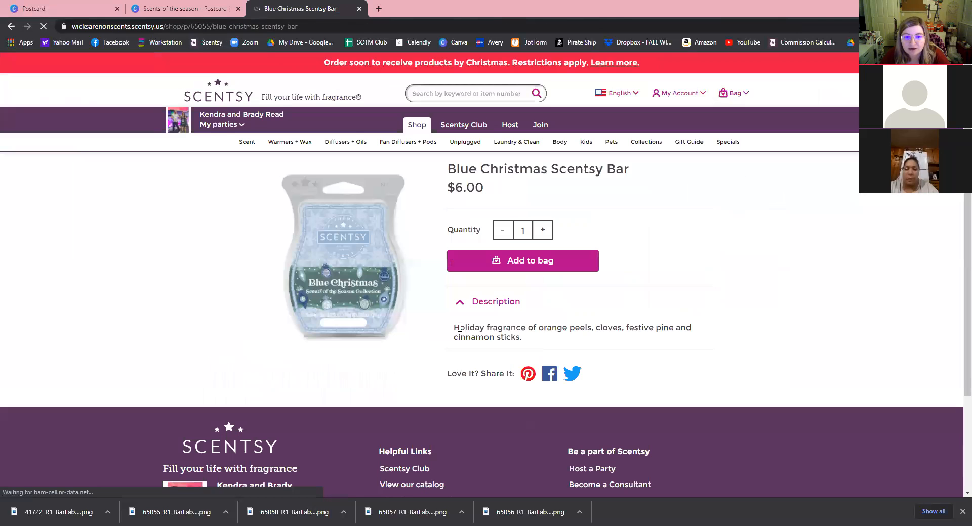
left_click_drag(459, 328, 522, 338)
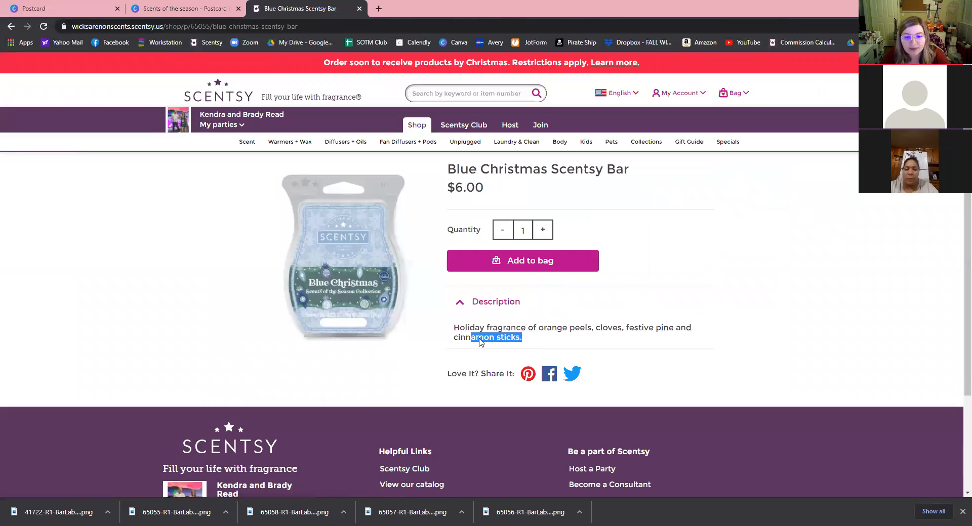
right_click(462, 330)
left_click(481, 336)
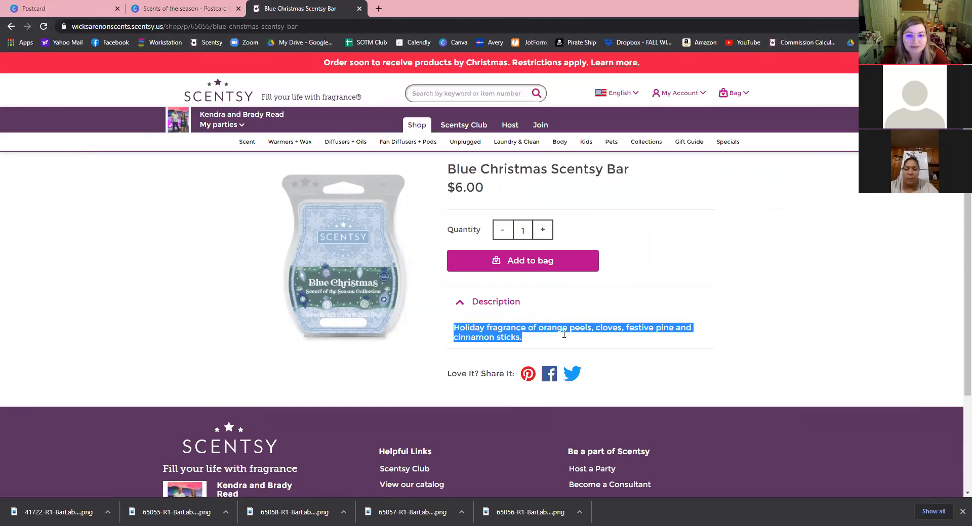
left_click(175, 9)
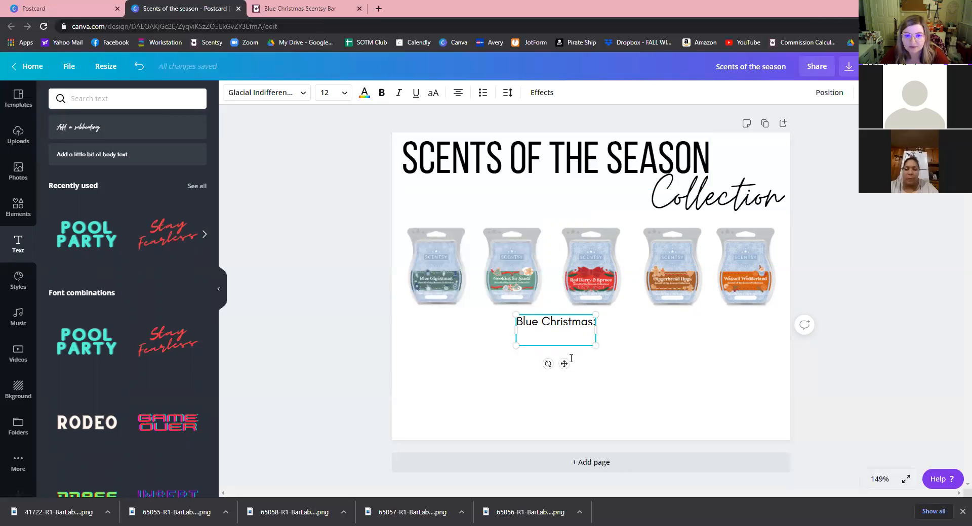
Paste the Blue Christmas description, then narrow, shrink and centre it under the first bar.
key("ctrl+v")
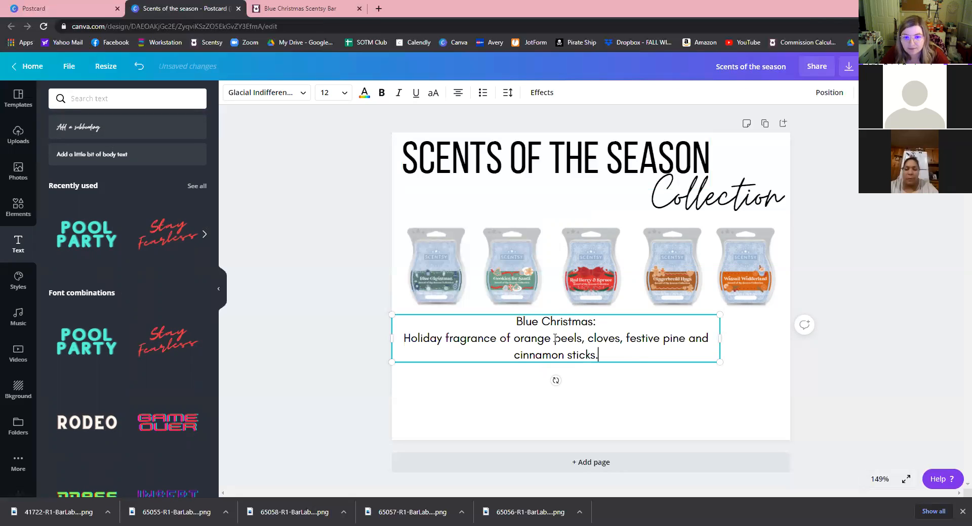
left_click_drag(724, 339, 525, 338)
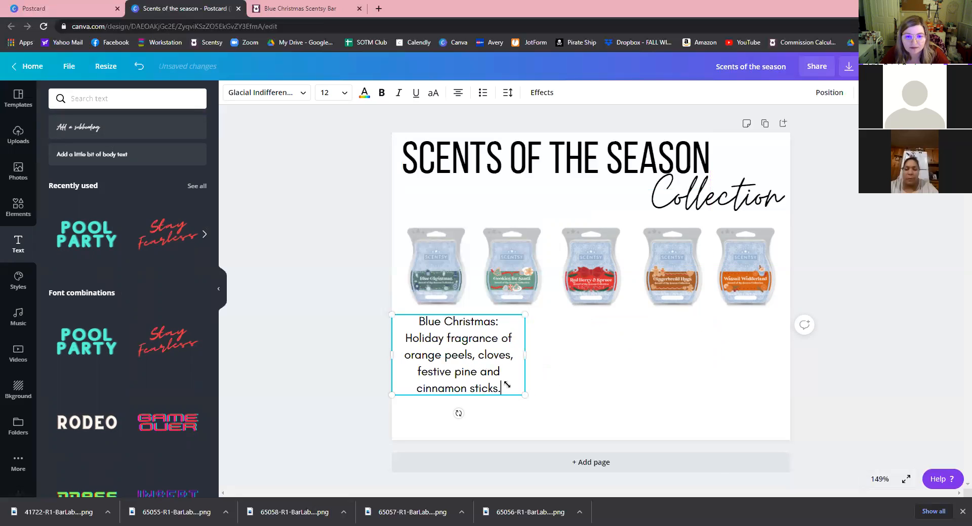
left_click_drag(496, 375, 475, 348)
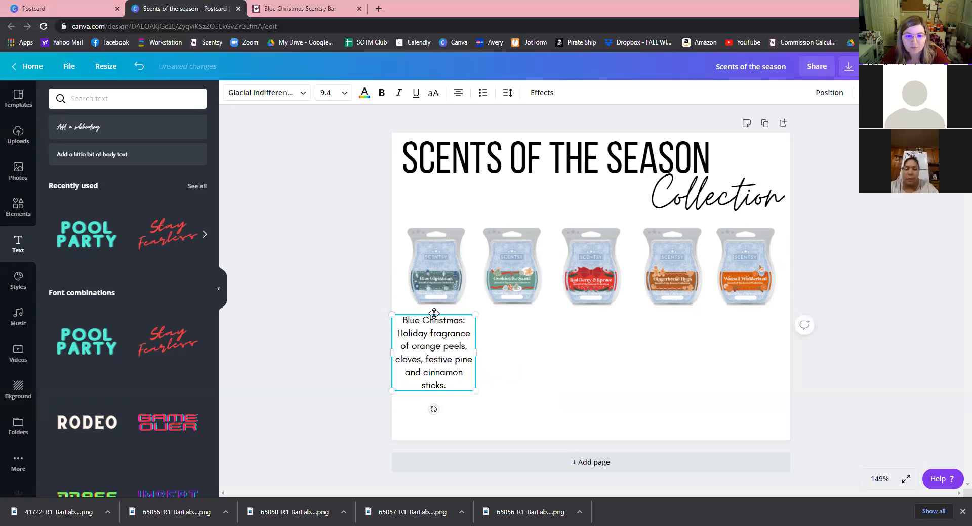
left_click_drag(435, 309, 438, 310)
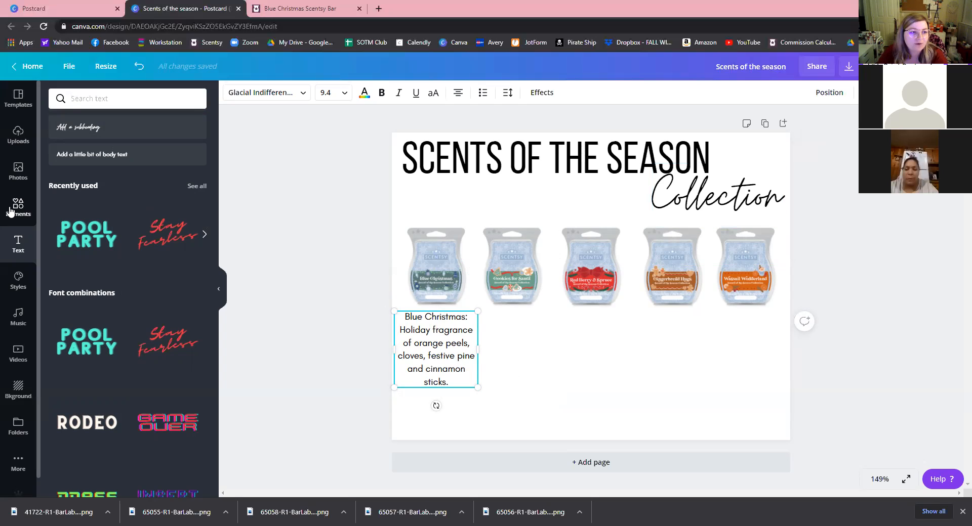
Search the elements for 'santa' and add the white Santa graphic to the page.
left_click(122, 98)
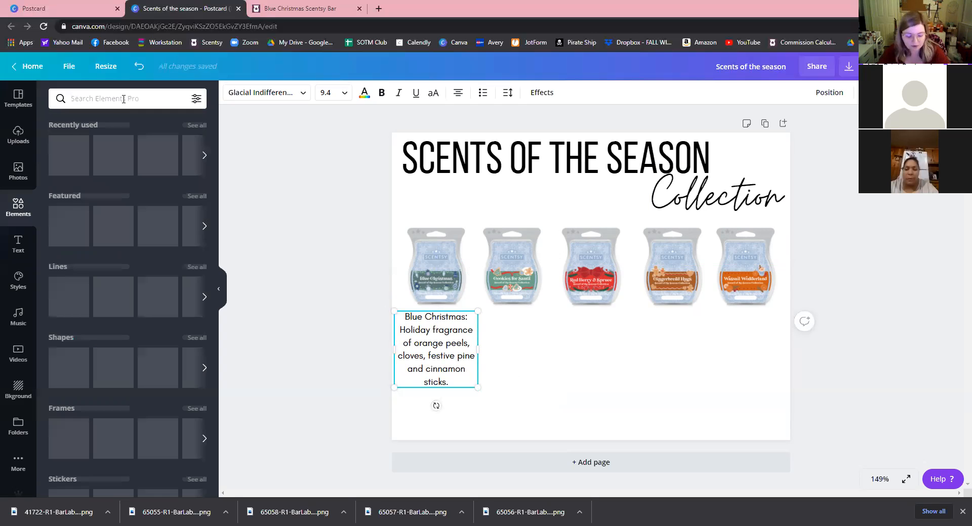
type("sa")
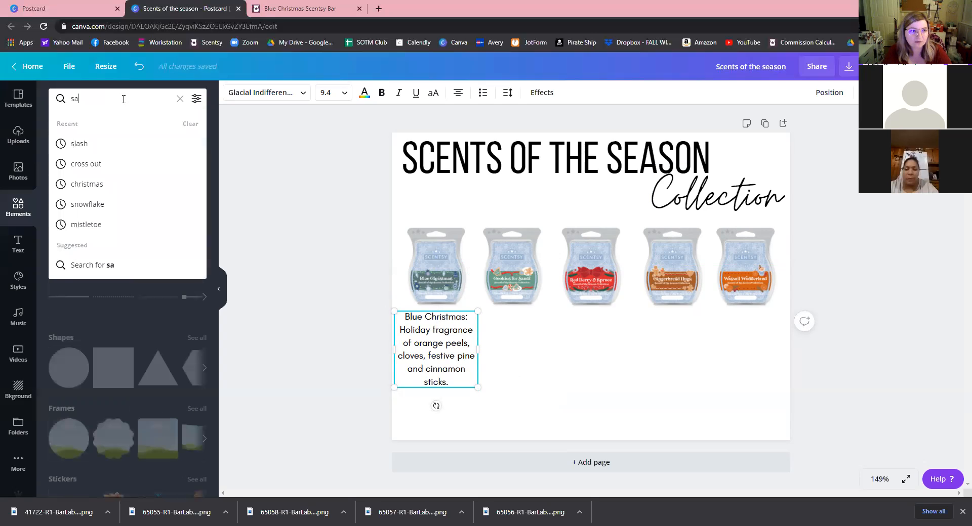
type("nta")
key("Return")
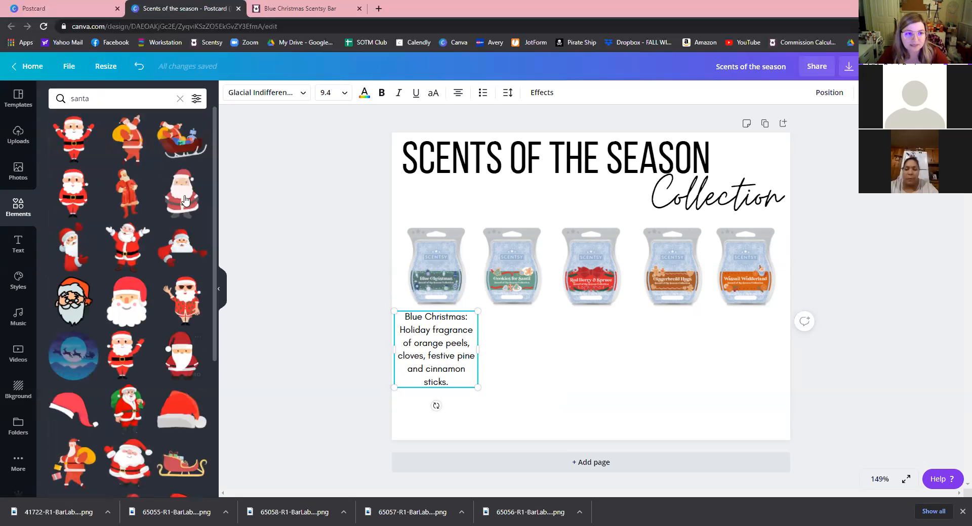
left_click(201, 218)
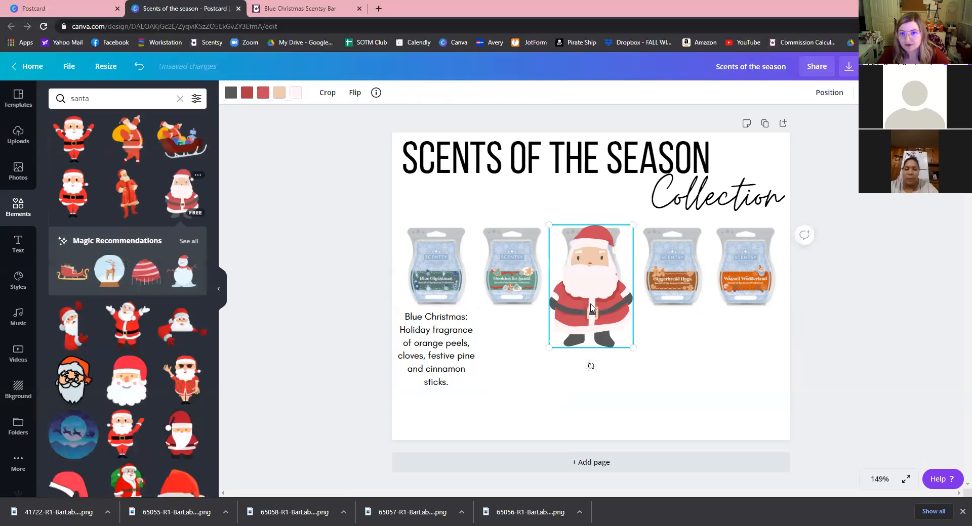
Shrink Santa into the top-left corner and send it backward behind the title.
left_click_drag(537, 293, 487, 286)
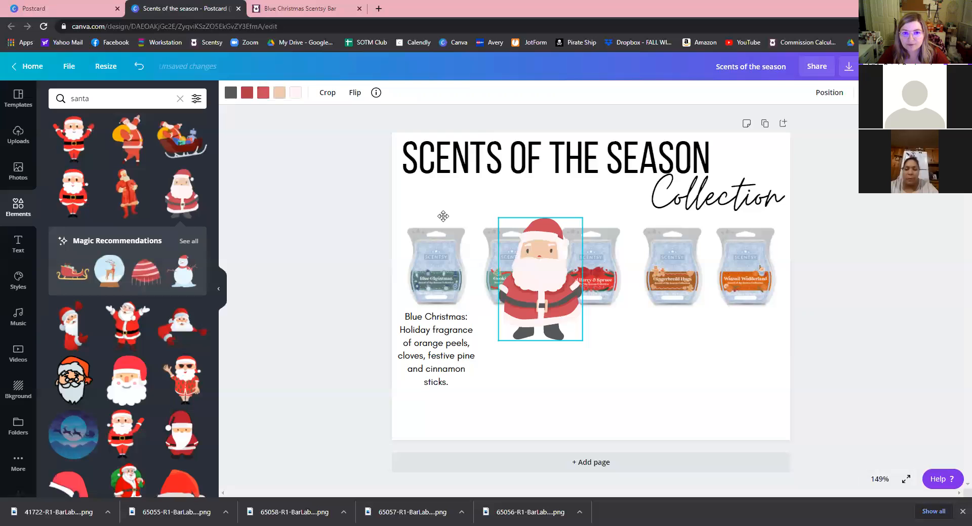
left_click_drag(437, 210, 437, 210)
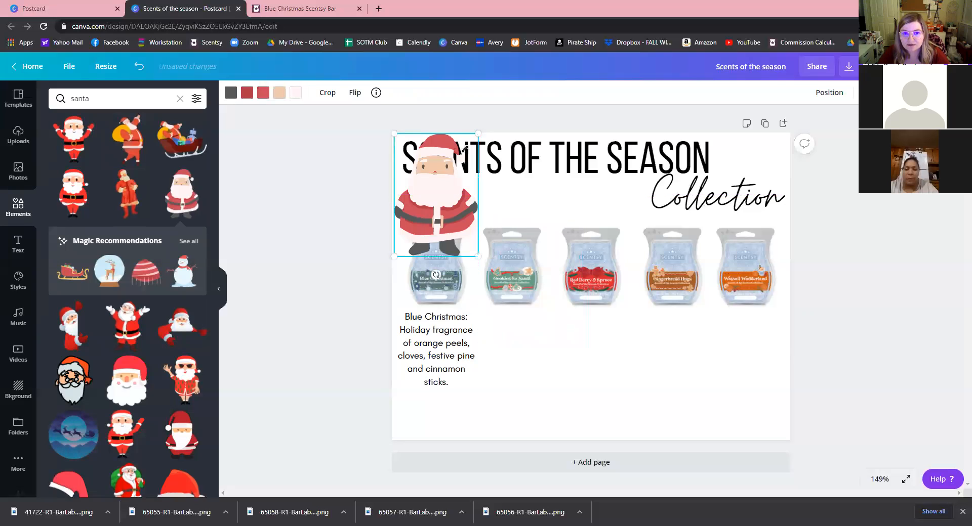
left_click_drag(478, 133, 451, 164)
left_click_drag(415, 228, 423, 204)
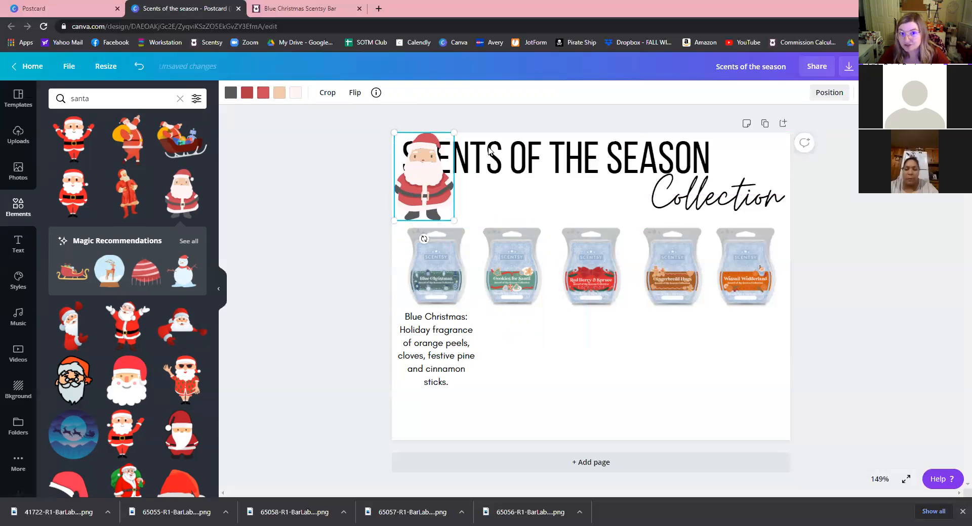
left_click(826, 96)
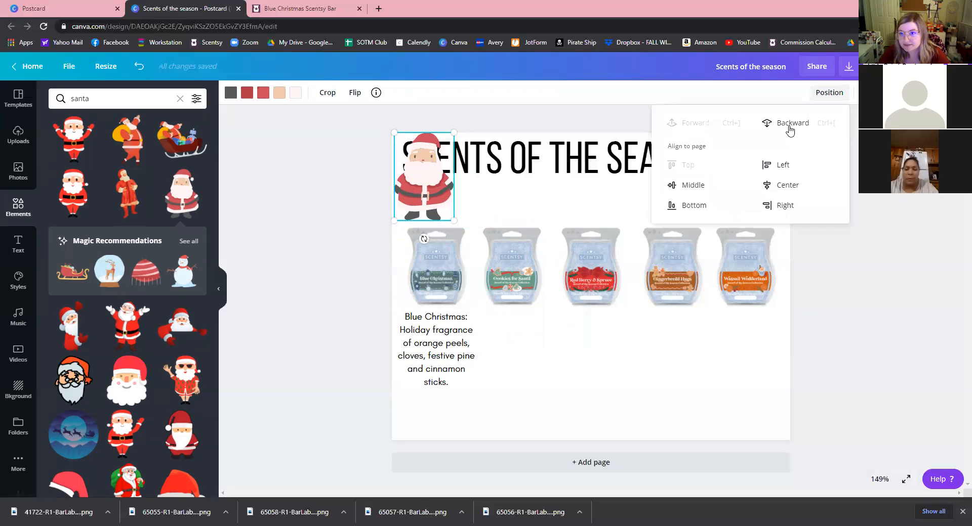
left_click(792, 123)
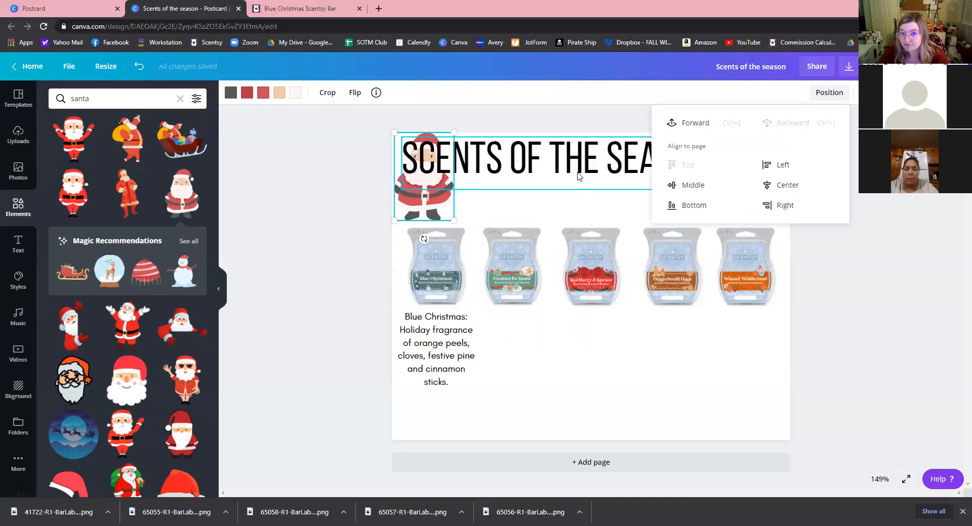
left_click(408, 188)
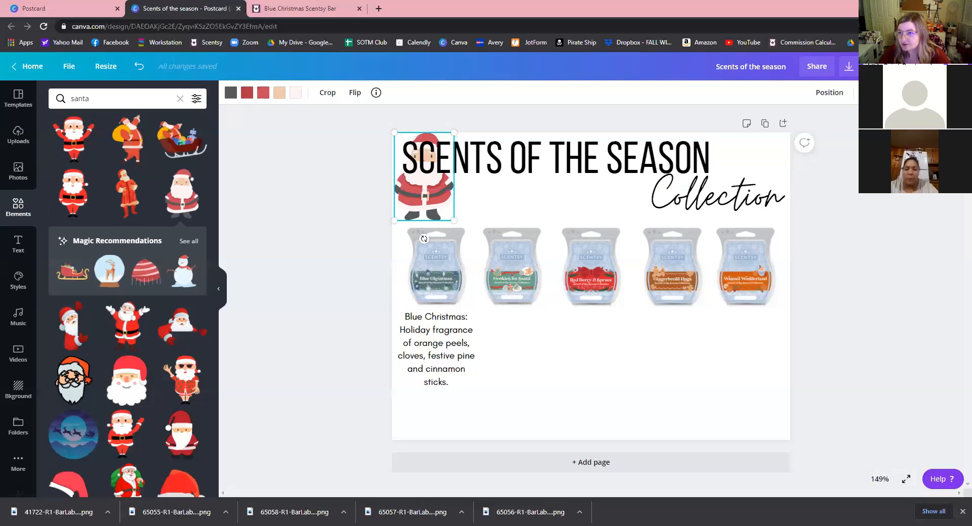
Lower Santa's transparency, tilt it, and place it bottom-right under the fifth bar.
left_click(867, 92)
left_click_drag(844, 125, 817, 122)
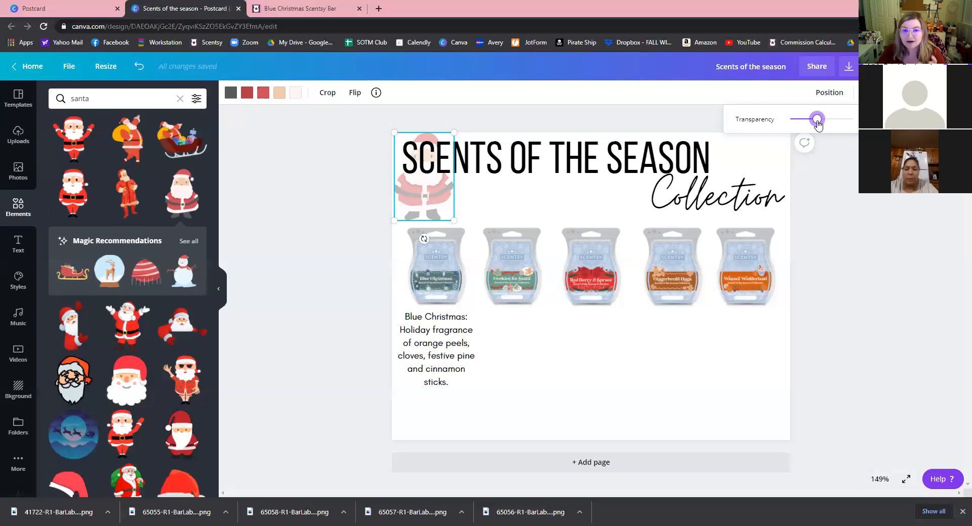
left_click_drag(550, 290, 753, 384)
left_click_drag(727, 351, 706, 309)
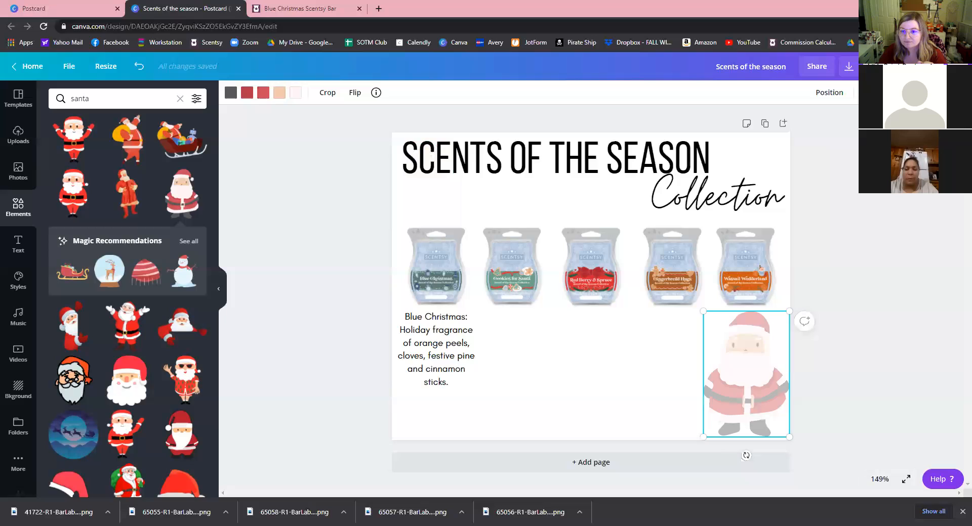
left_click_drag(746, 455, 714, 440)
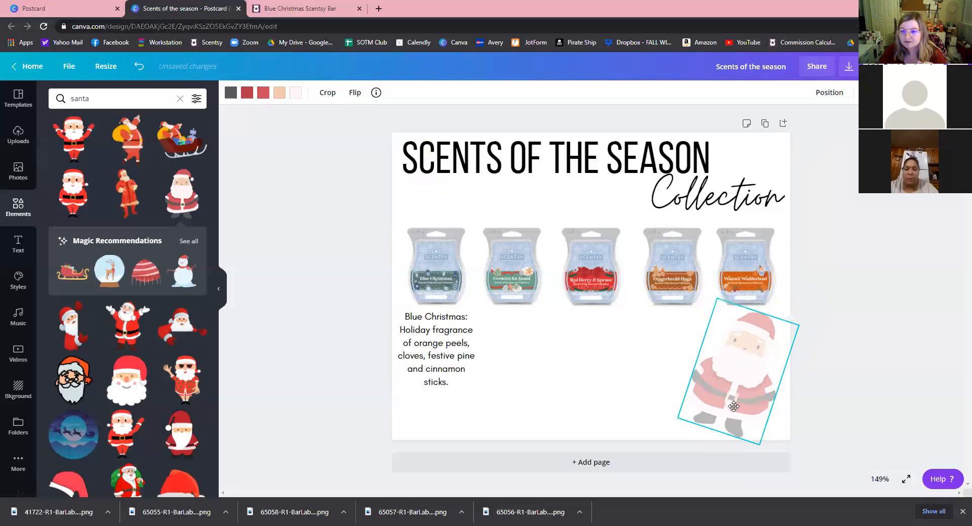
left_click_drag(741, 404, 742, 408)
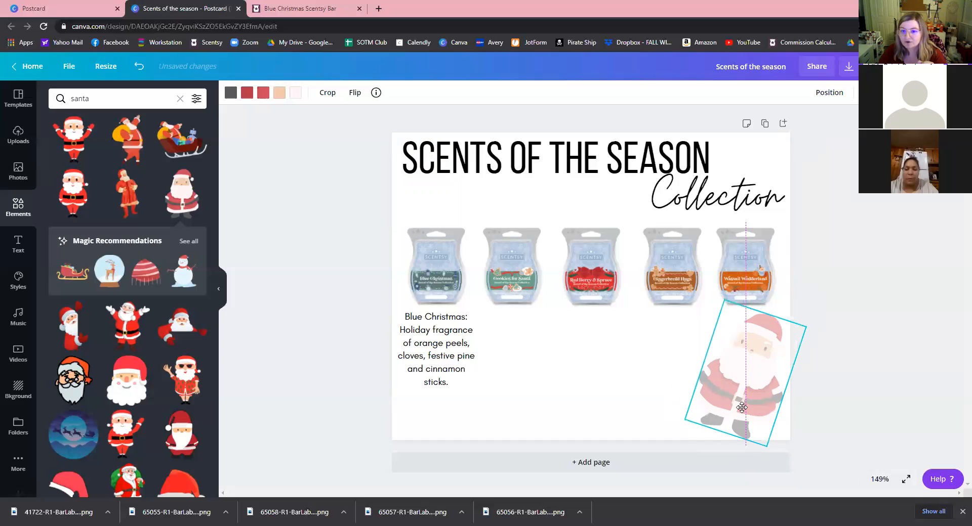
left_click(447, 428)
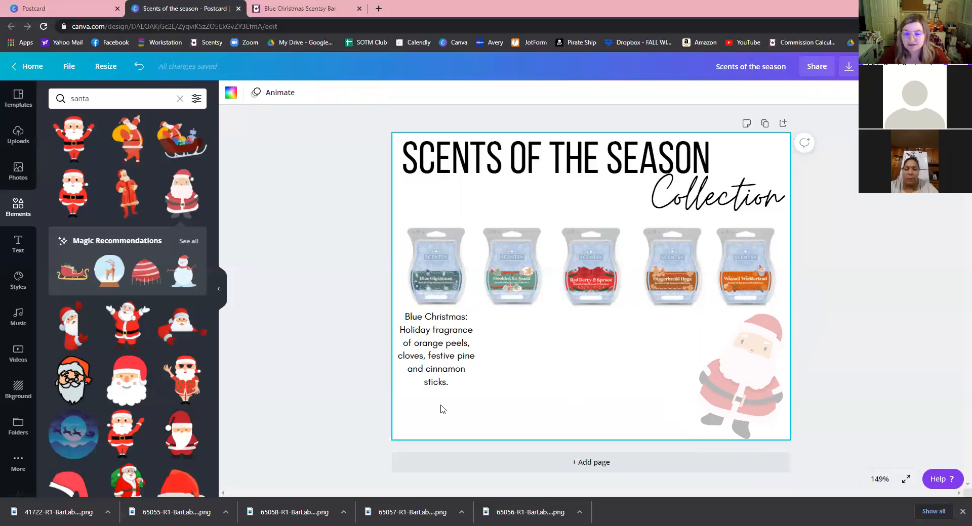
left_click(443, 350)
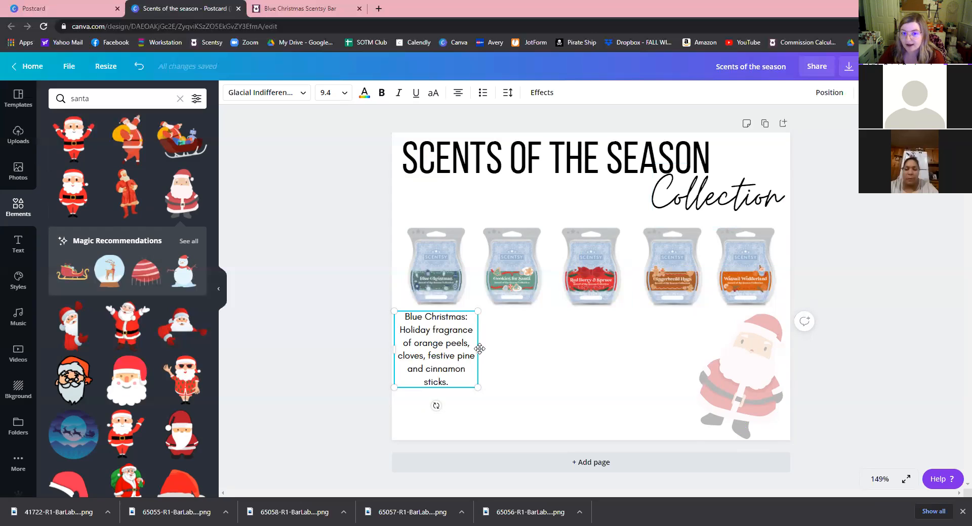
Duplicate the Blue Christmas caption under the second bar and retitle the copy 'Cookies for Santa'.
left_click_drag(490, 348, 510, 349)
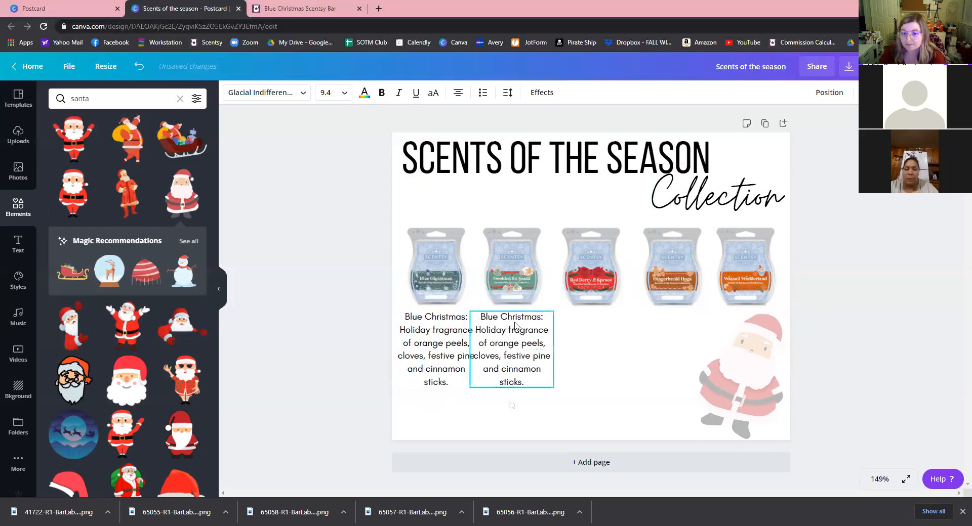
left_click(540, 318)
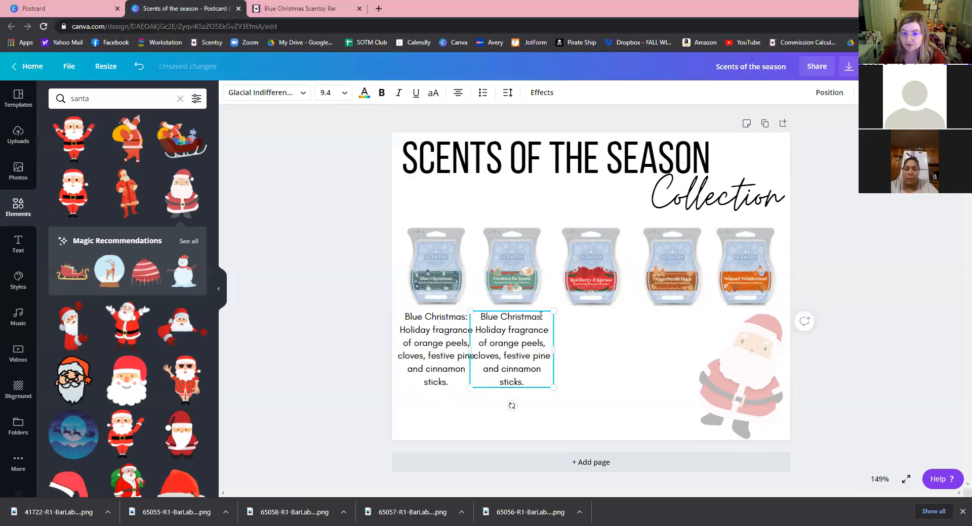
left_click(483, 322, "shift")
type("C")
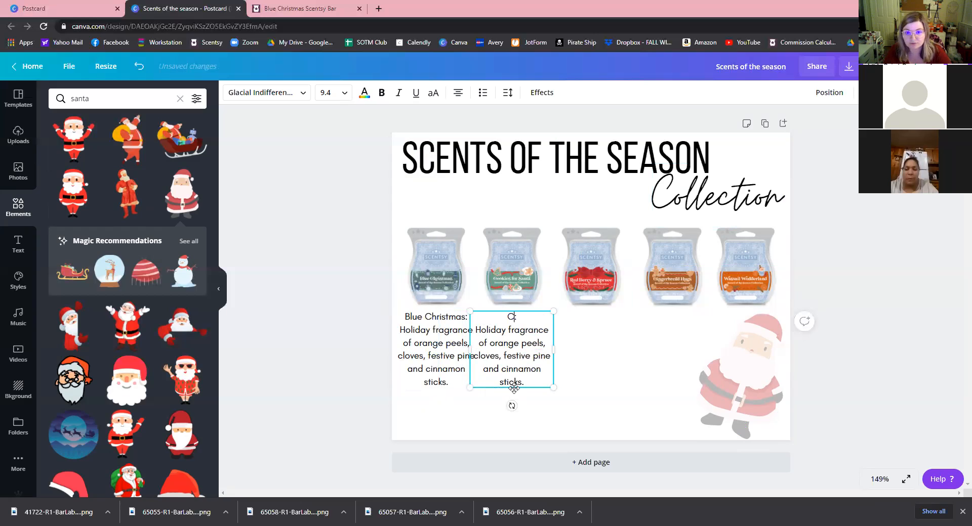
type("ookie")
type("s for Santa")
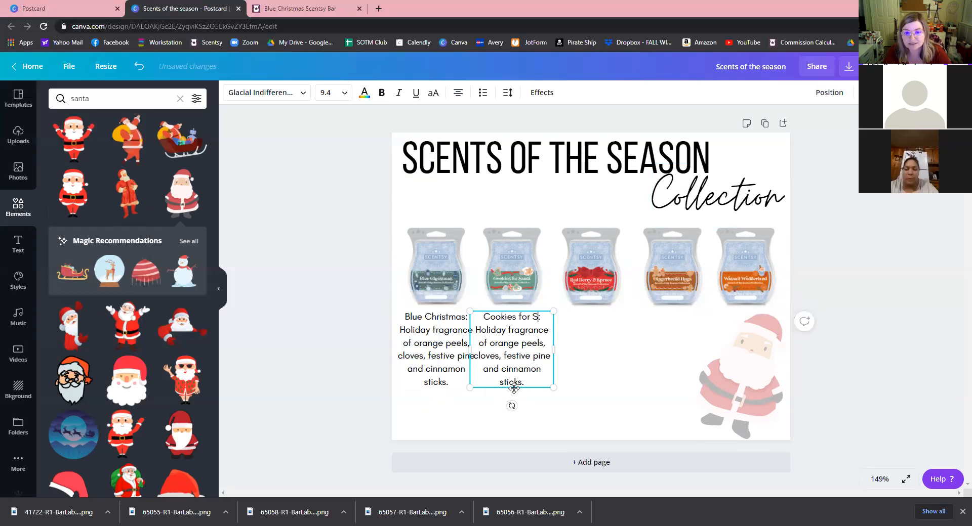
left_click(539, 384)
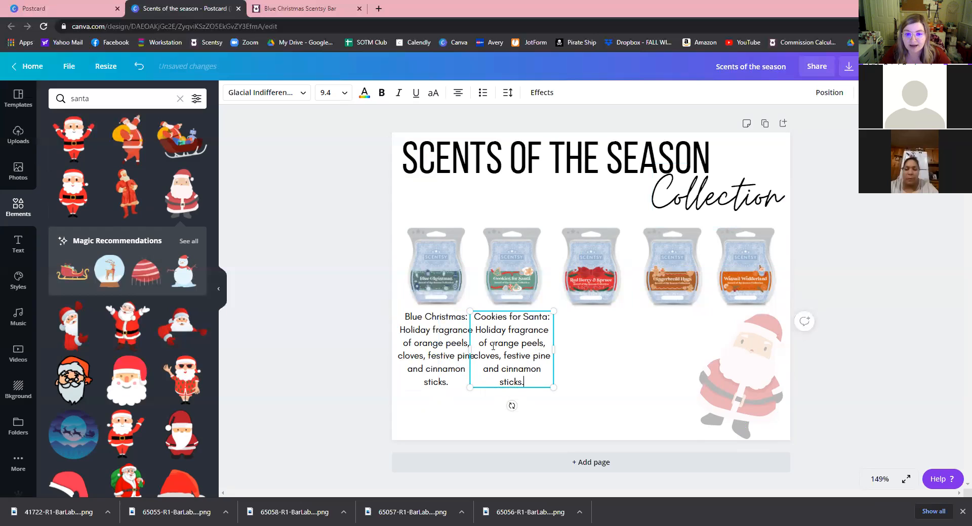
left_click(476, 329, "shift")
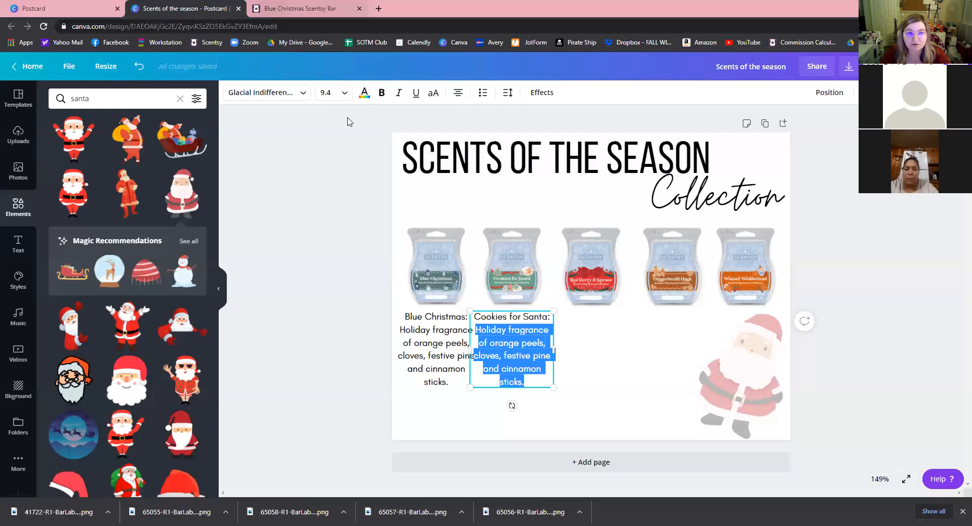
key("ctrl+Tab")
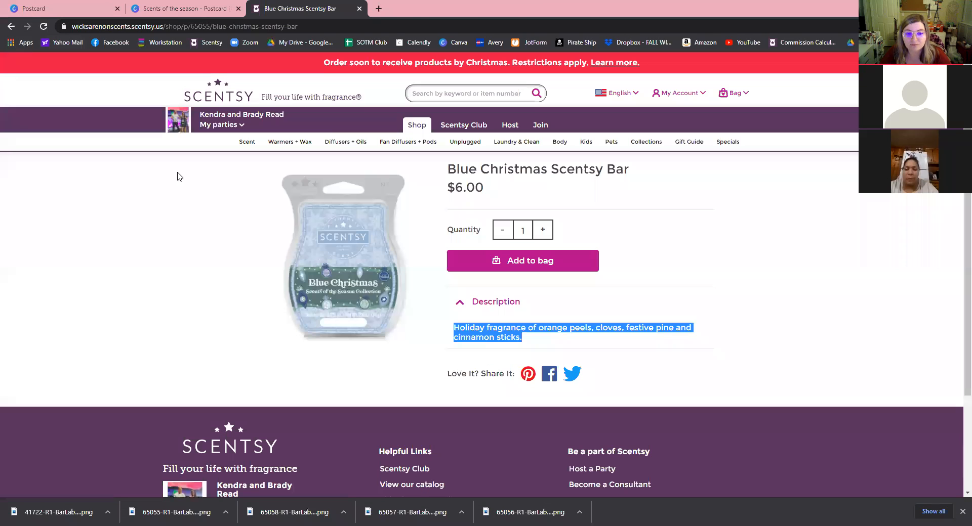
Copy the Cookies for Santa Scentsy Bar description from its Scentsy product page.
key("alt+Left")
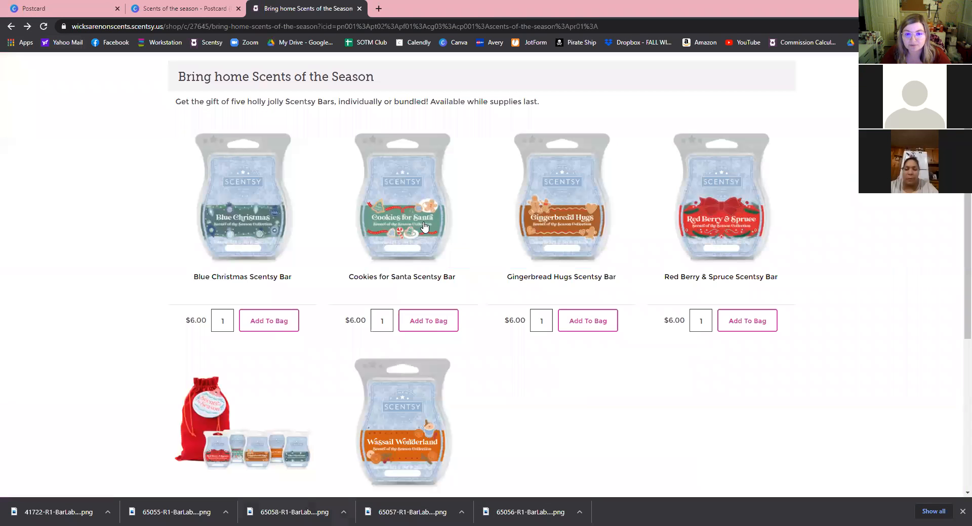
left_click(412, 248)
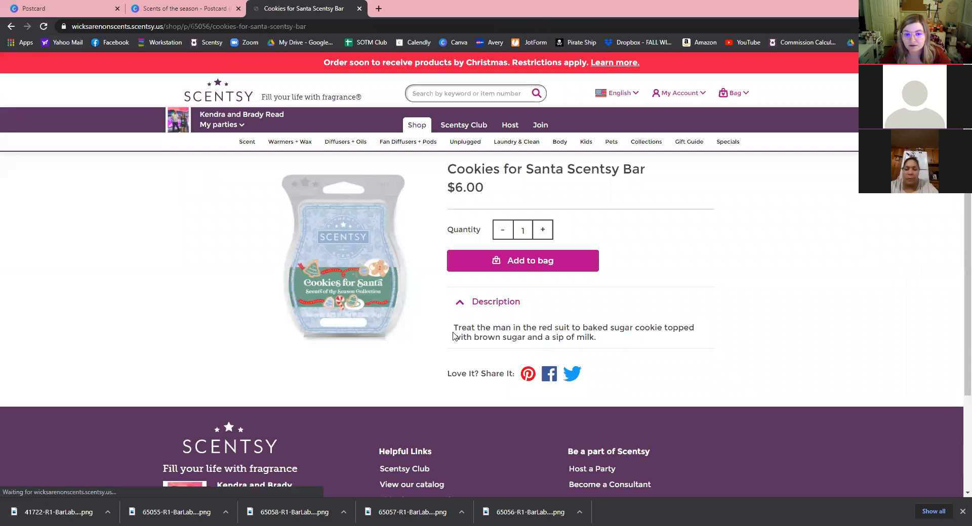
triple_click(467, 333)
right_click(466, 333)
left_click(487, 346)
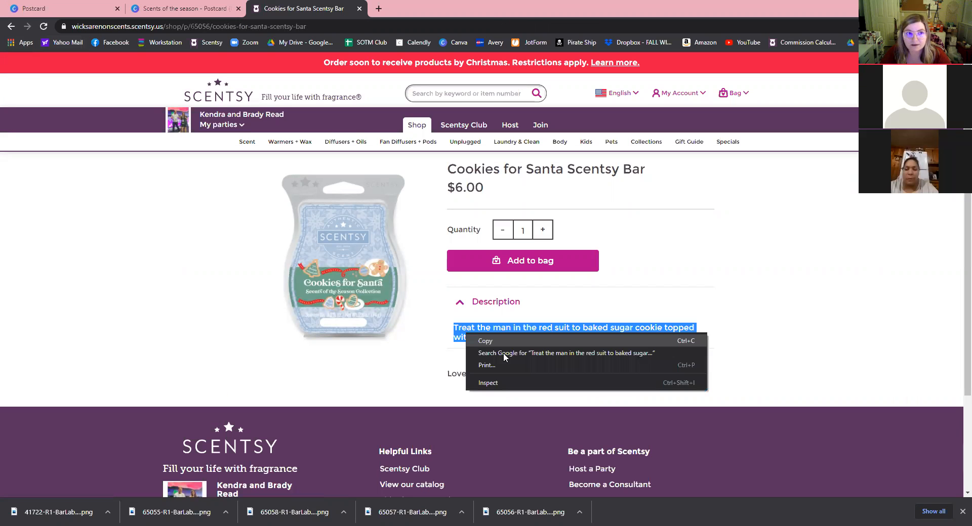
left_click(182, 9)
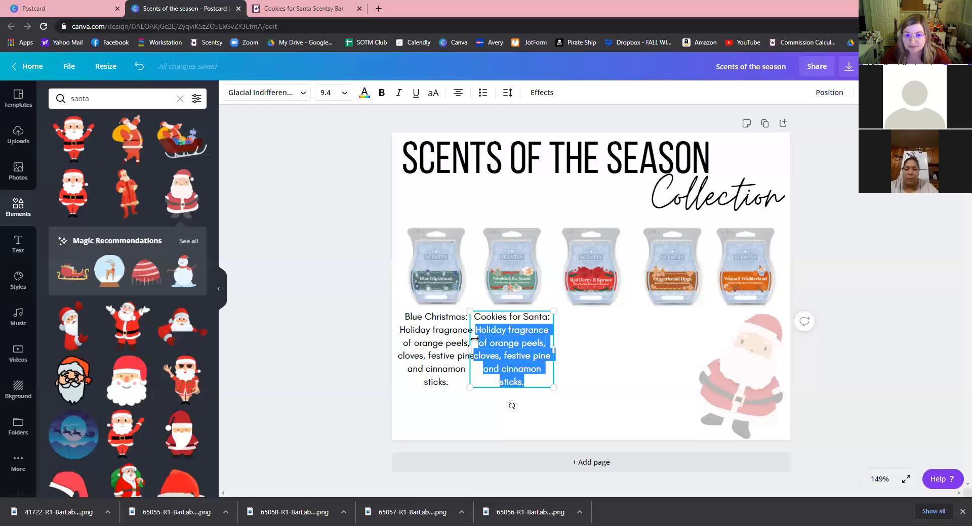
Paste the Cookies for Santa description and narrow both caption boxes so the text rewraps.
key("ctrl+v")
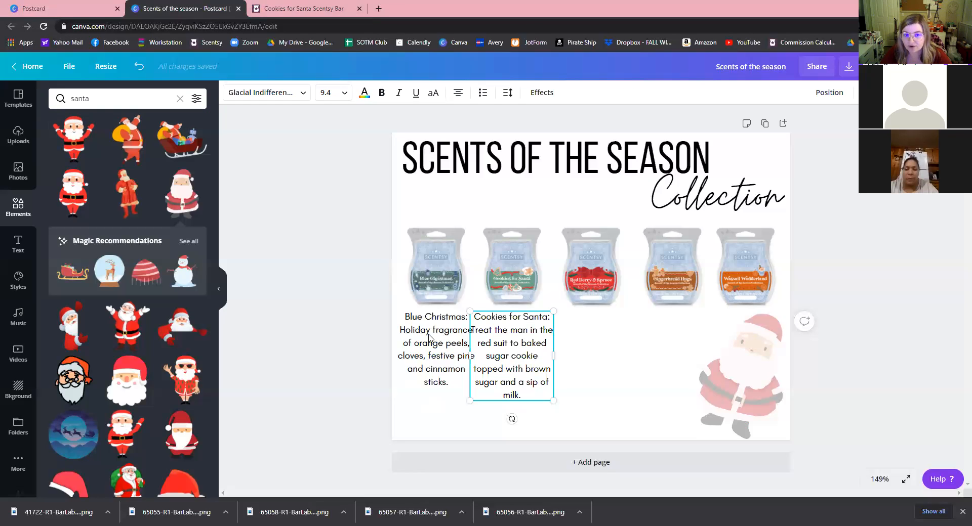
left_click(431, 350)
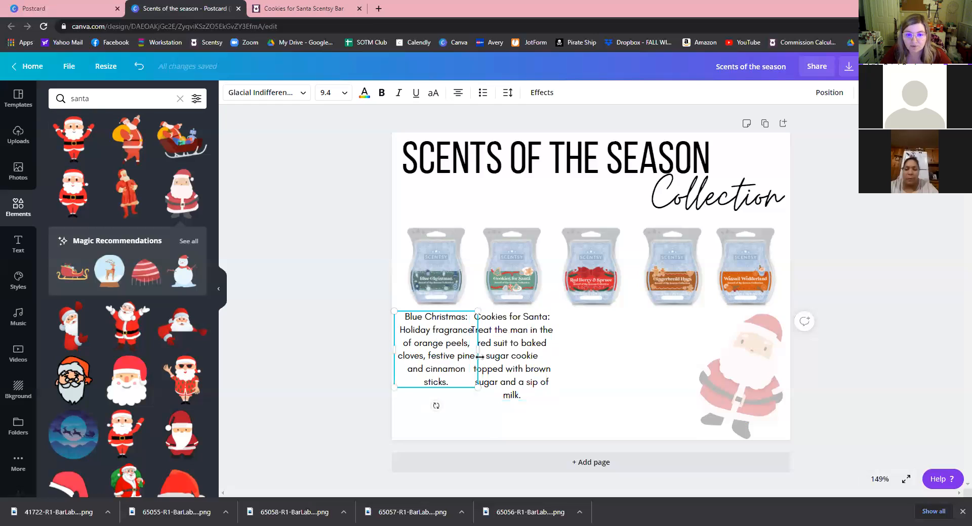
left_click_drag(475, 357, 470, 357)
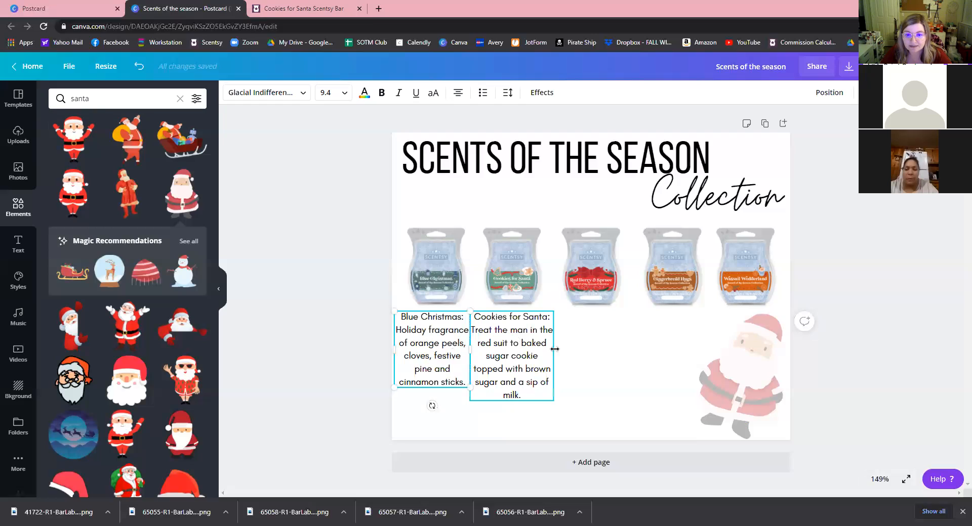
left_click(547, 353)
left_click_drag(548, 354, 546, 354)
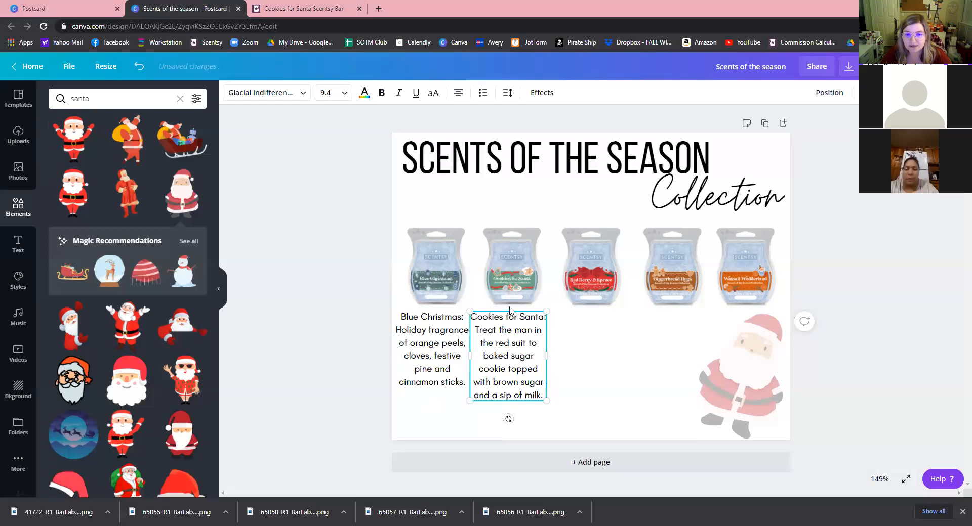
Set the Cookies for Santa caption to font size 8 and line it up under its bar.
left_click(344, 93)
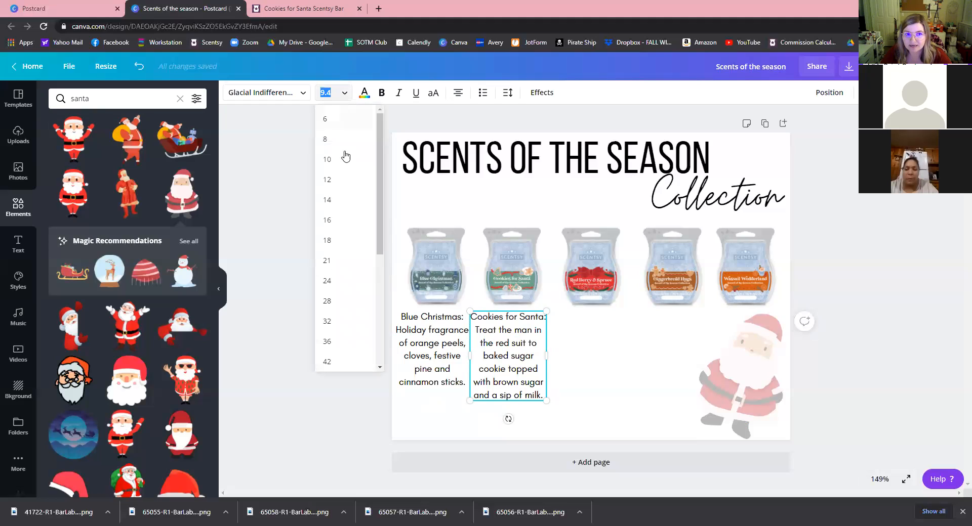
left_click(329, 143)
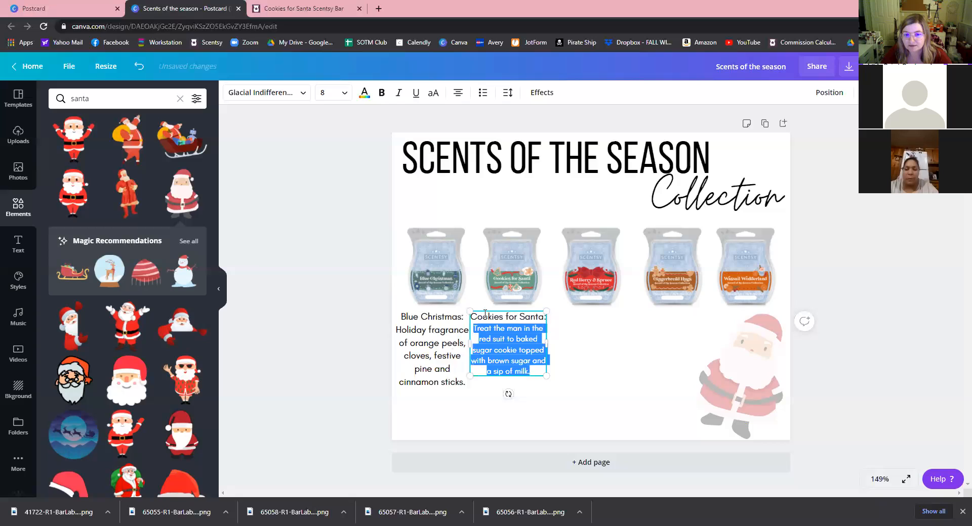
key("ctrl+a")
left_click(334, 93)
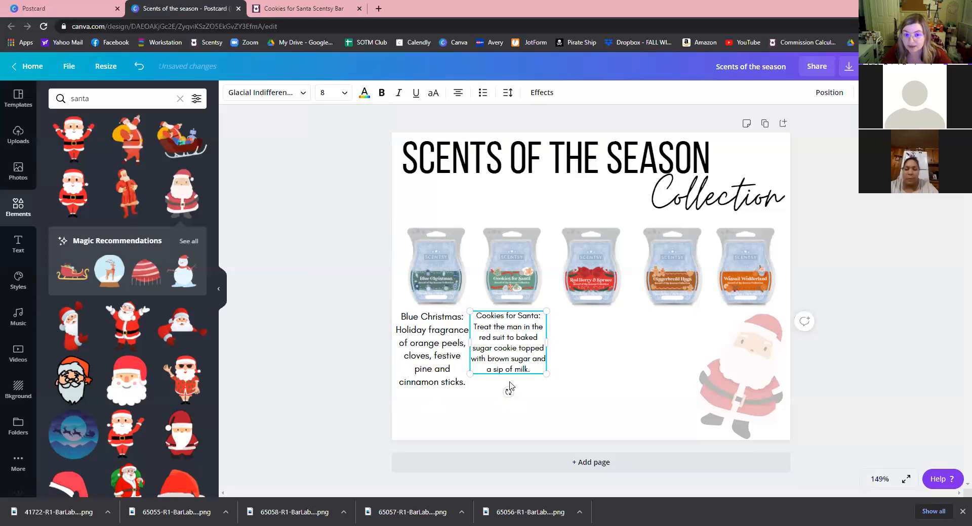
left_click_drag(470, 344, 478, 344)
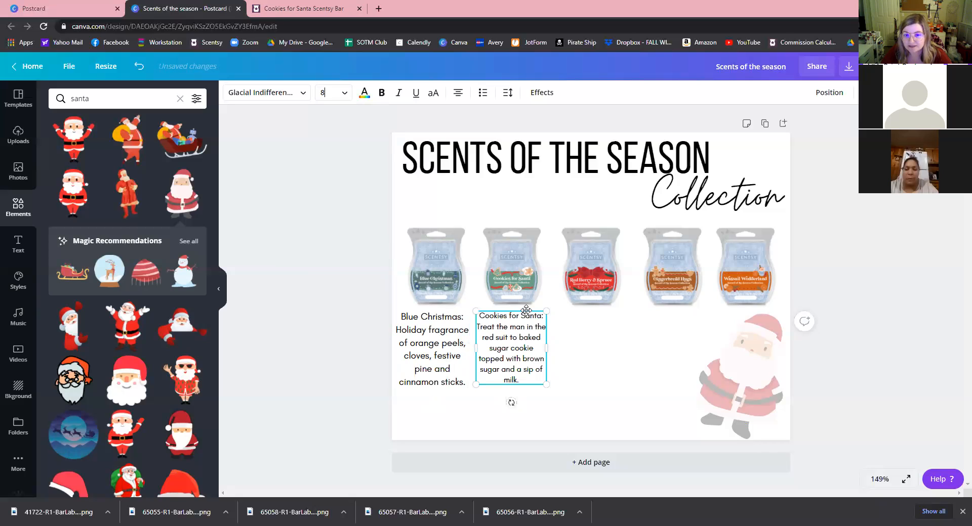
left_click_drag(524, 309, 531, 310)
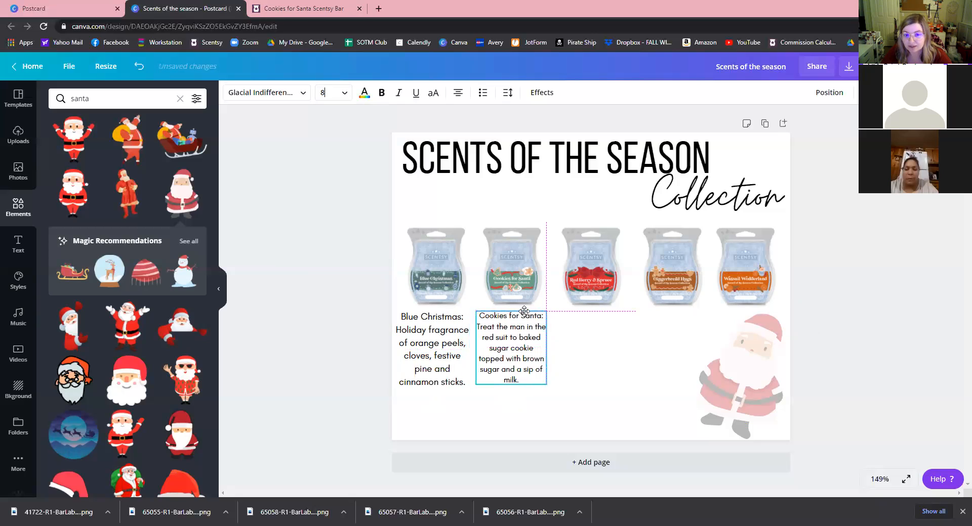
left_click(454, 413)
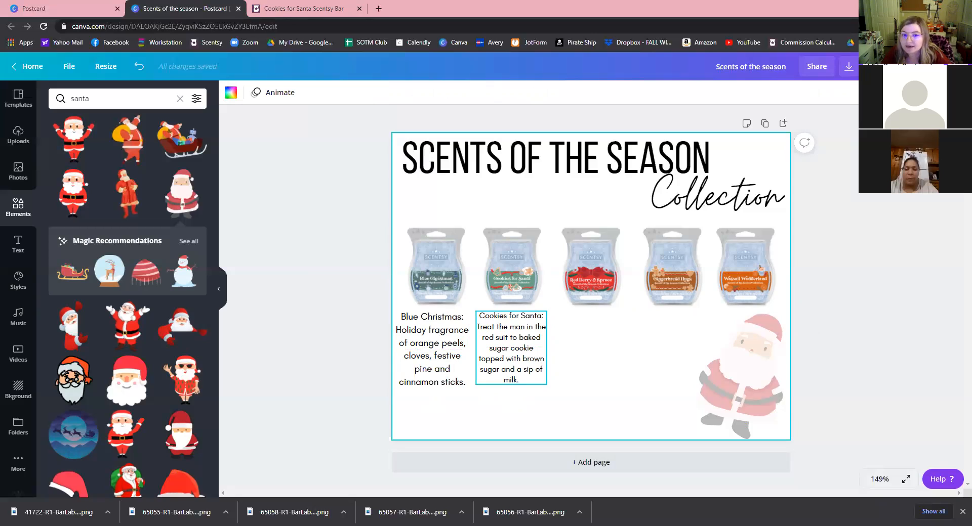
Copy the Blue Christmas caption under the third bar and retitle it 'Red Berry & Spruce'.
left_click_drag(425, 350, 585, 351)
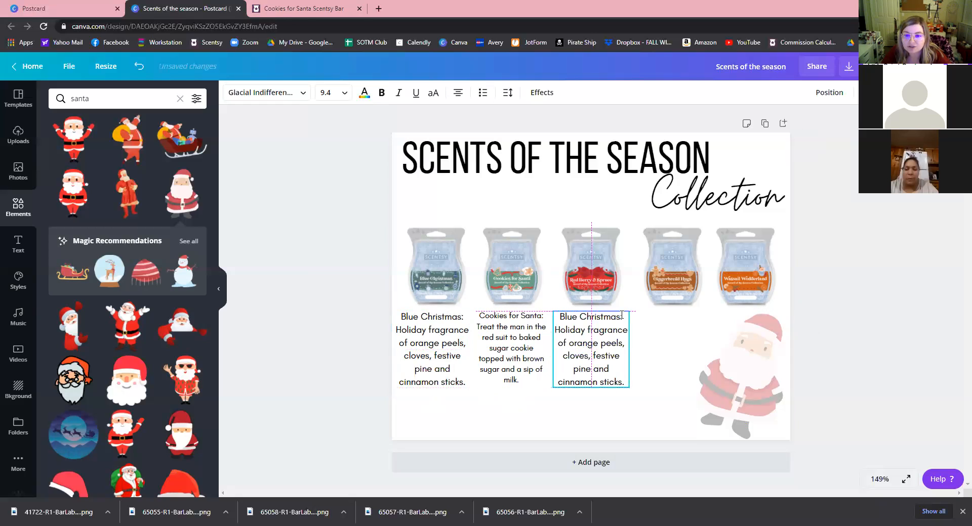
left_click_drag(603, 317, 620, 317)
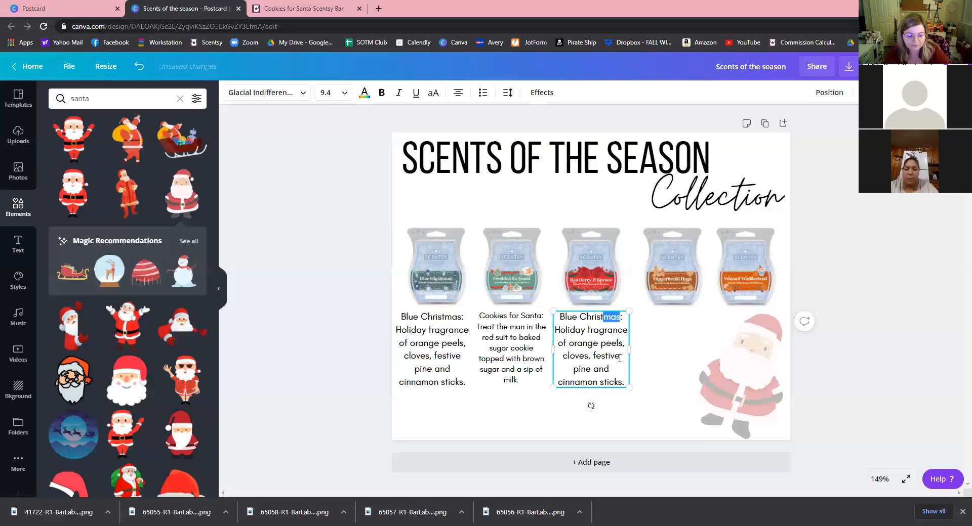
key("shift+Left")
key("shift+Left")
key("shift+Left")
key("shift+Left")
key("shift+Left")
key("shift+Left")
key("shift+Left")
key("shift+Left")
key("shift+Left")
key("shift+Left")
key("shift+Left")
type("Red ")
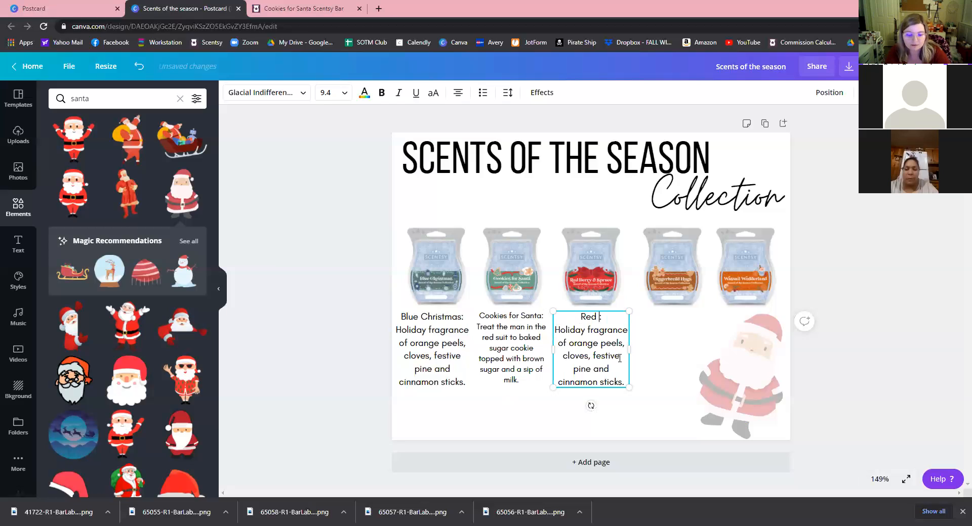
type("Berry")
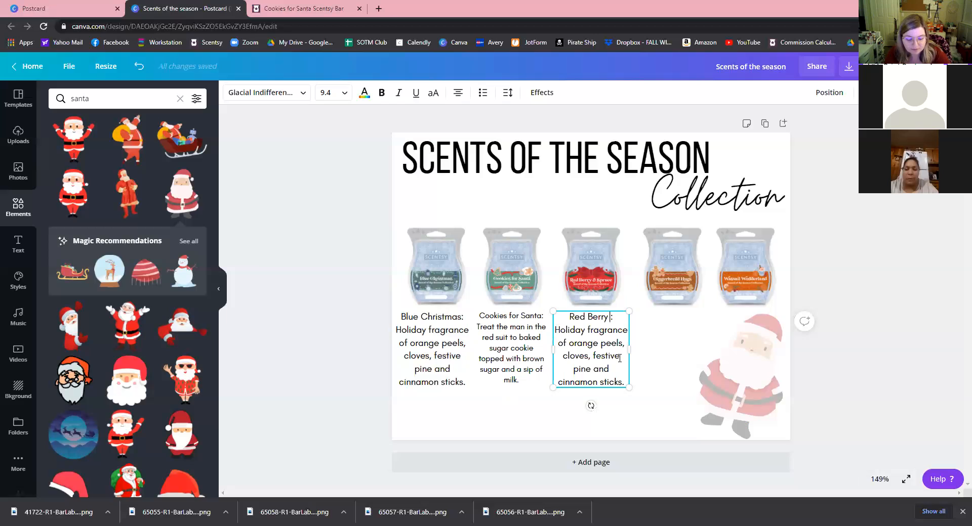
type(" & Sp")
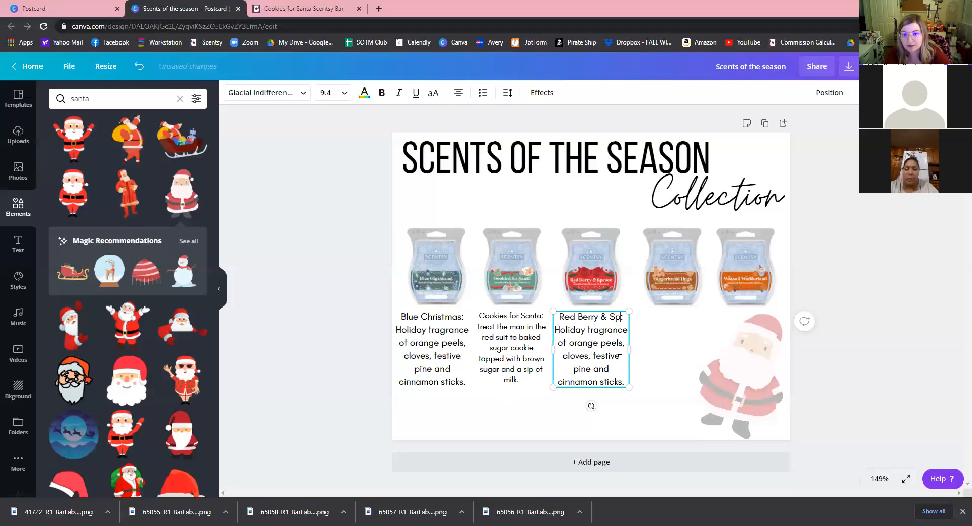
type("ruce:")
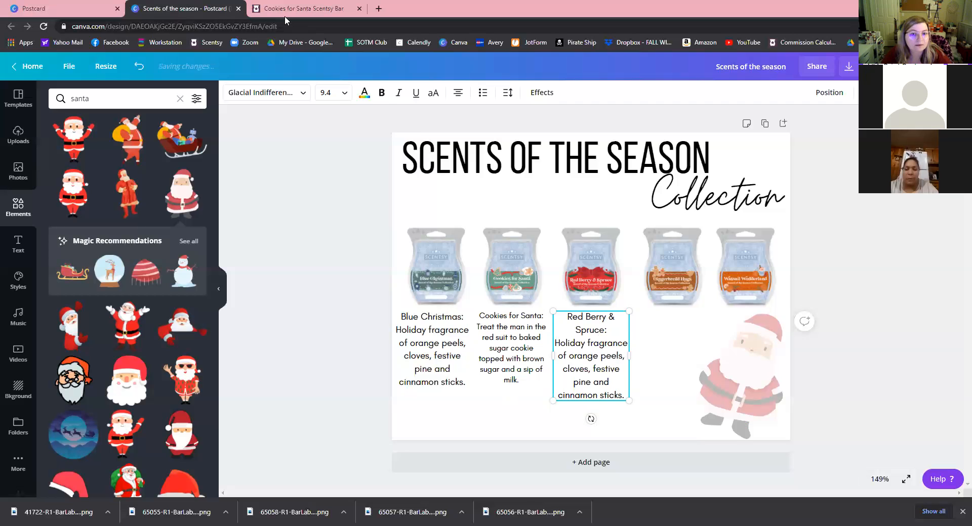
key("ctrl+Tab")
Open the Red Berry & Spruce Scentsy Bar page and copy its description.
left_click(11, 26)
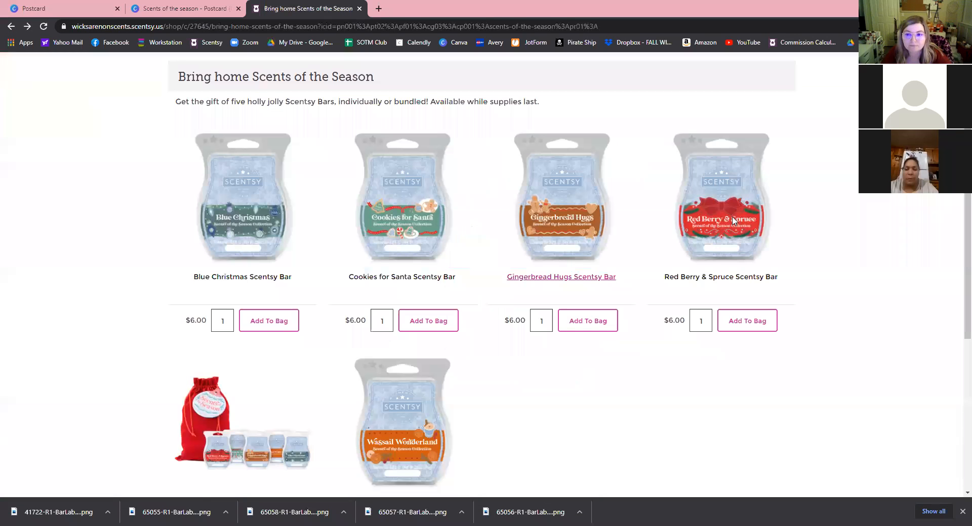
left_click(734, 221)
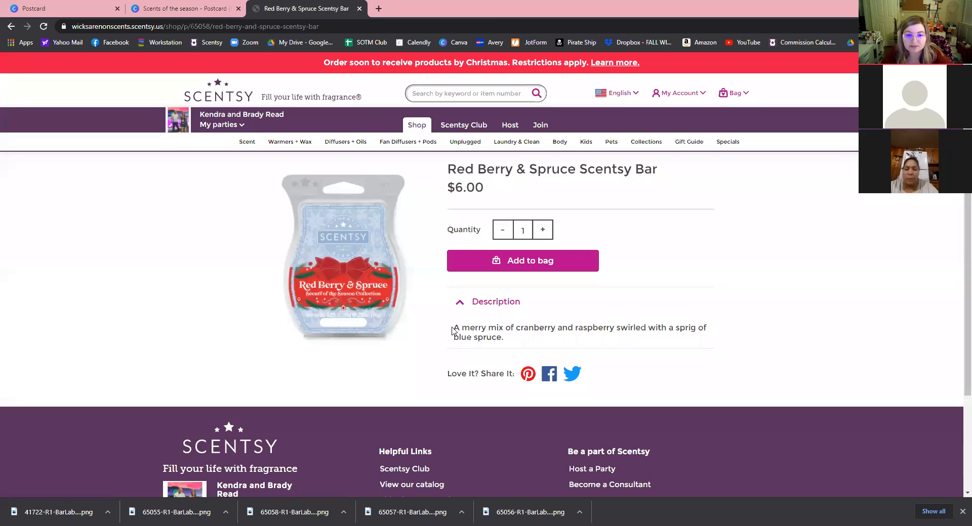
triple_click(453, 330)
key("ctrl+c")
right_click(456, 331)
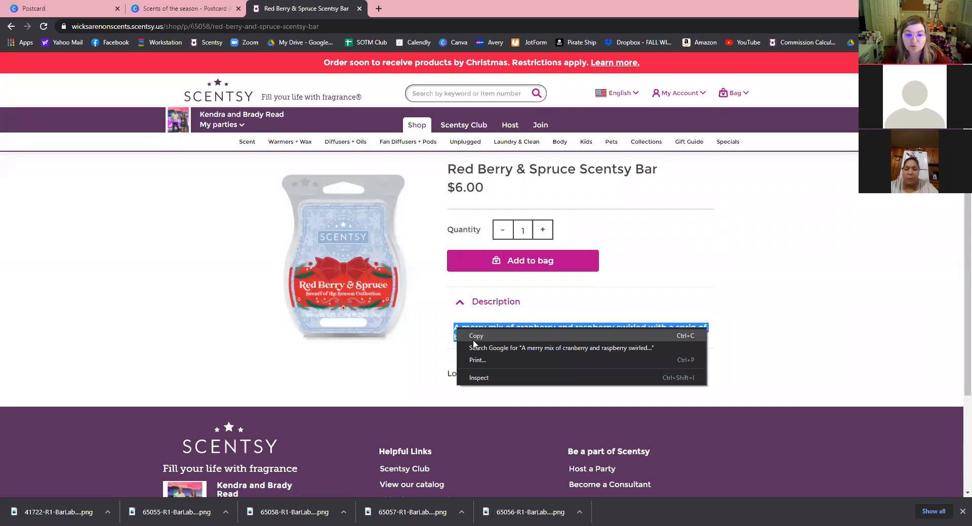
left_click(76, 9)
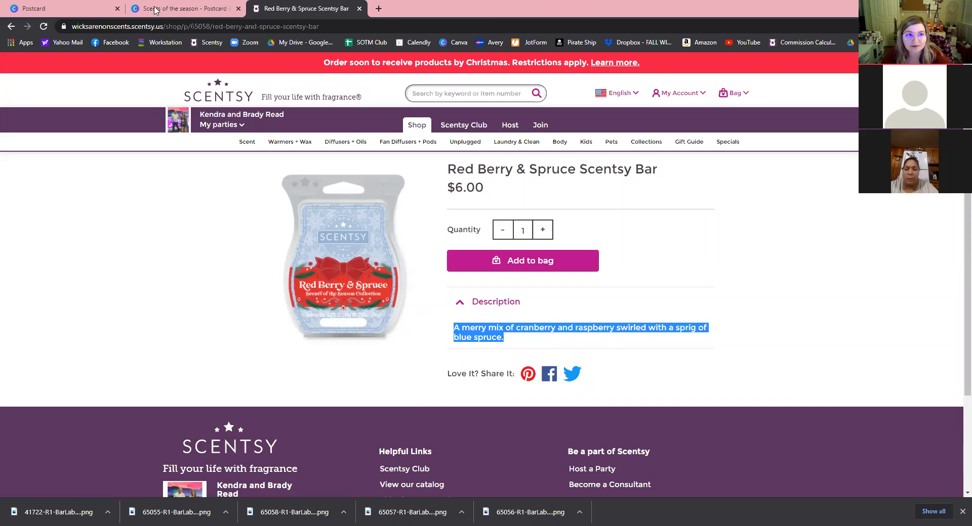
Paste the Red Berry & Spruce description into the third caption.
key("ctrl+Tab")
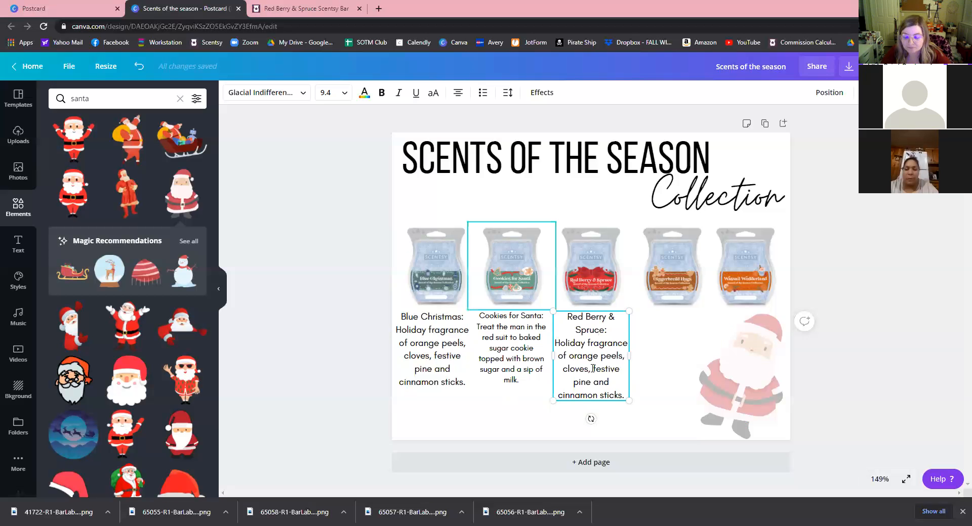
triple_click(596, 371)
key("ctrl+v")
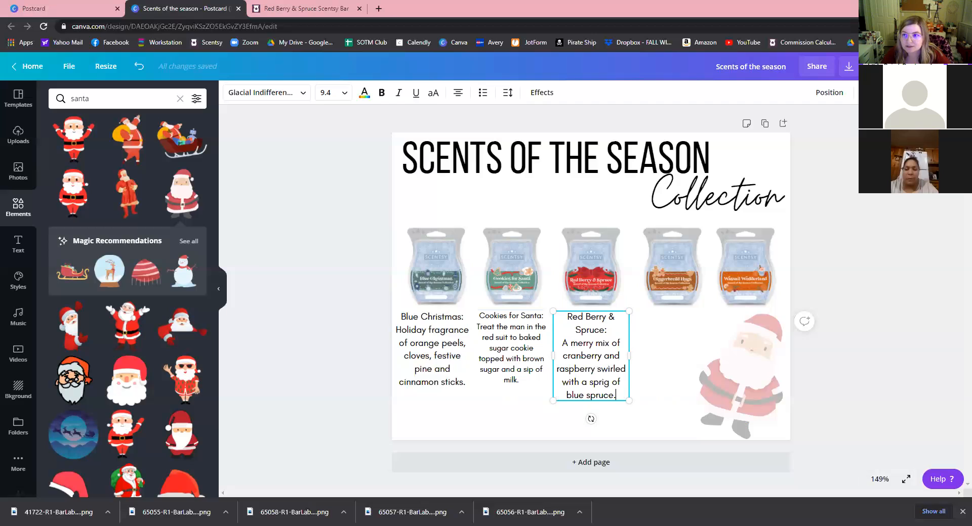
Copy that caption under the fourth bar and retitle it 'Gingerbread Hugs'.
left_click_drag(606, 392, 700, 380)
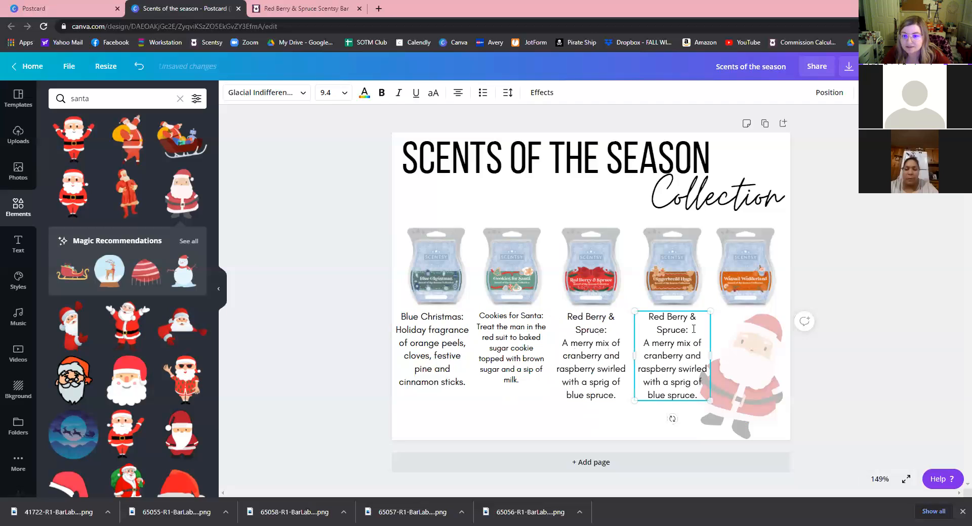
left_click_drag(649, 317, 687, 330)
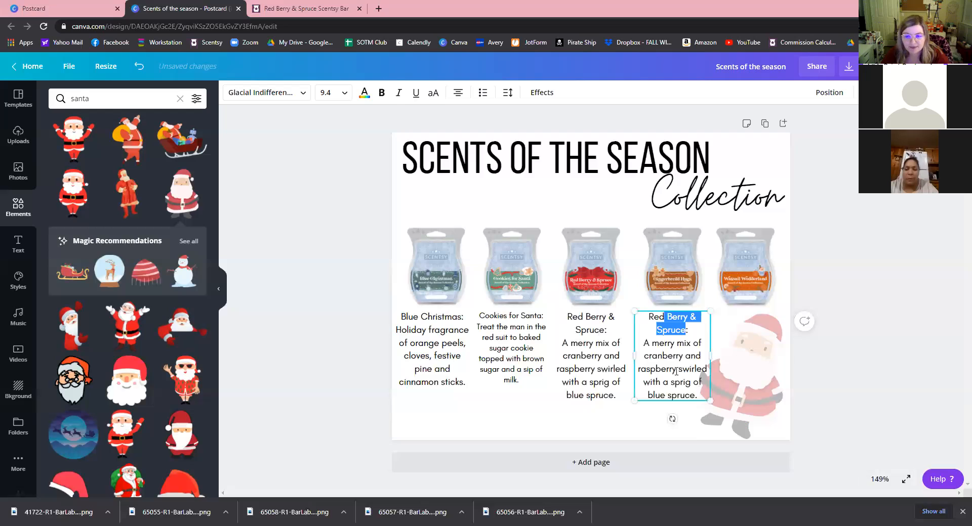
type("Gi")
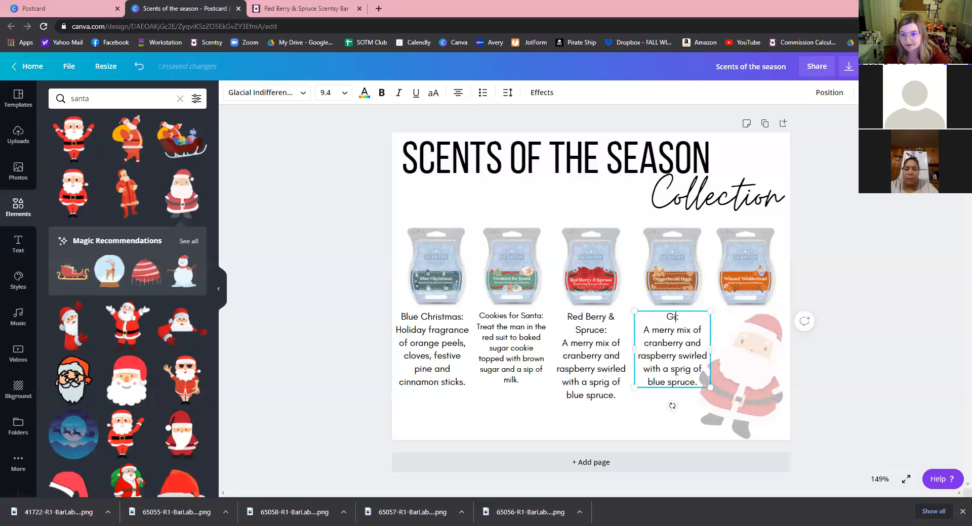
type("nger")
type("bread J")
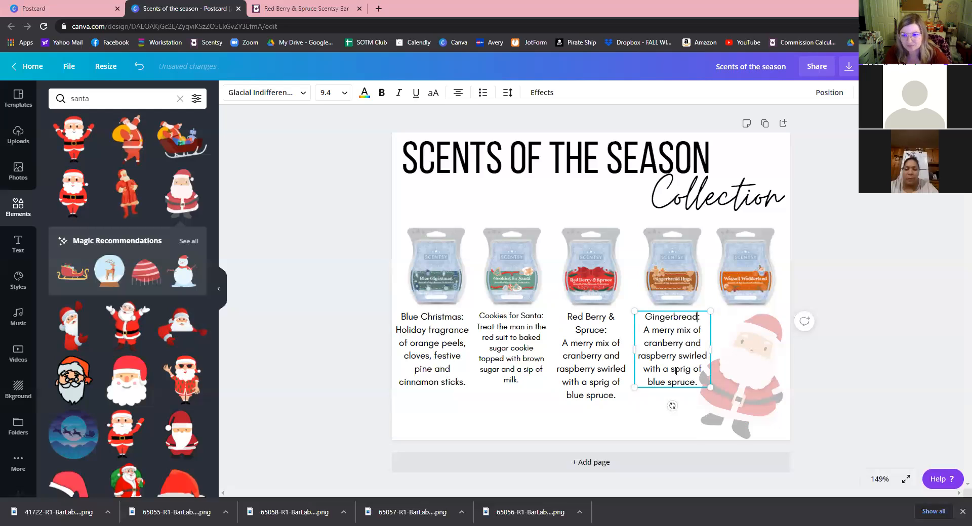
key("BackSpace")
type("Hugs")
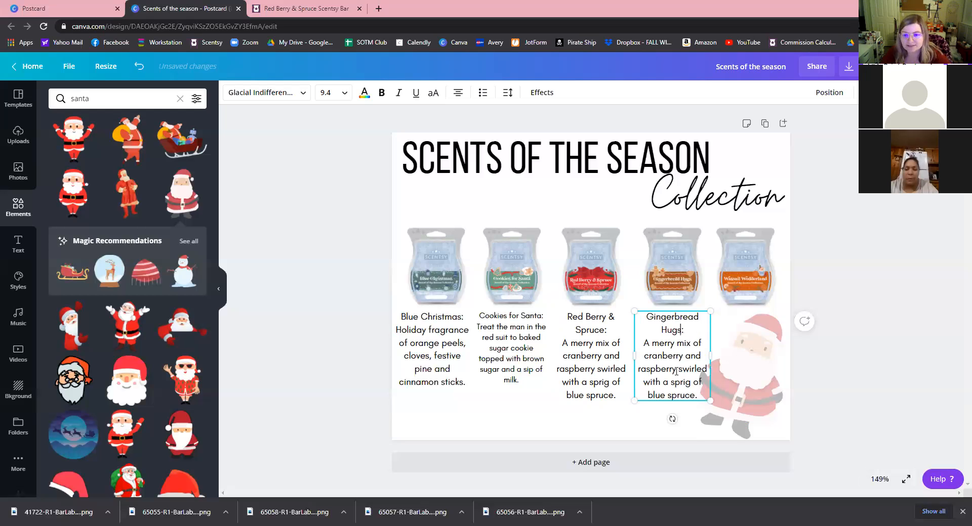
Copy the Gingerbread Hugs description from its product page and select the caption's old text.
key("ctrl+Tab")
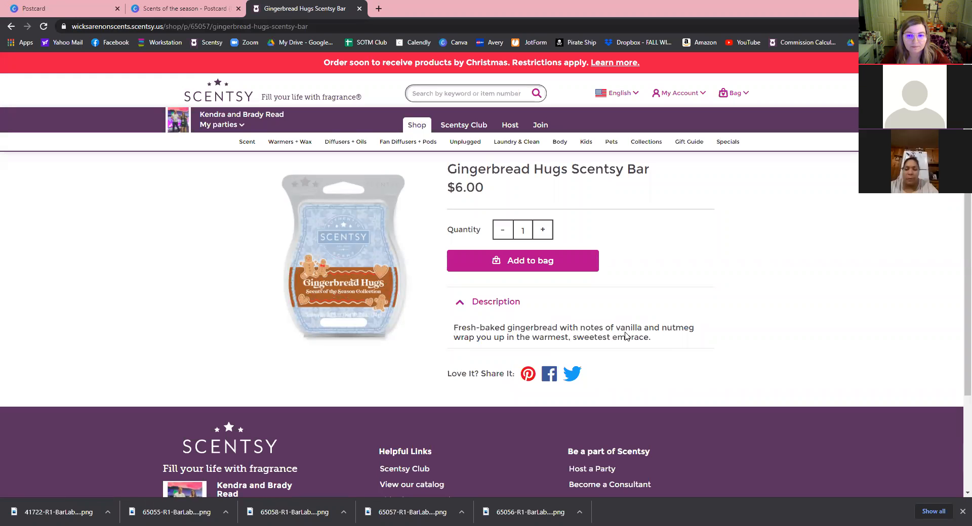
triple_click(651, 345)
key("ctrl+c")
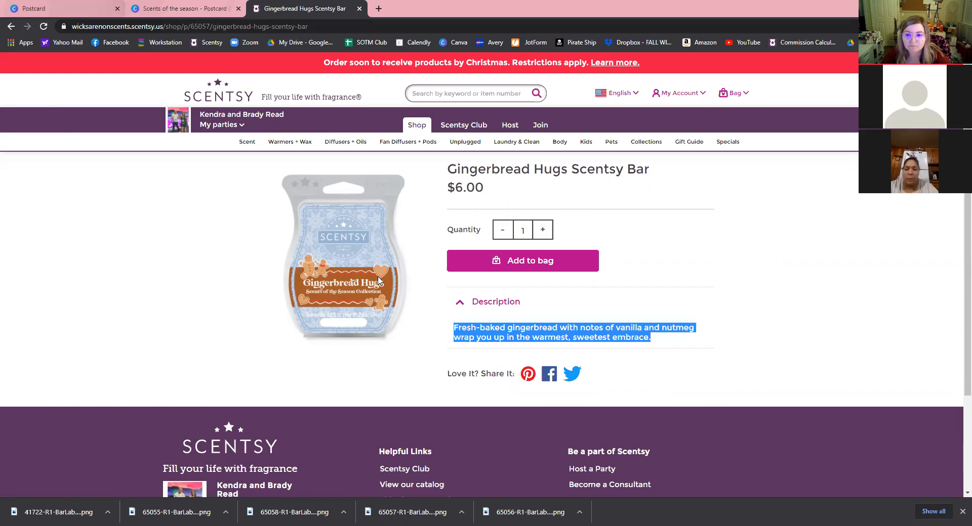
left_click(144, 14)
triple_click(661, 369)
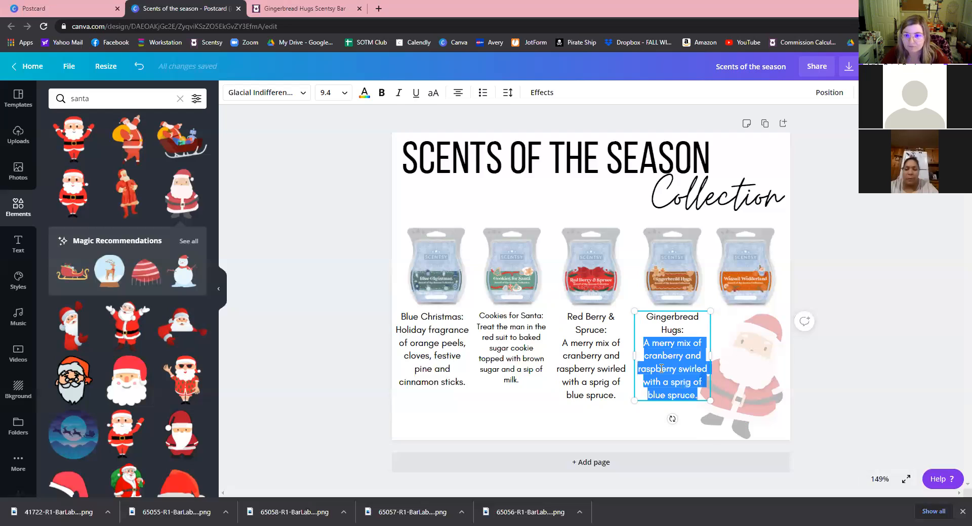
Paste the Gingerbread Hugs description, then duplicate the box under the fifth bar as 'Wassail Wonderland'.
key("ctrl+v")
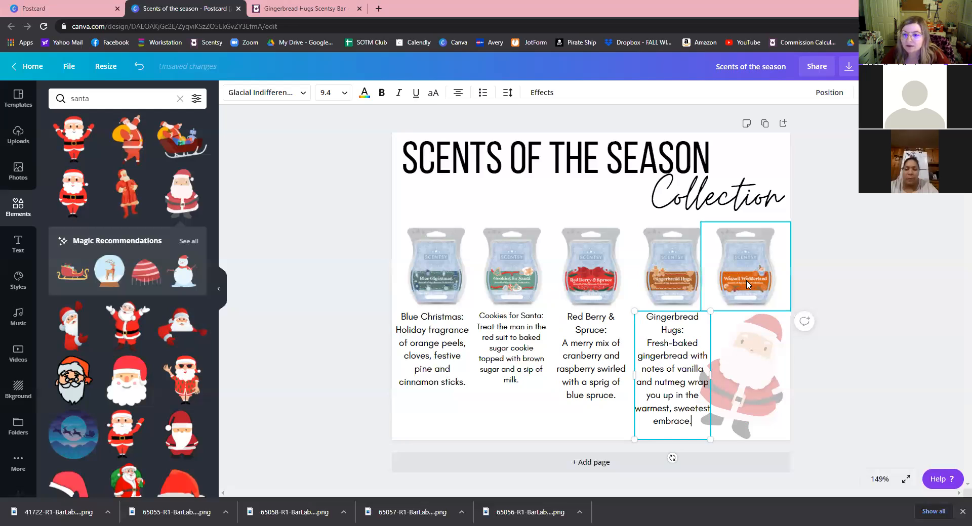
key("ctrl+d")
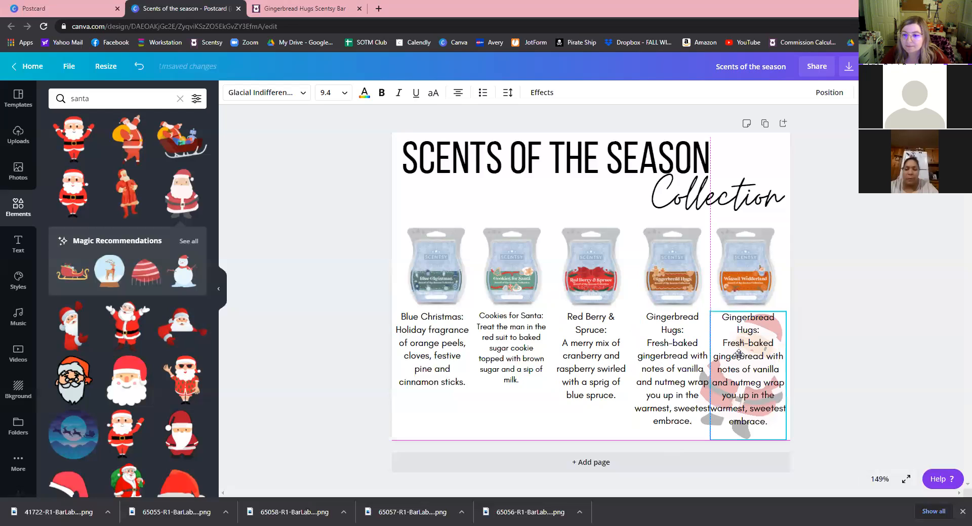
left_click_drag(739, 355, 727, 316)
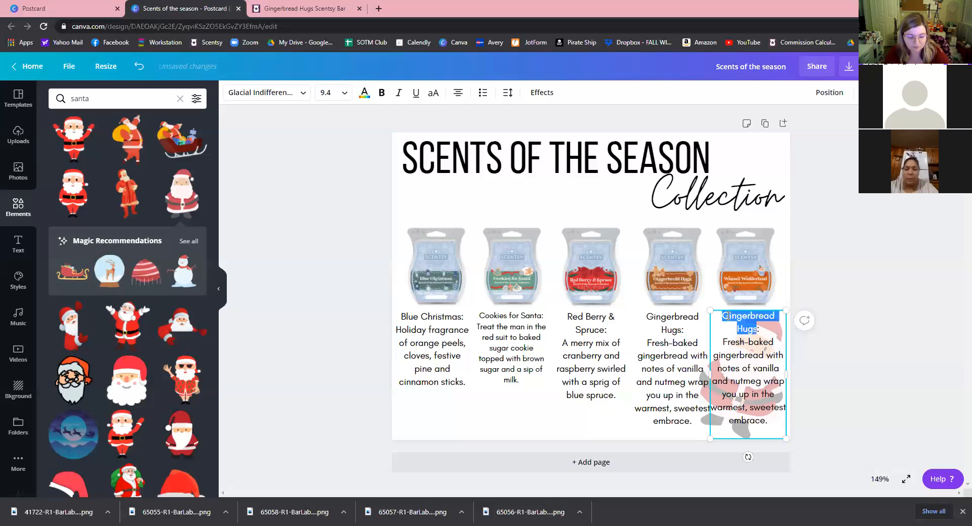
type("Wassail")
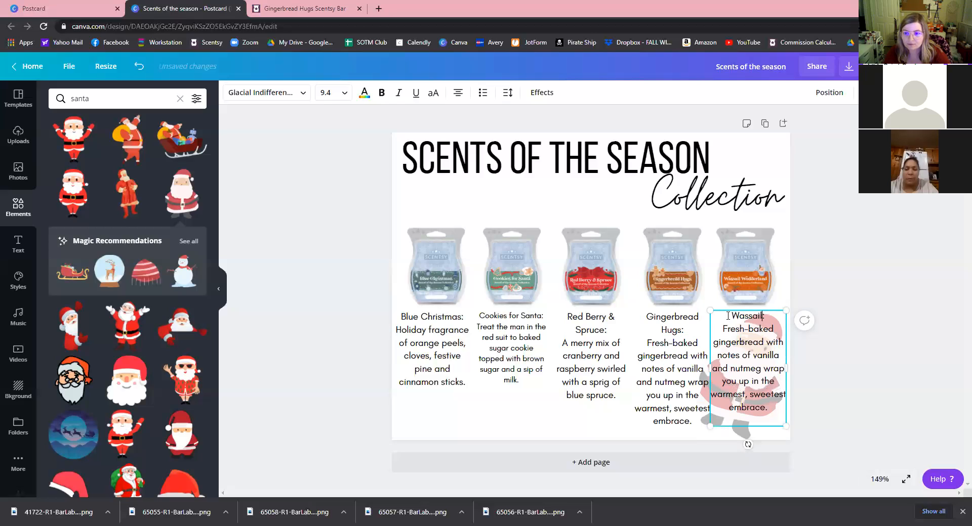
type(" Wonder")
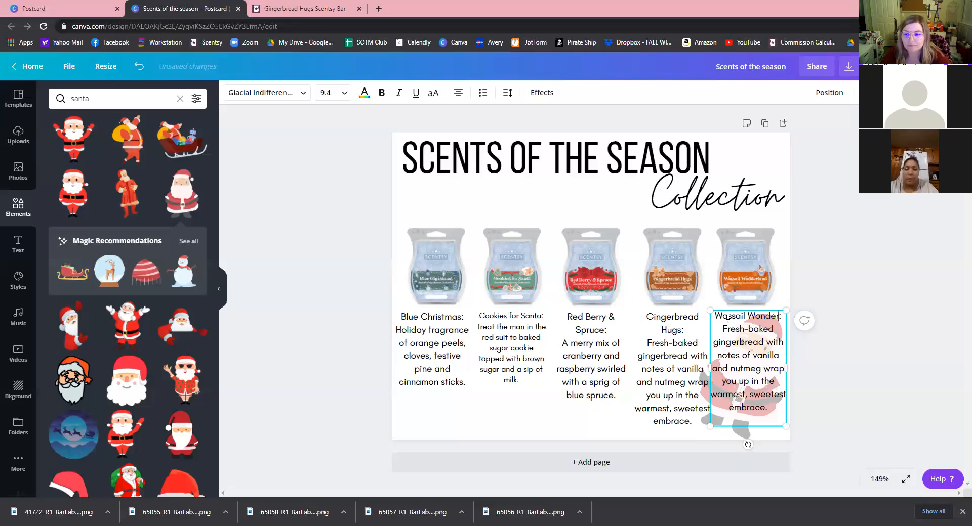
type("land")
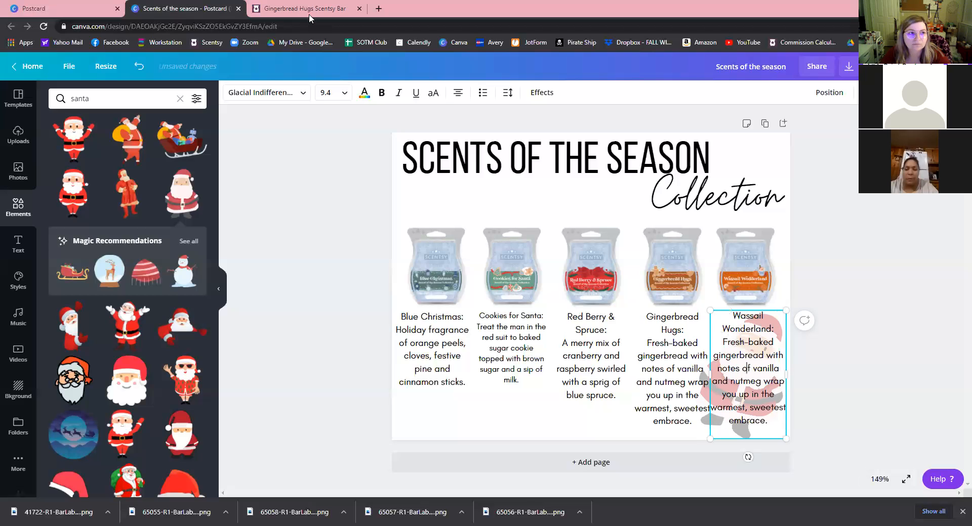
key("ctrl+Tab")
left_click(11, 26)
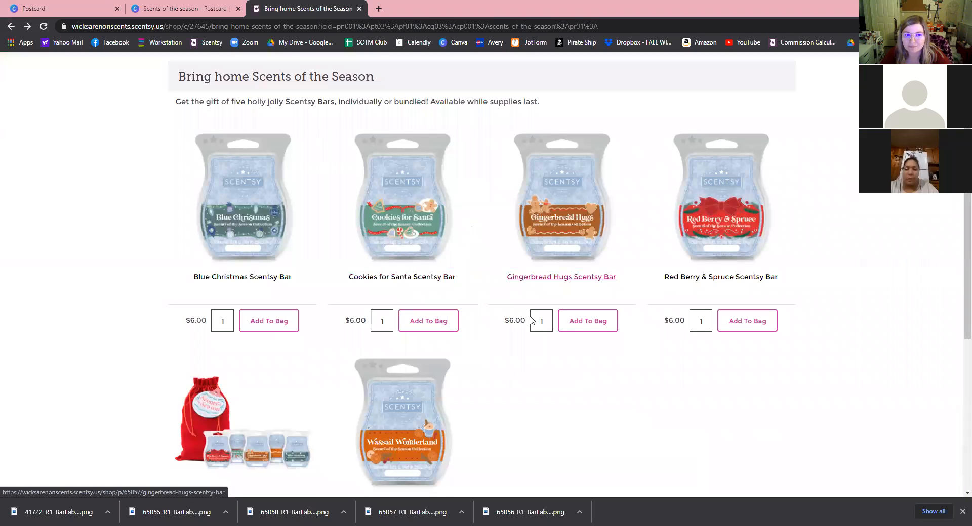
Copy the description from the Wassail Wonderland Scentsy Bar product page and return to the Canva postcard.
scroll(184, 152, "down", 1)
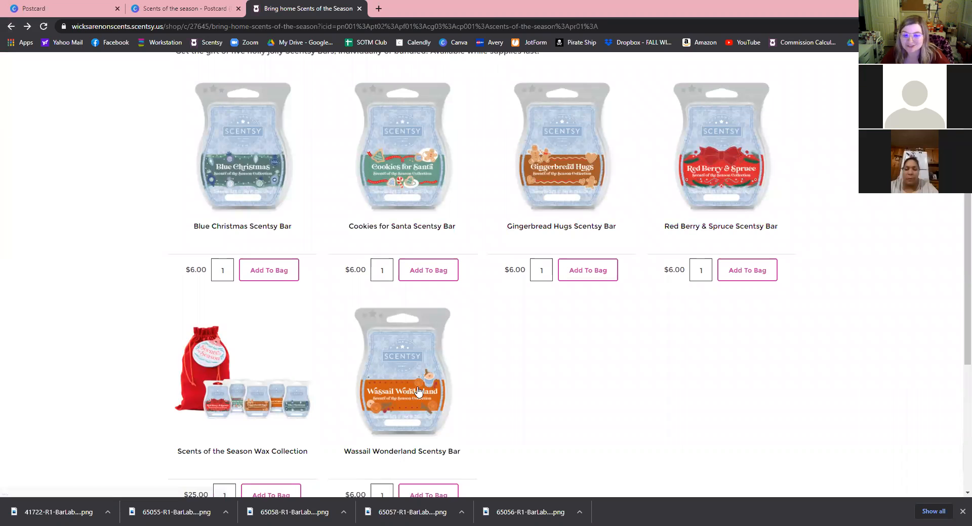
left_click(478, 354)
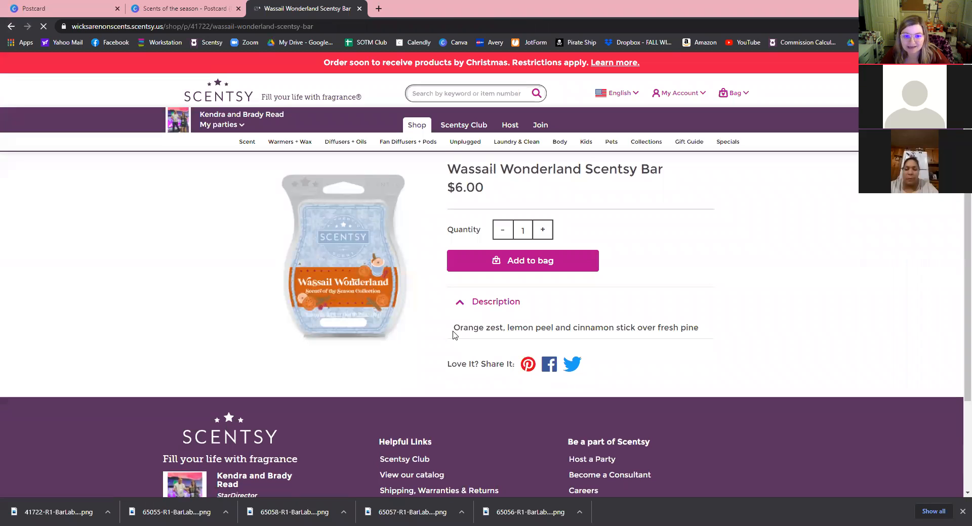
left_click_drag(453, 331, 678, 334)
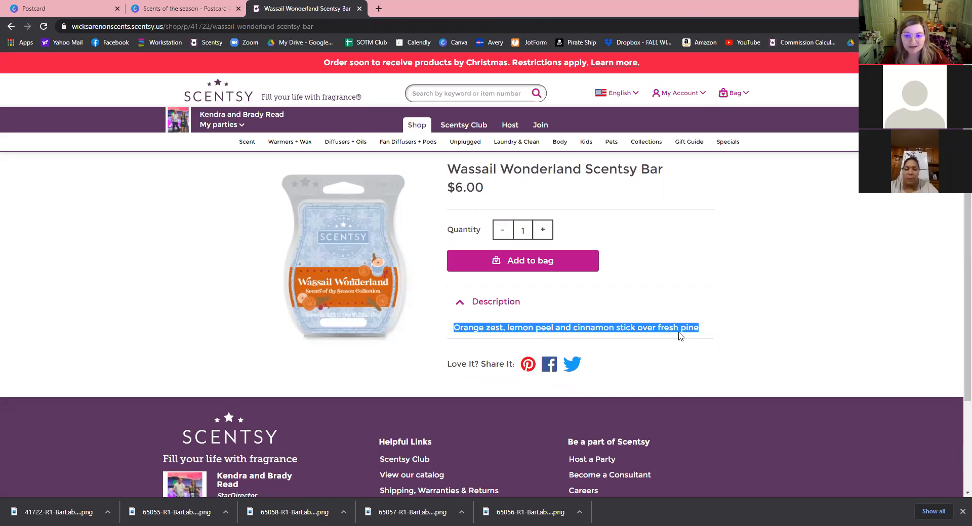
right_click(678, 333)
left_click(697, 341)
left_click(156, 8)
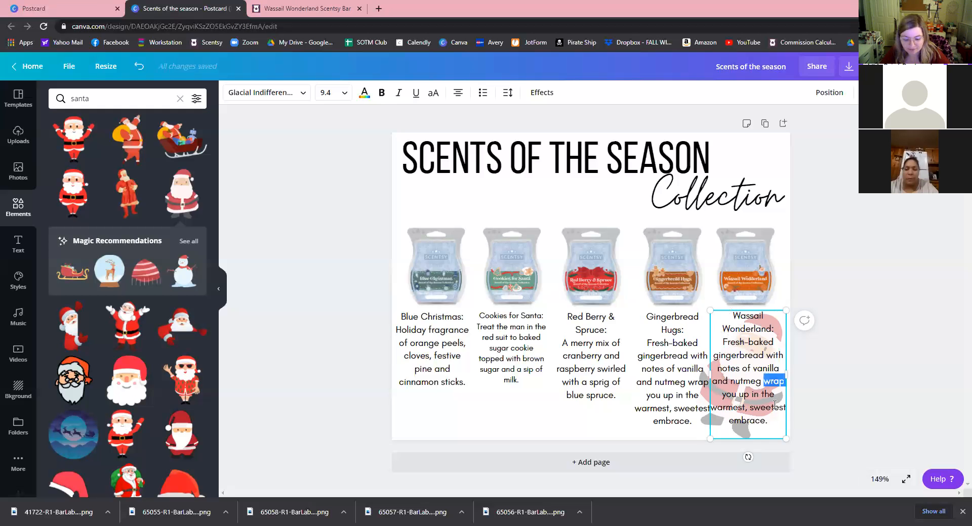
Paste the Wassail Wonderland description into the fifth caption and narrow it; lift out the Gingerbread Hugs bar.
triple_click(775, 405)
key("ctrl+v")
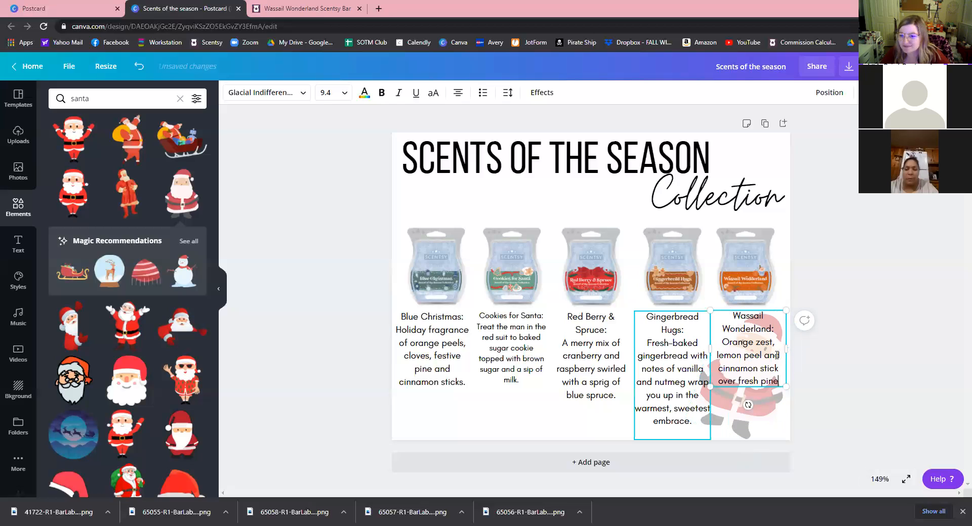
left_click_drag(783, 349, 769, 348)
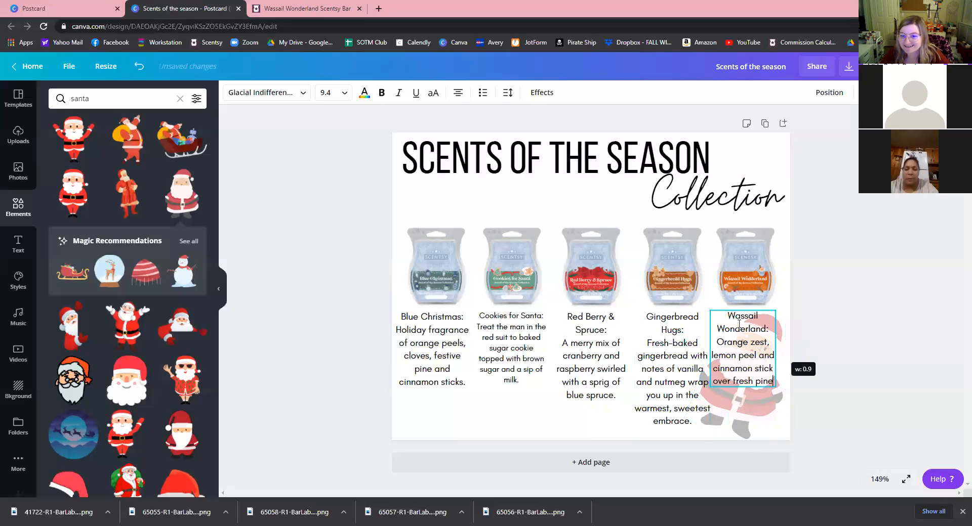
left_click_drag(742, 309, 746, 309)
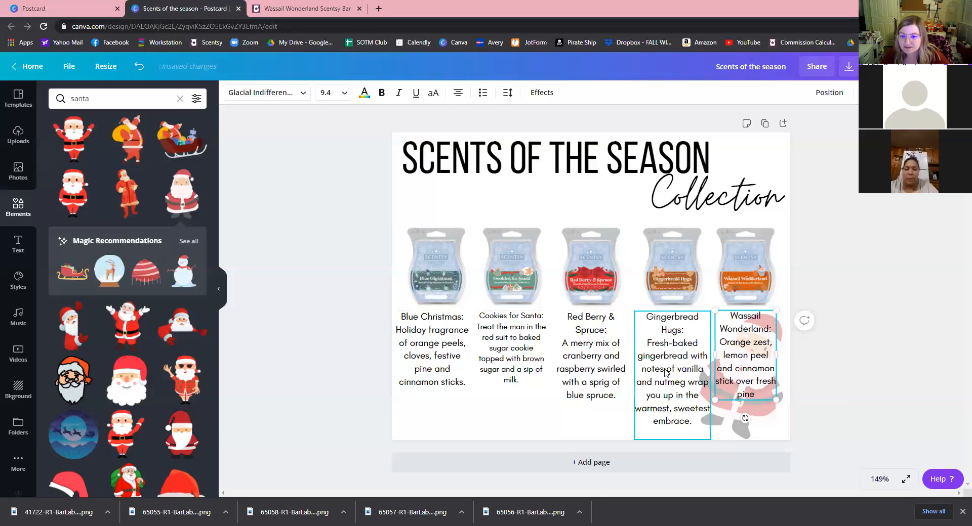
left_click(706, 392)
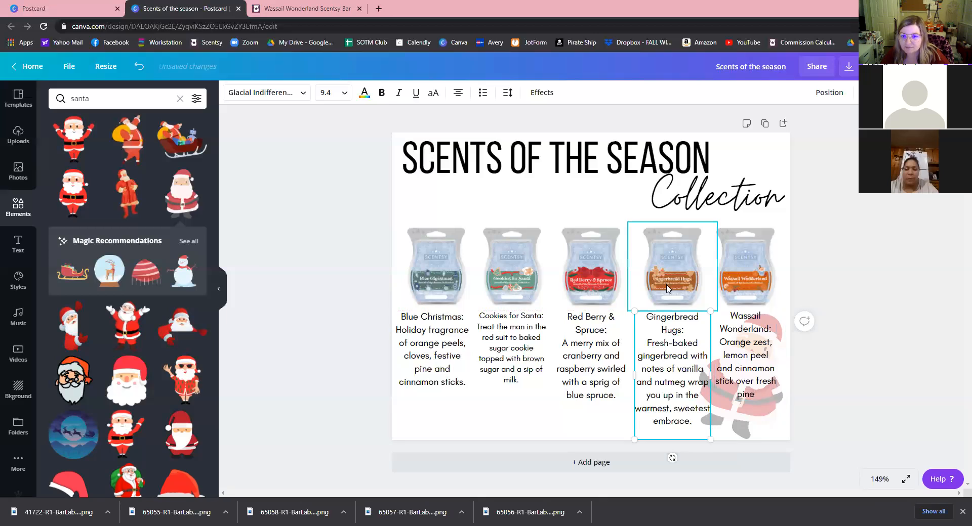
left_click_drag(654, 288, 580, 250)
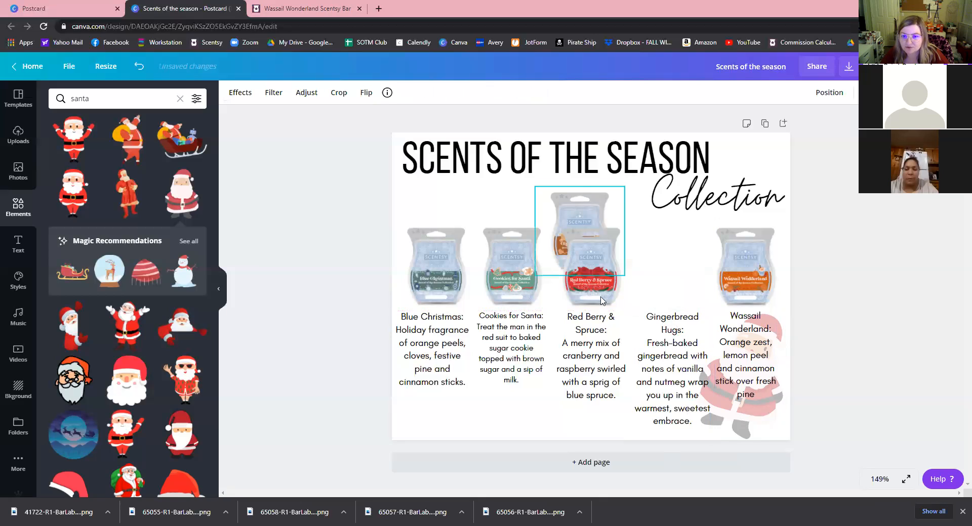
Move the Red Berry & Spruce bar to the fourth slot and Gingerbread Hugs to the third.
left_click_drag(622, 296, 661, 297)
left_click_drag(671, 295, 676, 297)
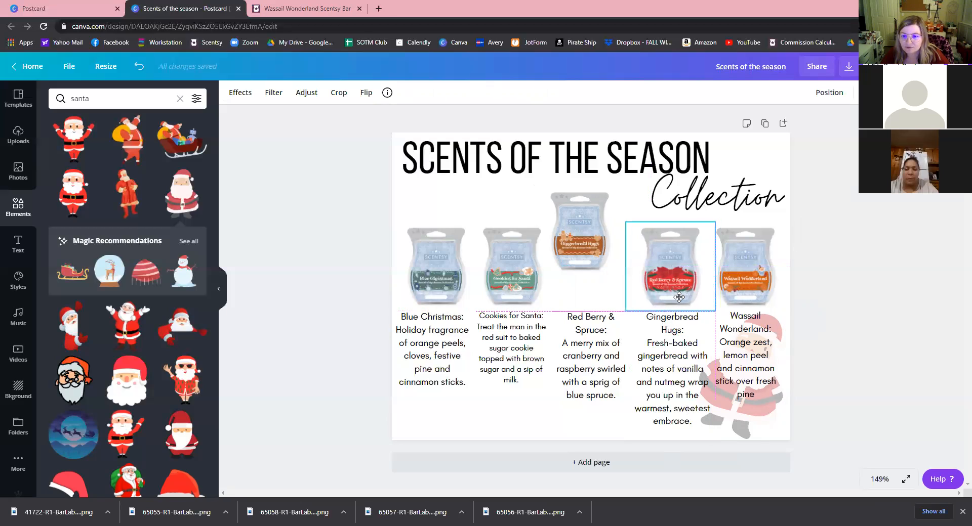
left_click_drag(573, 248, 580, 274)
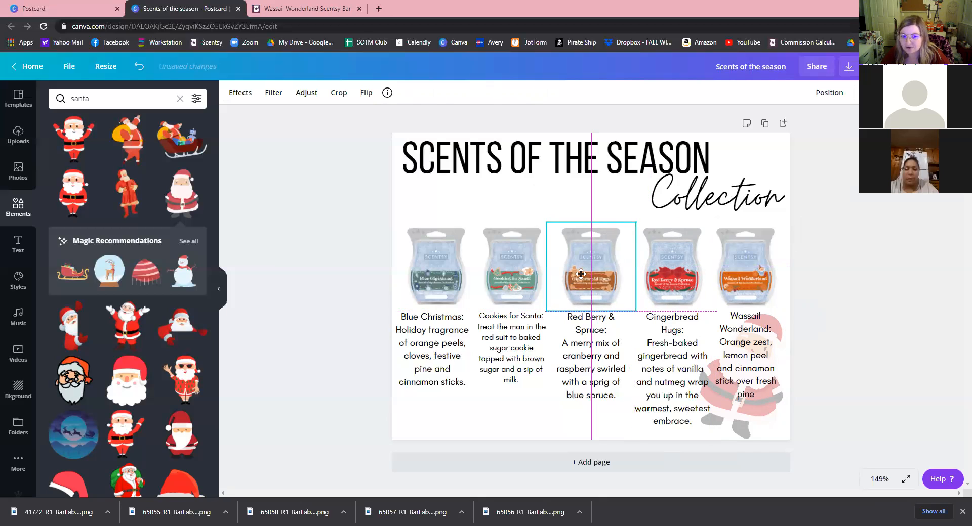
left_click_drag(580, 274, 581, 274)
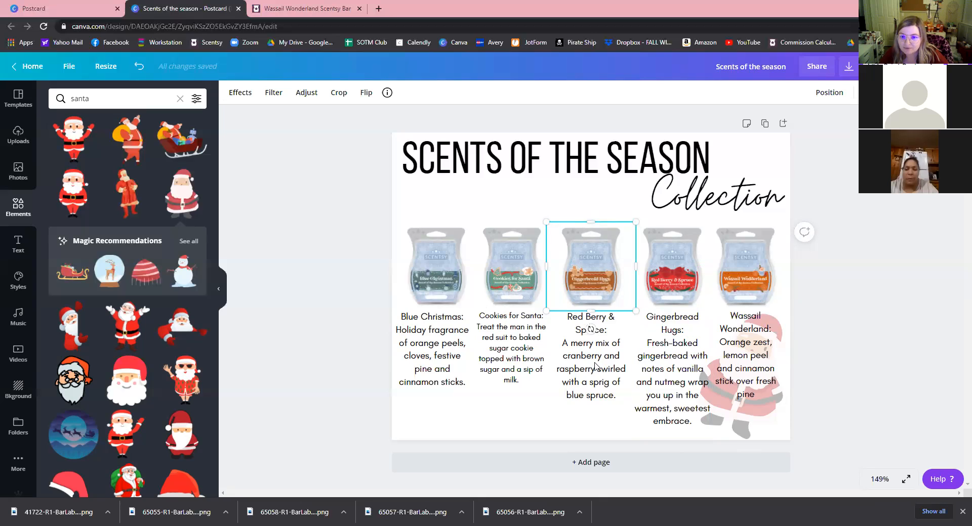
Move the Gingerbread Hugs and Red Berry & Spruce descriptions under their matching bars.
left_click(562, 383)
left_click_drag(663, 363, 584, 353)
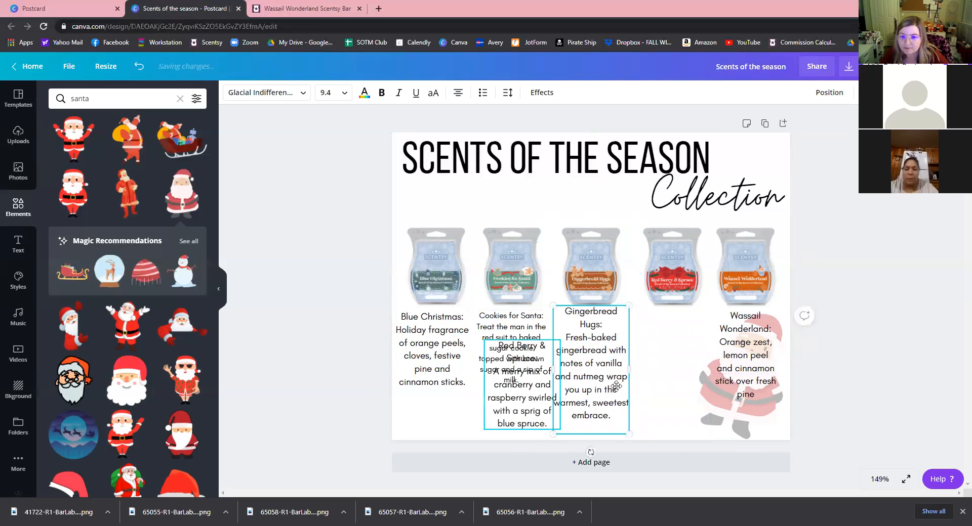
left_click_drag(672, 371, 663, 367)
left_click_drag(680, 413, 680, 413)
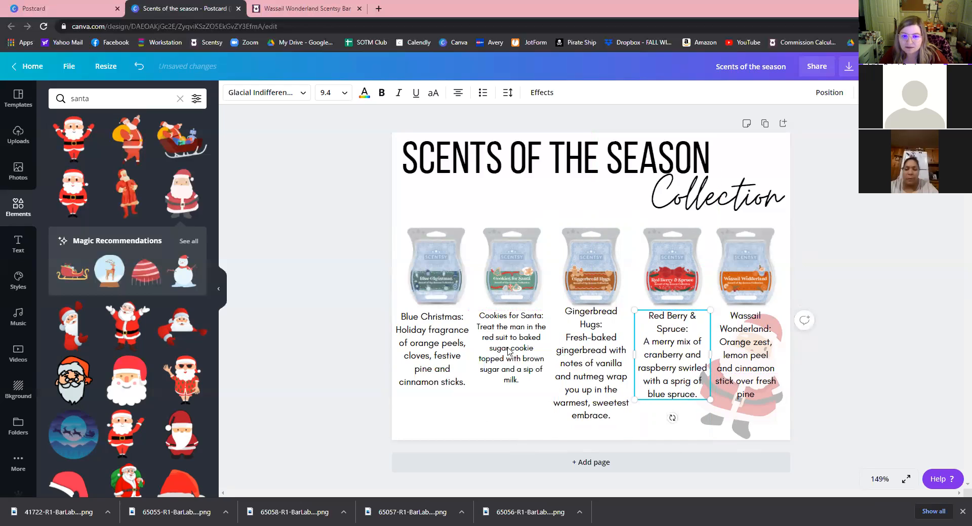
left_click(539, 381)
Narrow the Blue Christmas description box and nudge it into alignment.
left_click(468, 347)
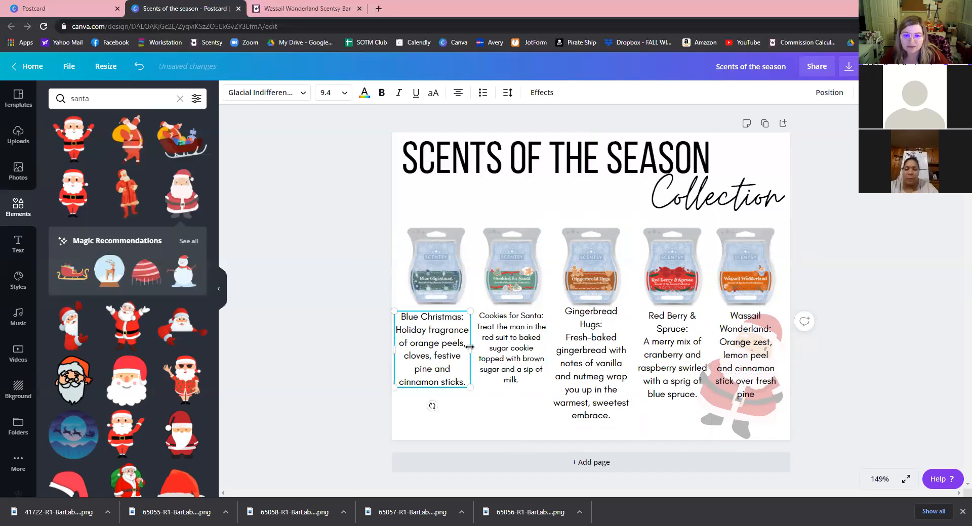
left_click_drag(459, 346, 449, 346)
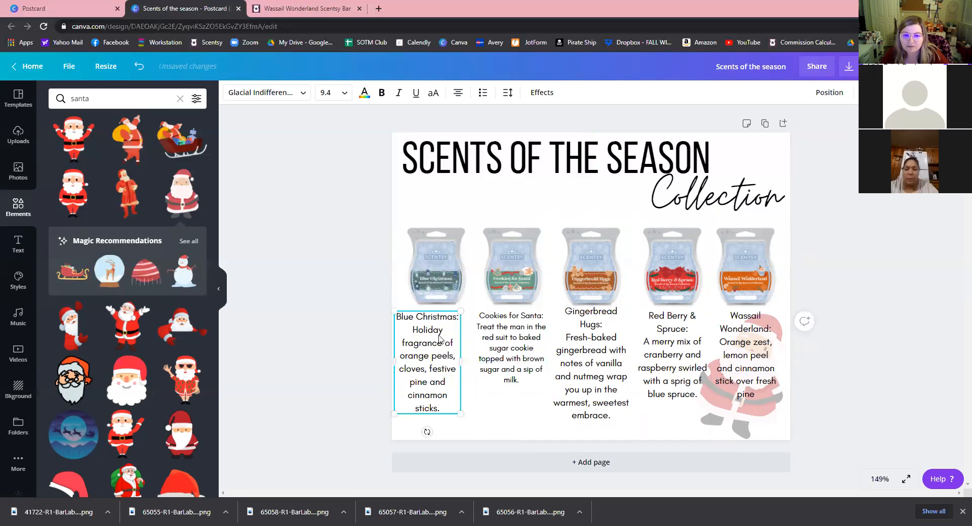
left_click_drag(443, 332, 444, 333)
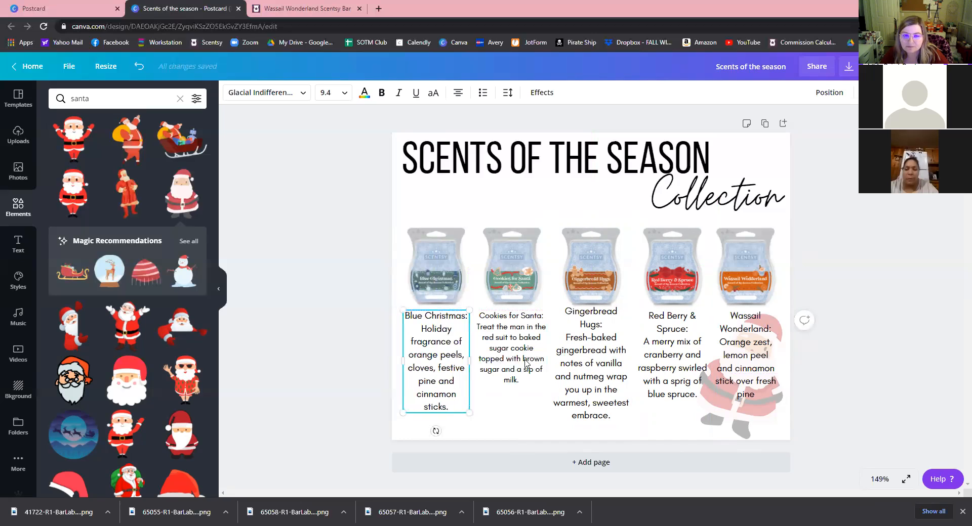
Set the Cookies for Santa description to font size 9.4, matching Blue Christmas.
left_click(511, 348)
left_click(345, 93)
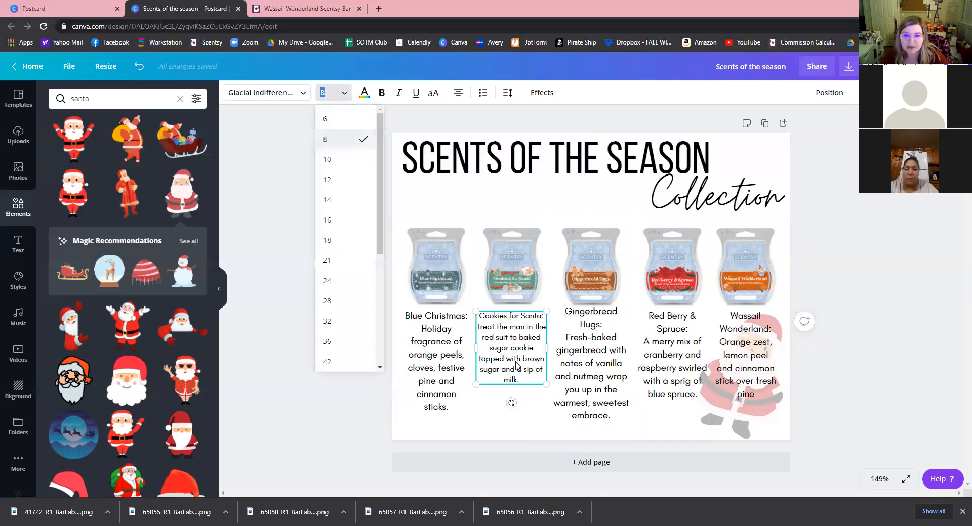
left_click(443, 368)
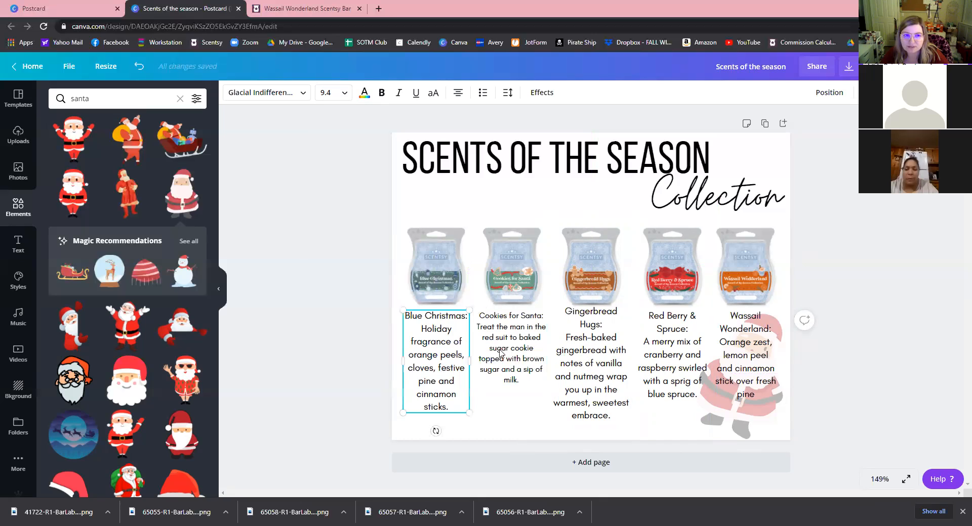
left_click(510, 348)
left_click(331, 96)
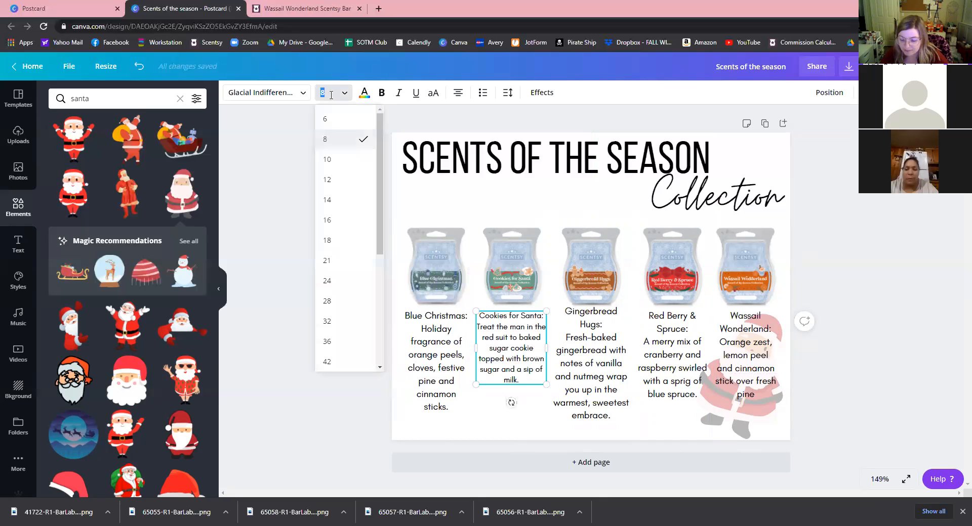
type("9.4")
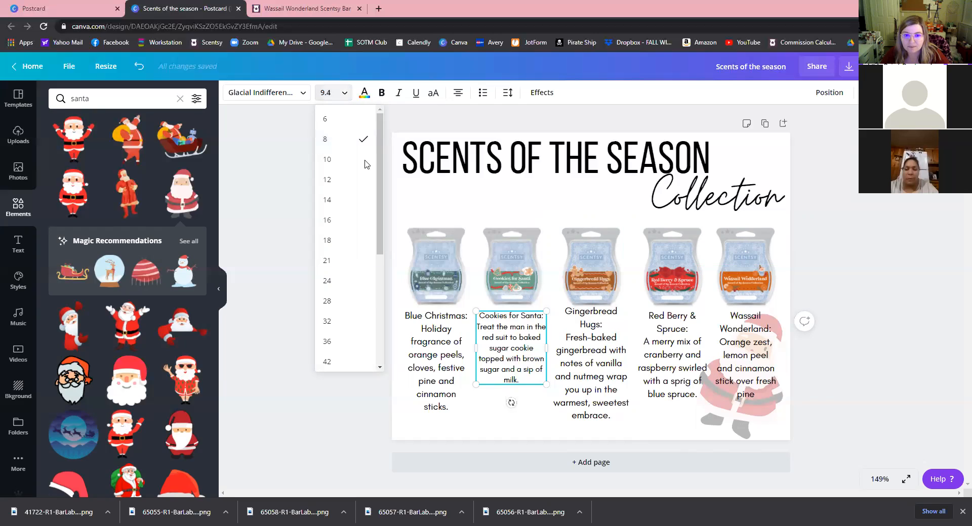
left_click(512, 345)
Narrow and line up the Cookies for Santa, Gingerbread Hugs, Red Berry & Spruce and Wassail descriptions.
left_click(545, 366)
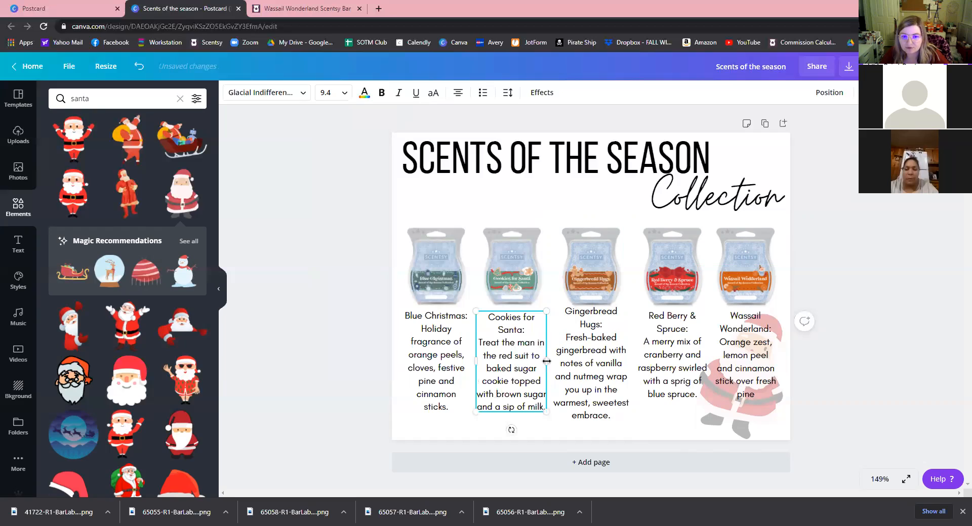
left_click_drag(542, 361, 537, 361)
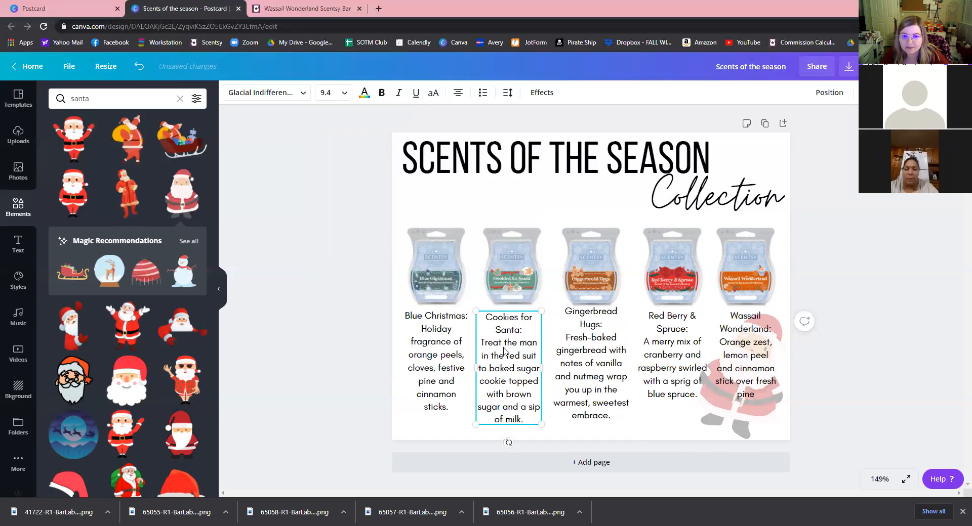
left_click_drag(505, 345, 509, 345)
left_click(627, 370)
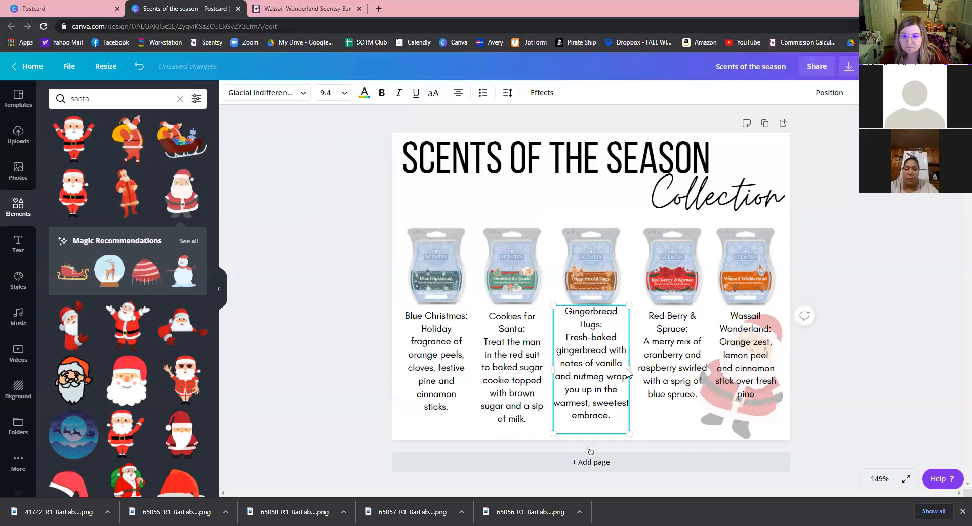
left_click_drag(597, 372, 590, 373)
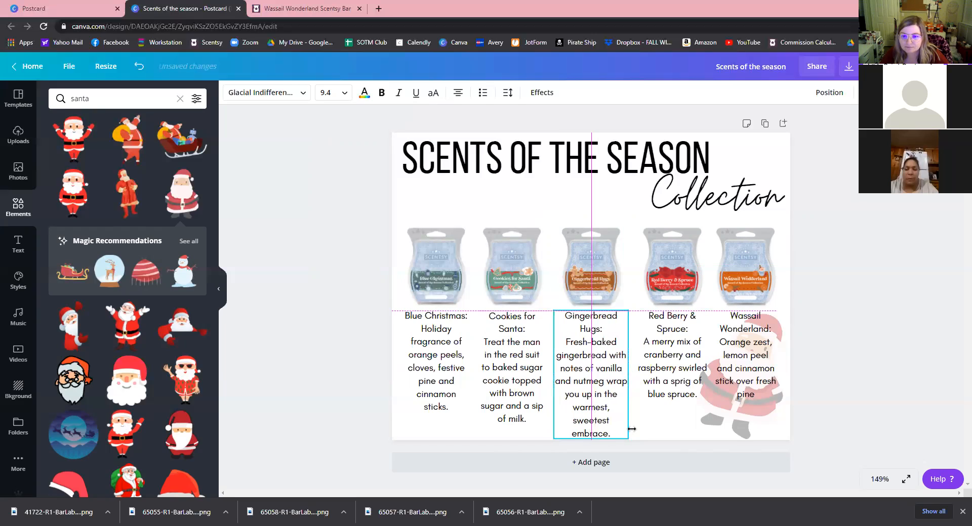
left_click(686, 364)
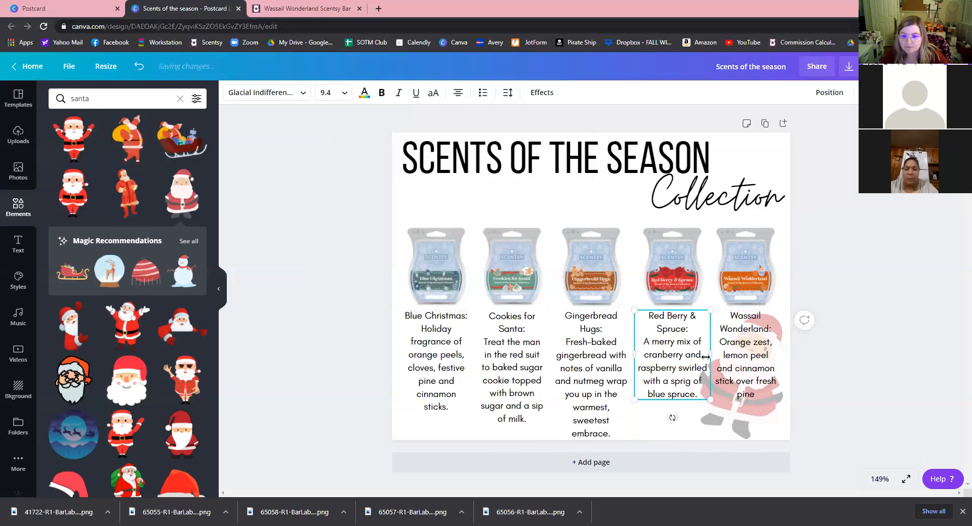
left_click_drag(706, 357, 745, 349)
left_click(738, 368)
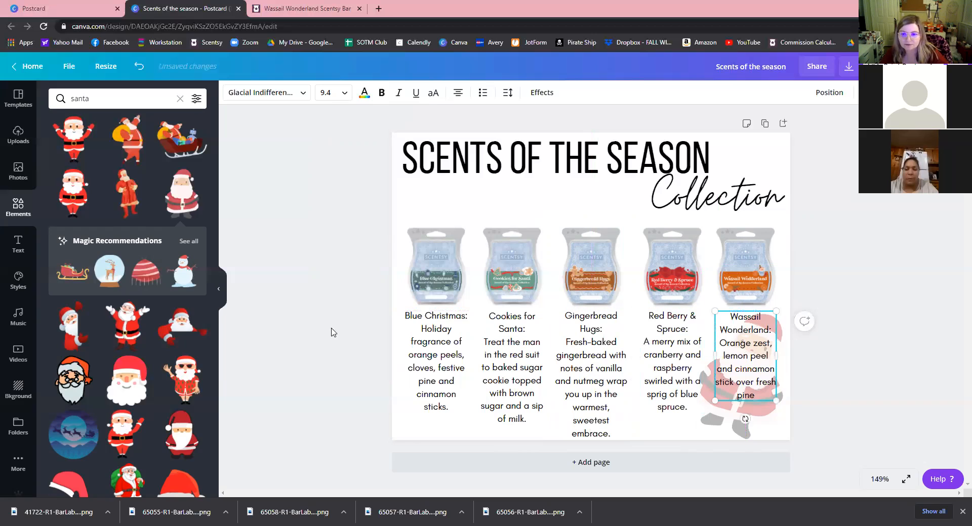
left_click(413, 445)
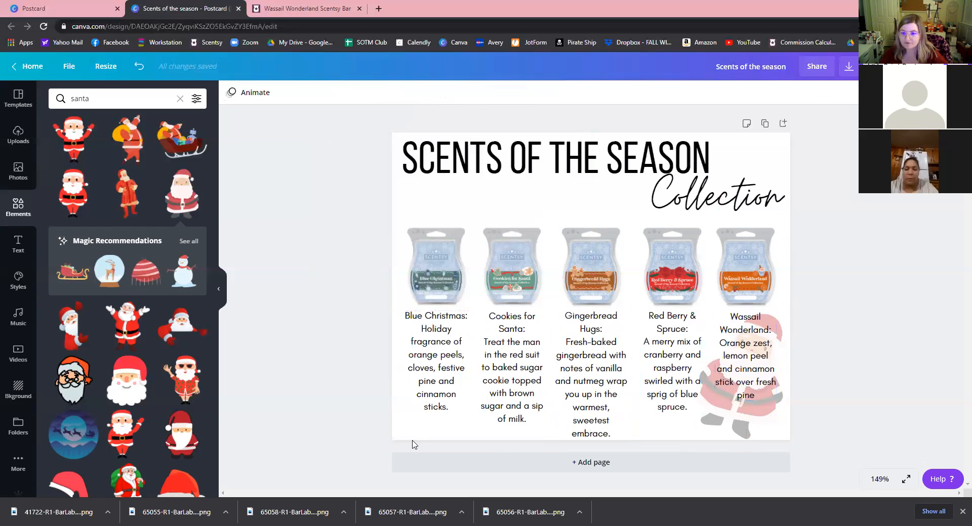
Delete the tilted Santa graphic behind the Wassail Wonderland caption.
left_click(754, 428)
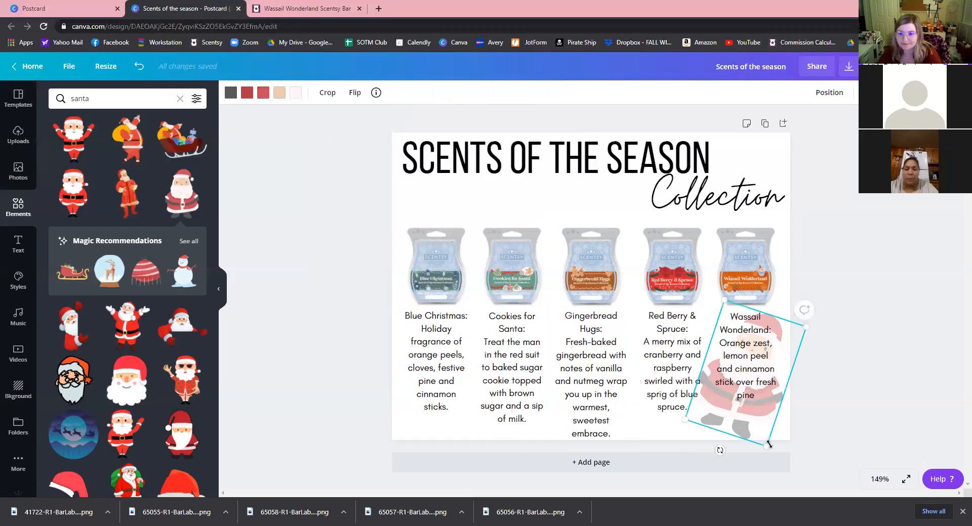
key("Delete")
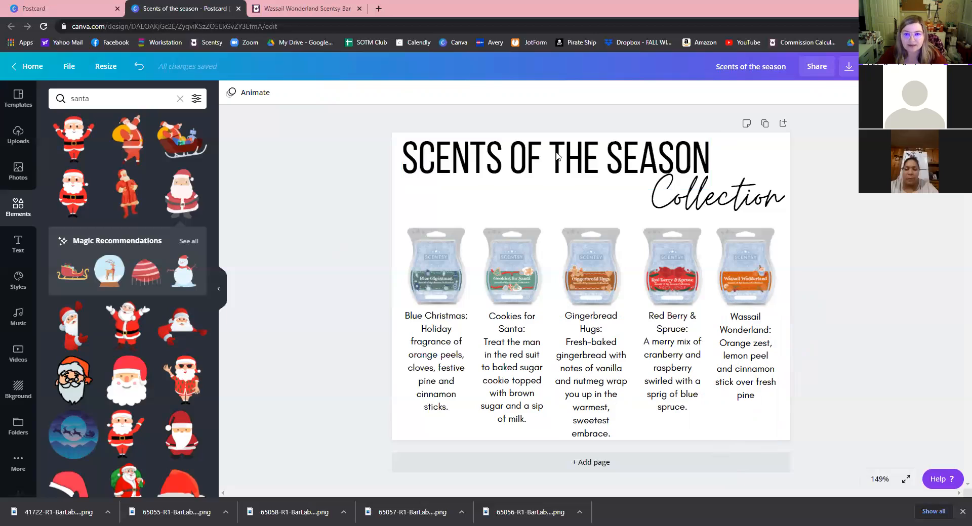
left_click(536, 187)
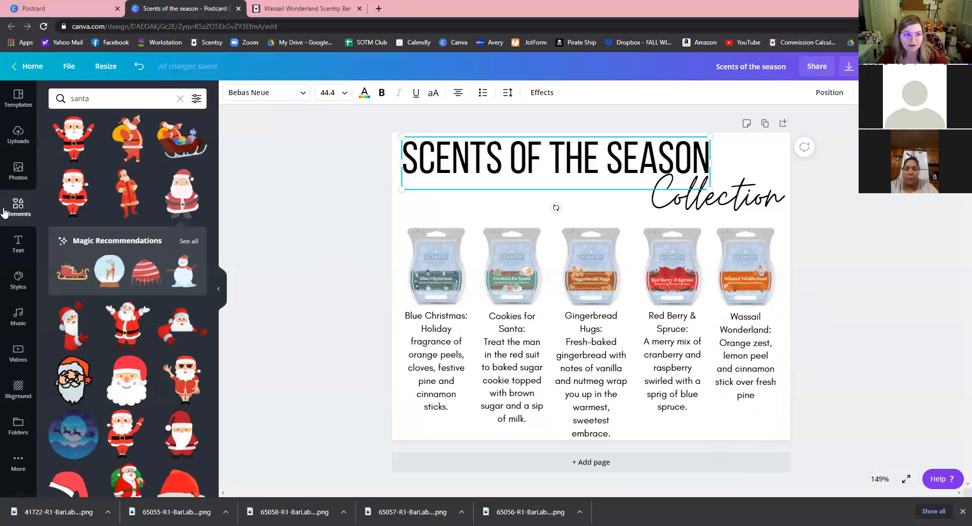
Try the Aloja, Benedict and Buffalo fonts on the title.
left_click(15, 243)
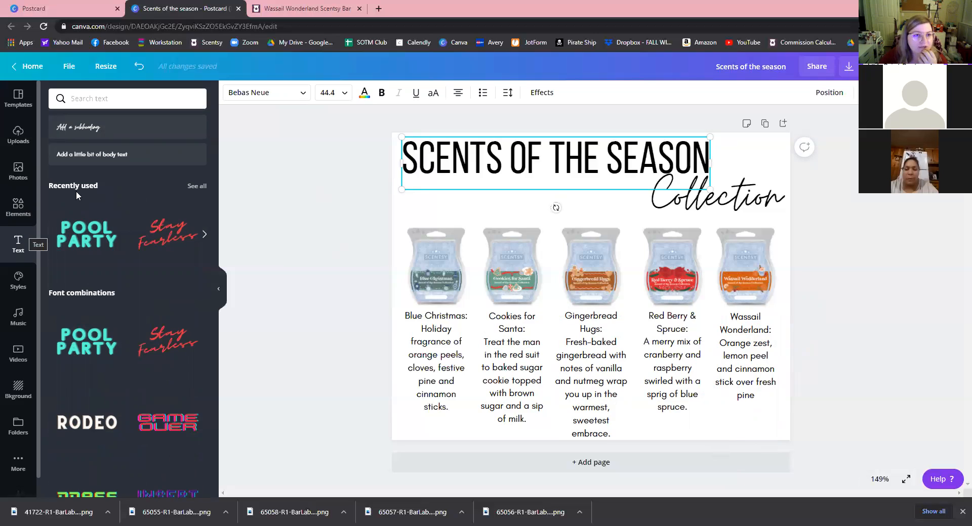
left_click(300, 94)
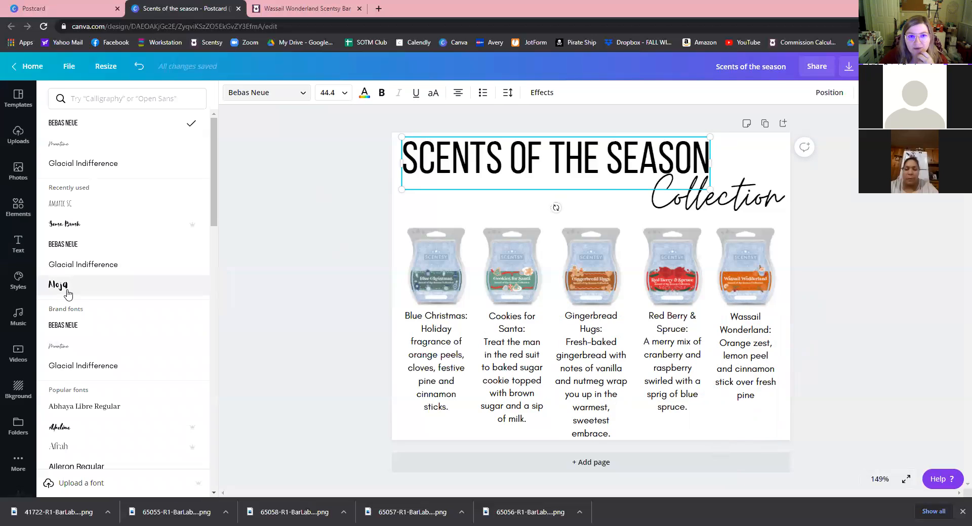
left_click(68, 294)
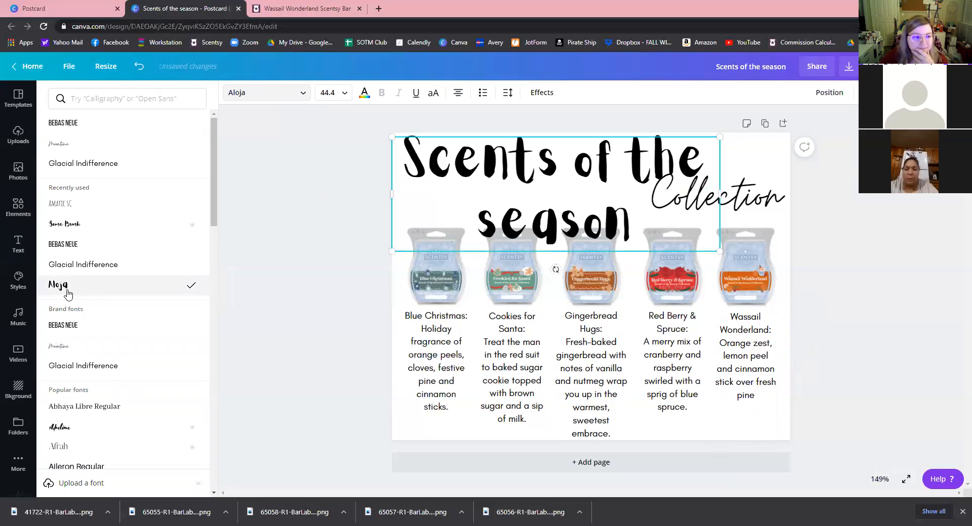
scroll(84, 303, "down", 4)
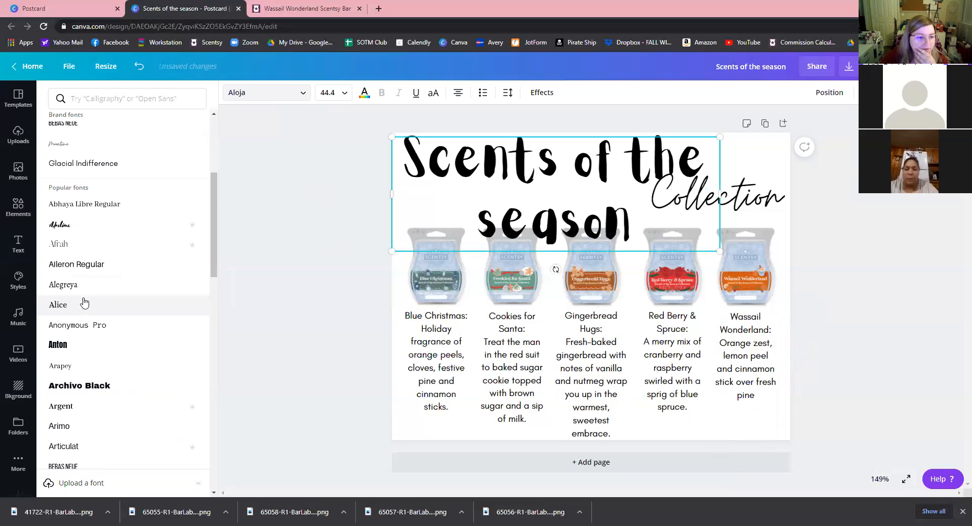
scroll(84, 302, "down", 2)
scroll(83, 308, "down", 2)
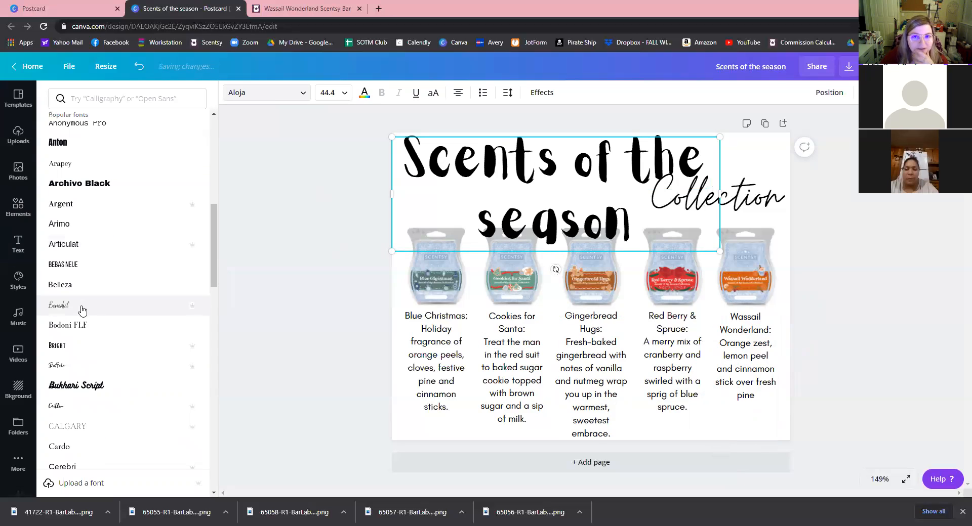
left_click(81, 307)
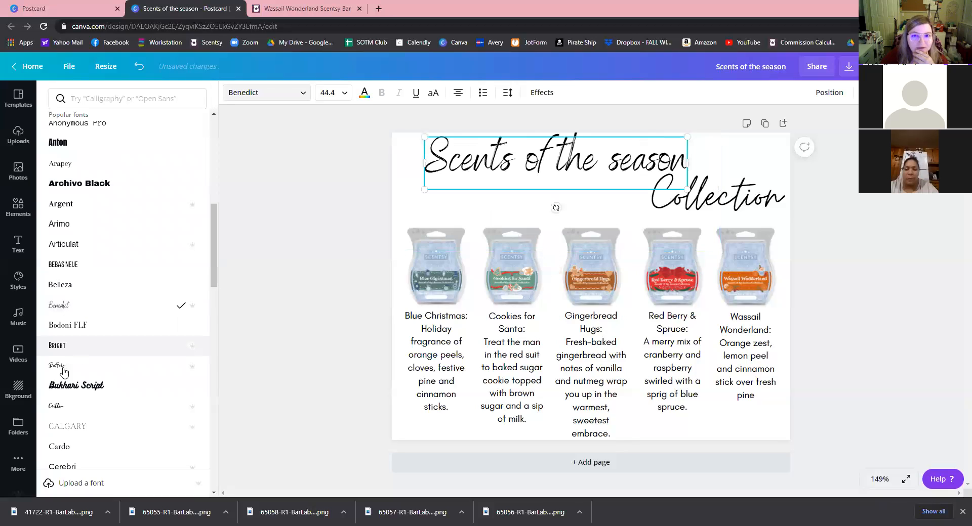
left_click(64, 373)
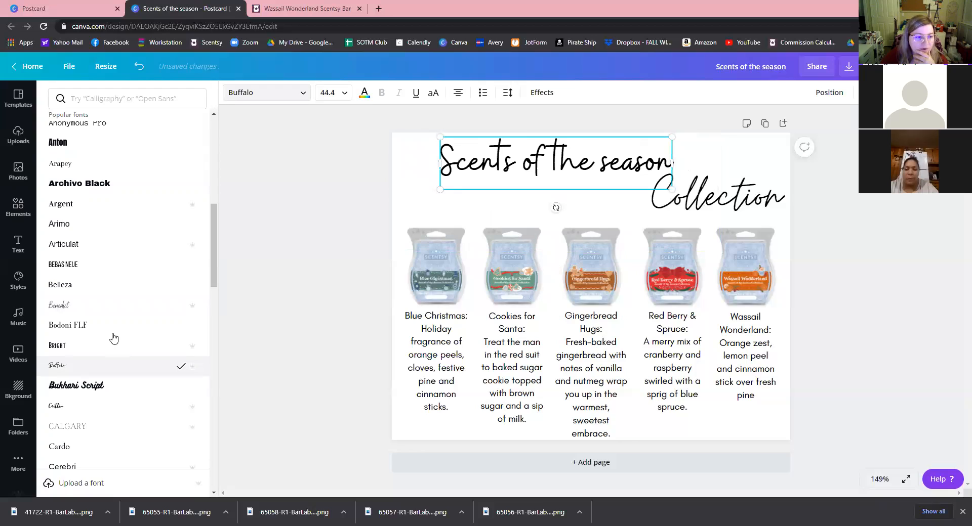
Try Madelyn, then set the title font to Virtual.
scroll(113, 338, "down", 1)
scroll(113, 339, "down", 2)
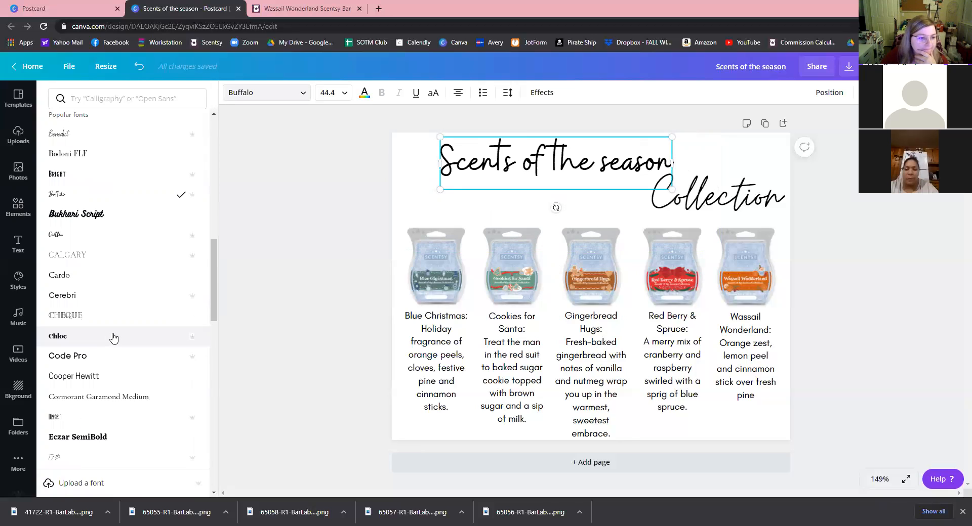
scroll(114, 338, "down", 3)
scroll(111, 331, "down", 2)
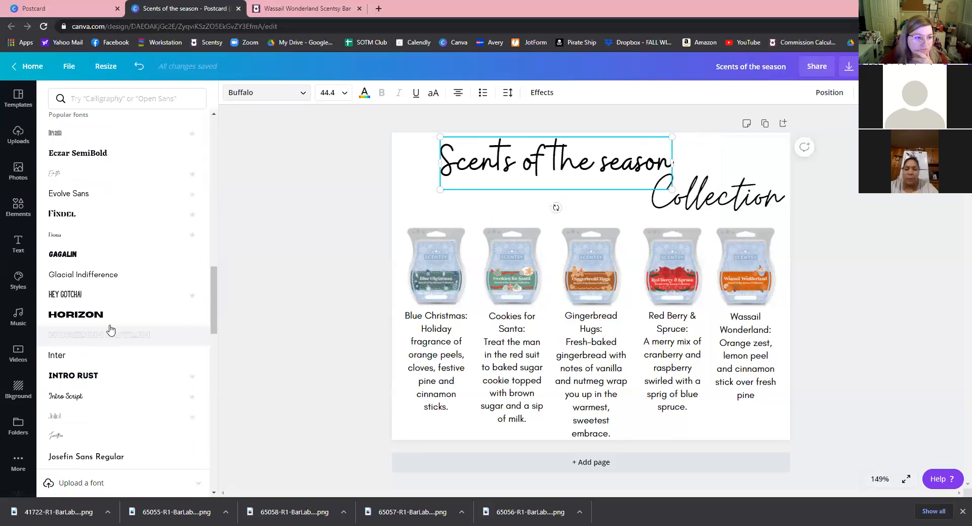
scroll(111, 330, "down", 2)
scroll(111, 330, "down", 1)
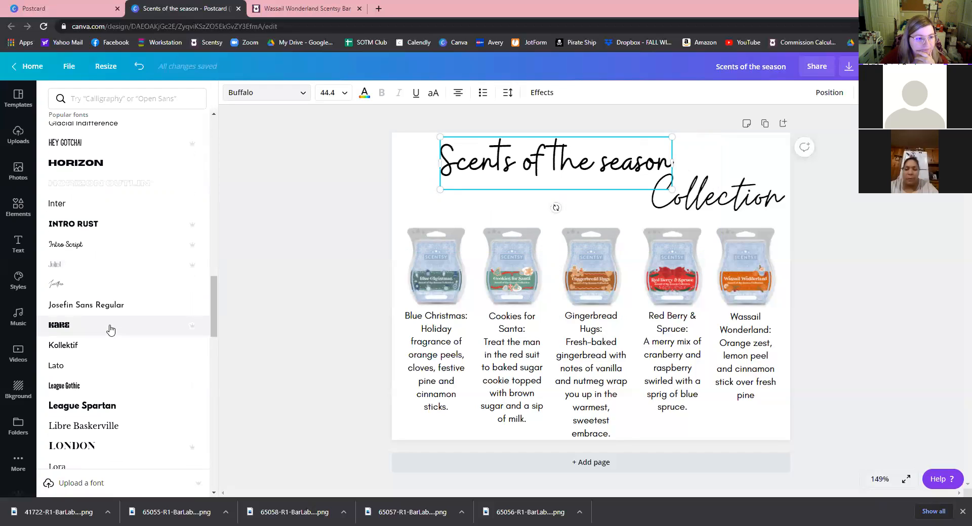
scroll(111, 330, "down", 5)
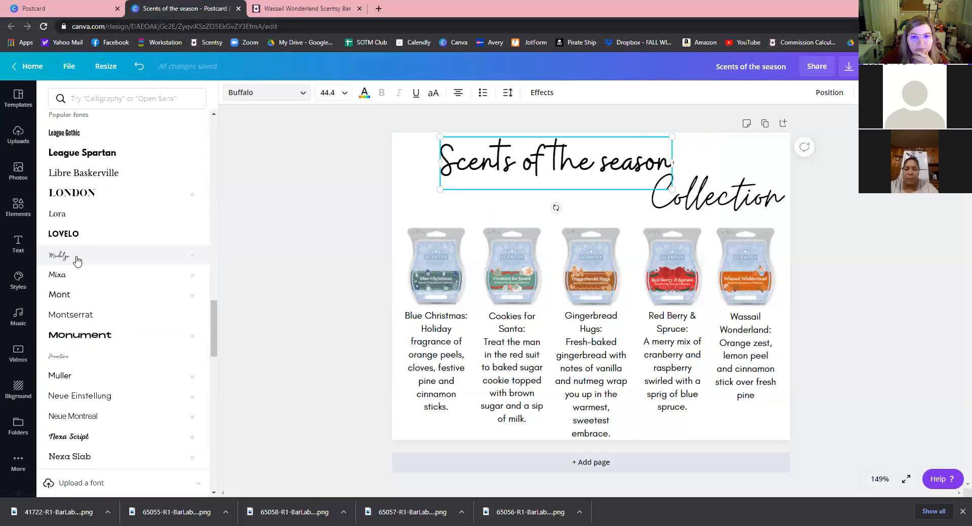
left_click(77, 261)
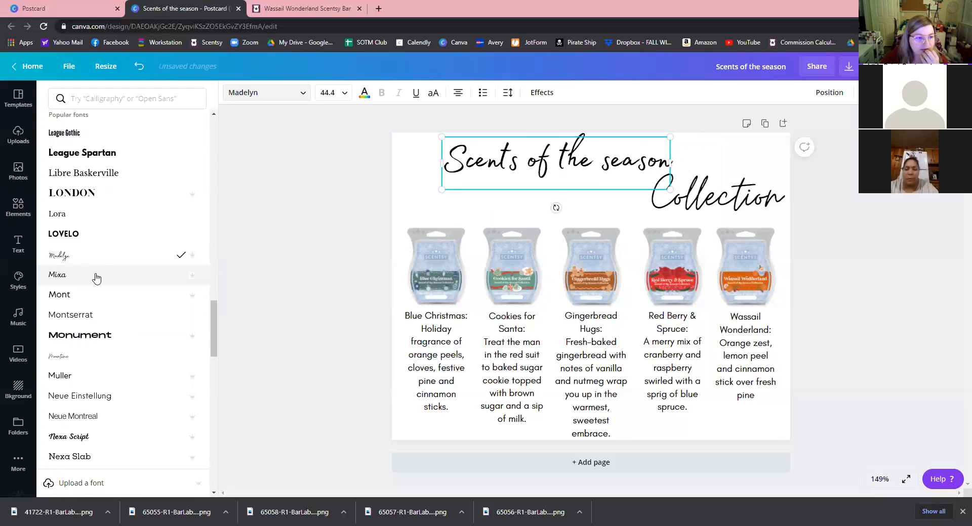
scroll(104, 282, "down", 2)
scroll(103, 280, "down", 1)
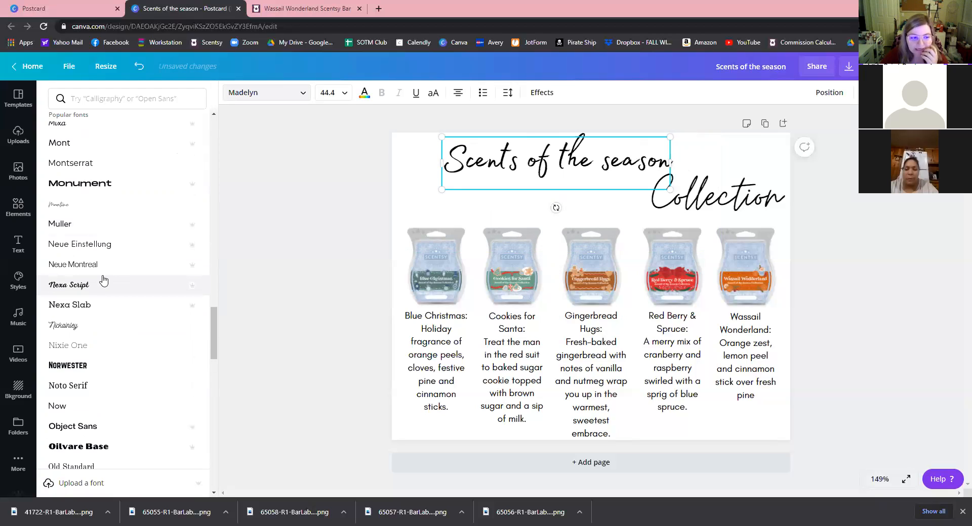
scroll(103, 280, "down", 3)
scroll(109, 270, "down", 2)
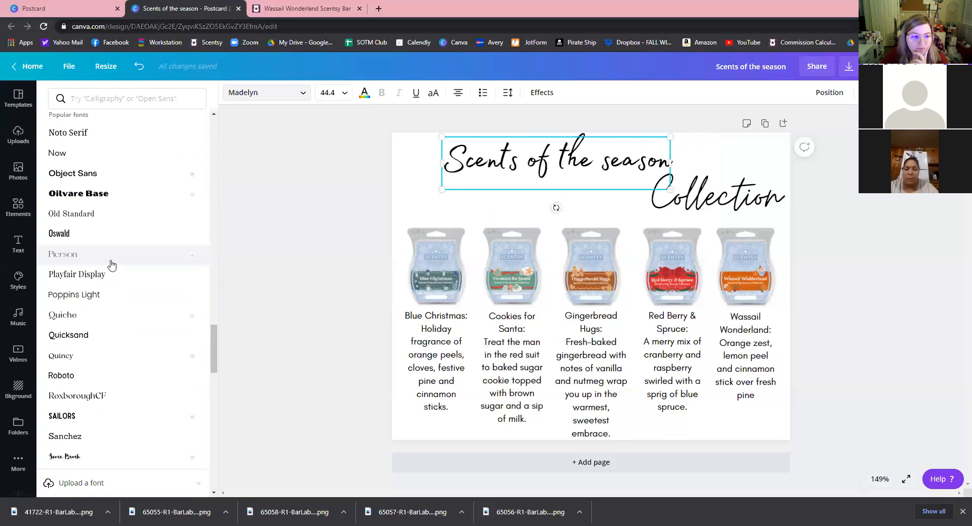
scroll(111, 264, "down", 3)
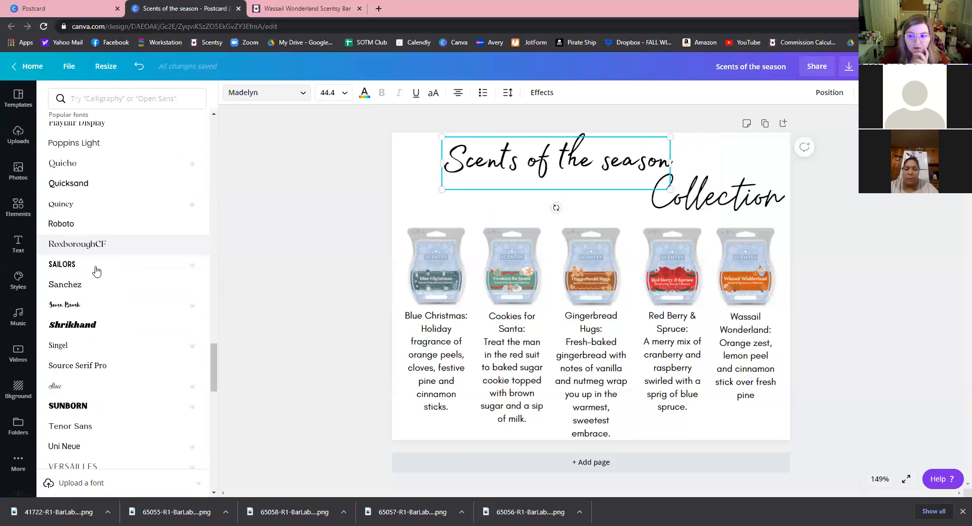
scroll(97, 276, "down", 1)
scroll(89, 299, "down", 1)
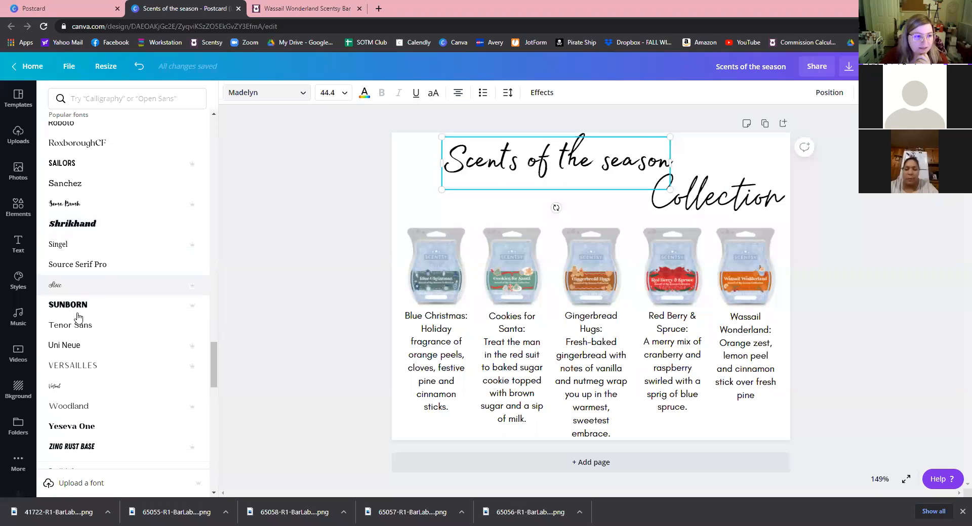
scroll(81, 344, "down", 1)
left_click(86, 346)
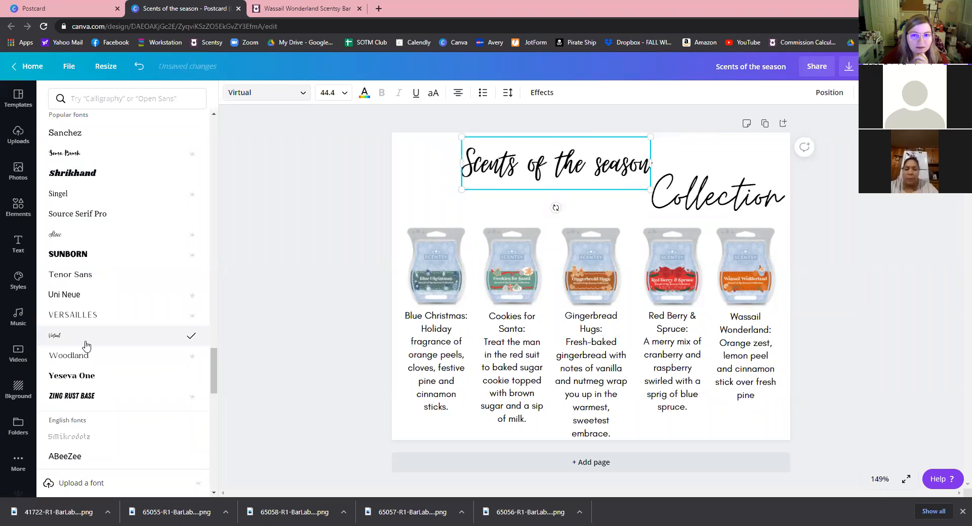
Enlarge the title and Collection, tilt the title -5°, and place Collection at the right.
left_click_drag(652, 191, 746, 213)
left_click_drag(555, 153, 506, 147)
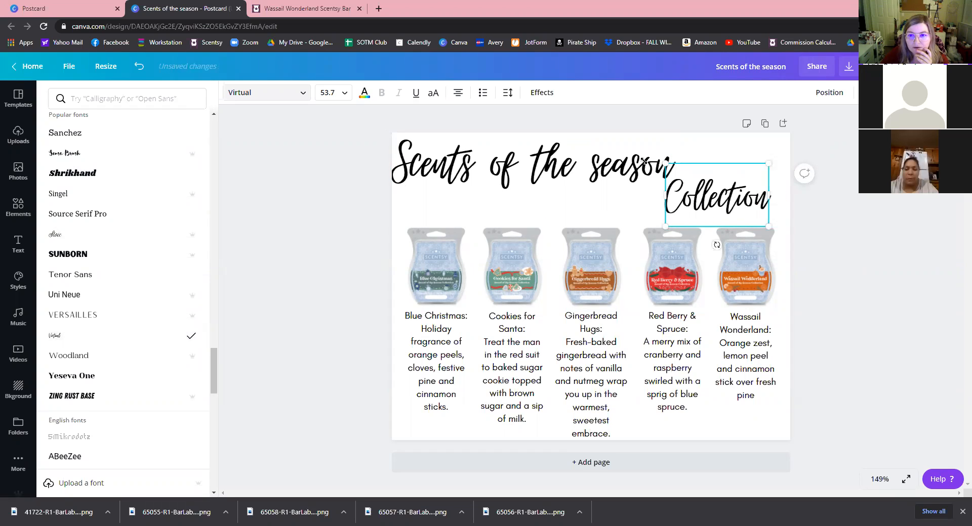
left_click_drag(665, 164, 632, 160)
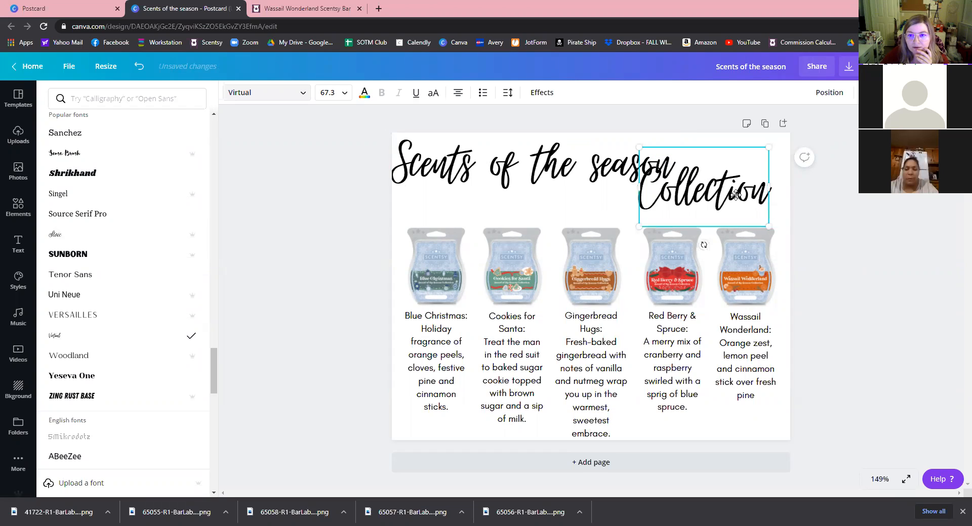
left_click_drag(737, 198, 739, 210)
left_click(517, 190)
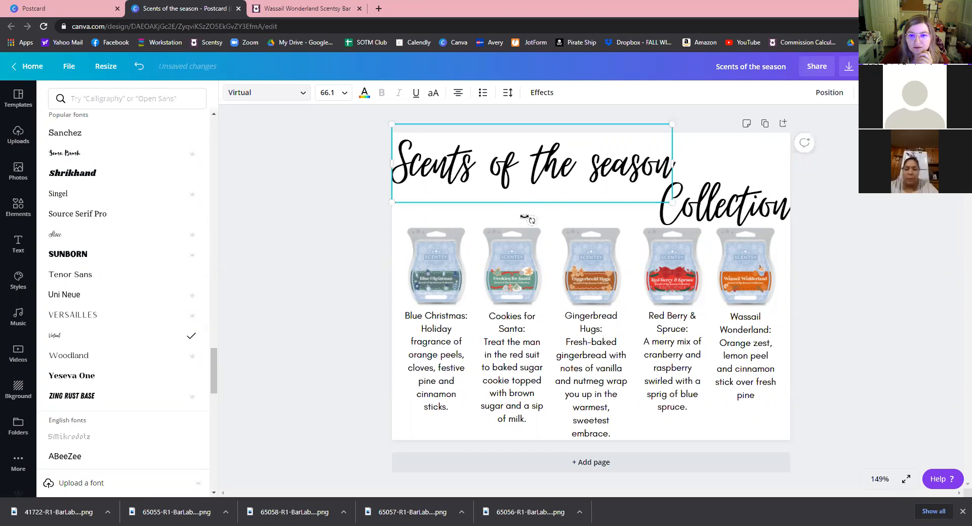
left_click_drag(536, 220, 526, 183)
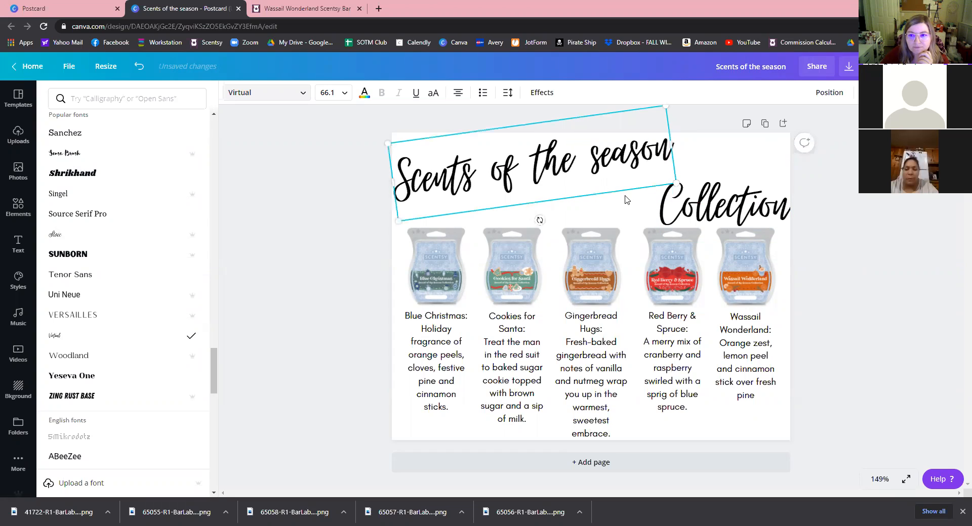
left_click_drag(681, 194, 642, 186)
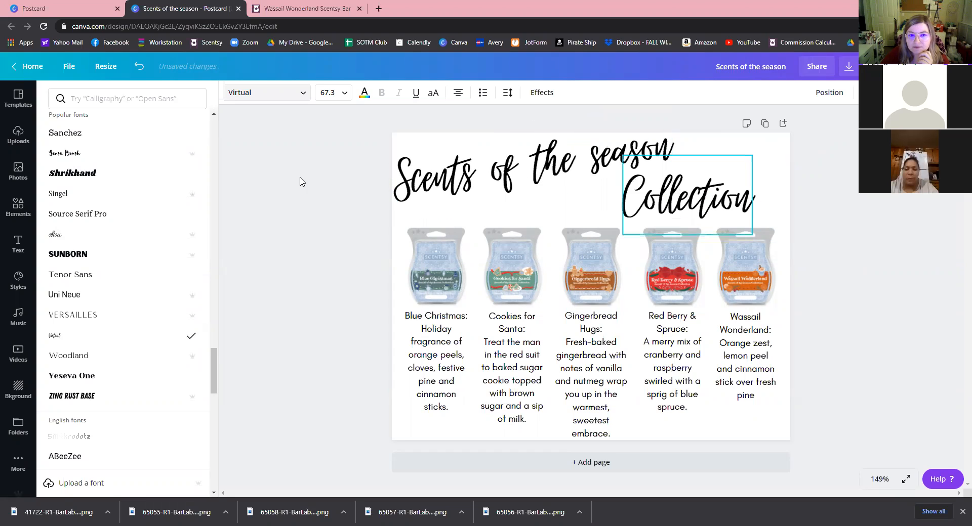
left_click(325, 314)
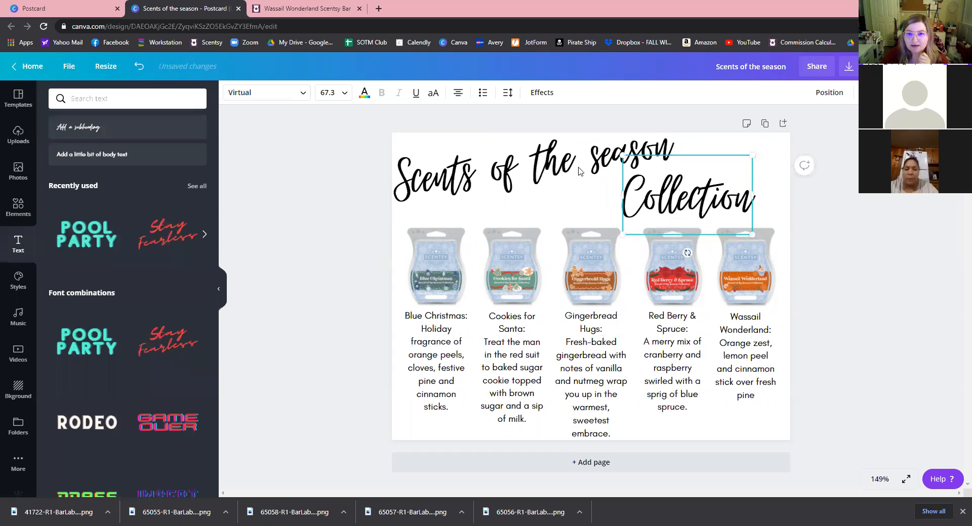
Change 'season' to 'Season', widen the title to one line, and nudge it lower-left.
left_click(597, 161)
left_click(604, 167)
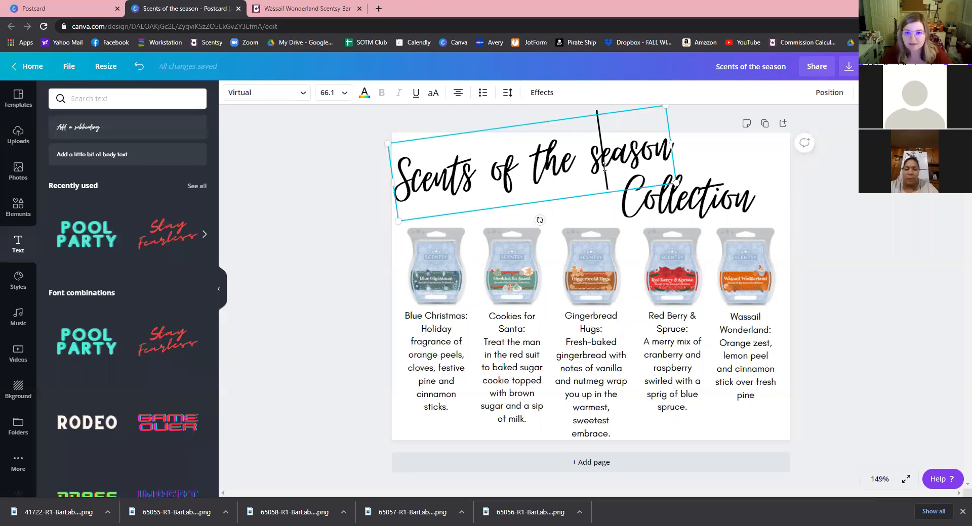
key("BackSpace")
key("Return")
type("S")
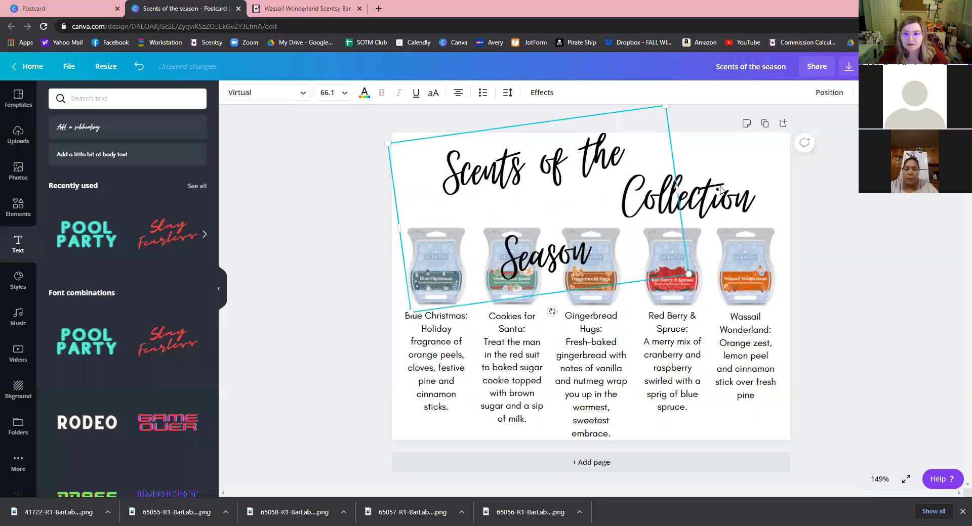
left_click_drag(678, 191, 697, 191)
double_click(507, 125)
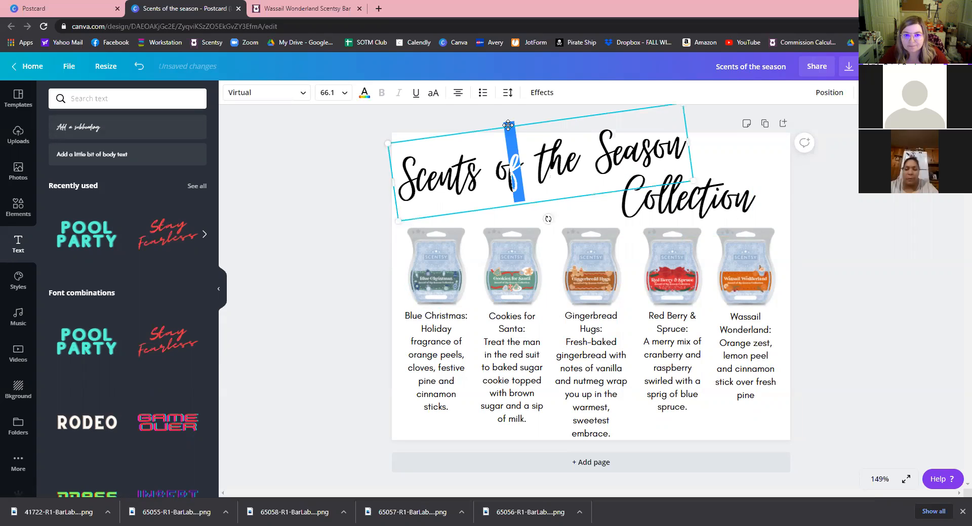
left_click_drag(508, 126, 505, 133)
Shrink the yellow-and-red sleigh and tuck it under the title, just left of Collection.
left_click(343, 301)
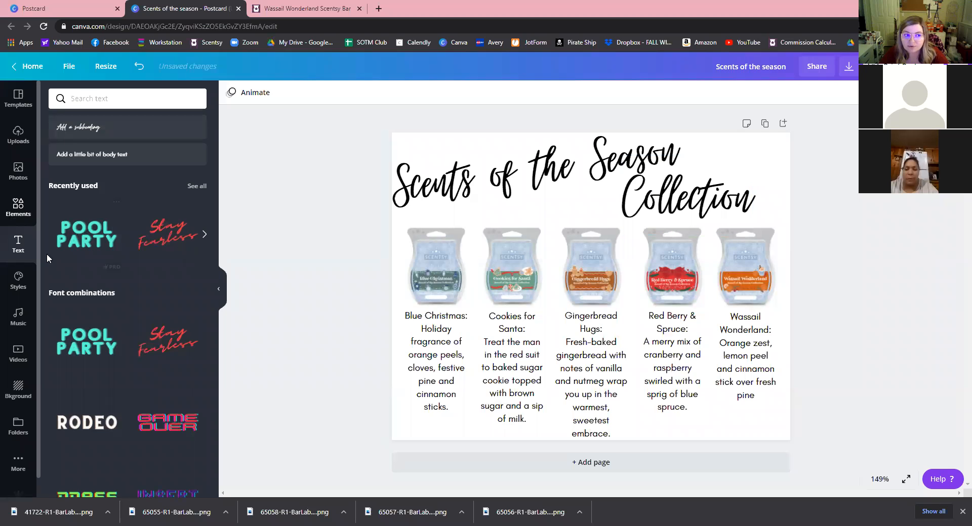
left_click(31, 202)
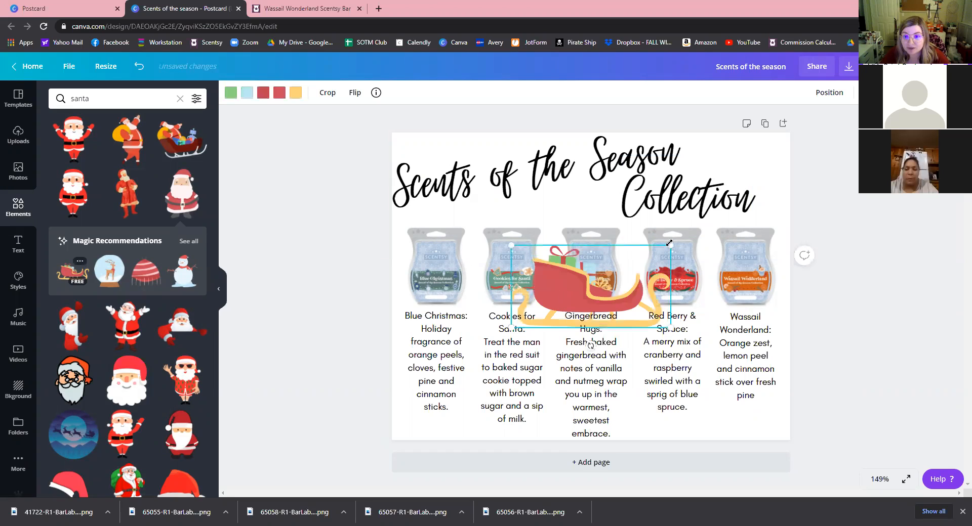
left_click_drag(671, 246, 616, 274)
left_click_drag(564, 305, 566, 221)
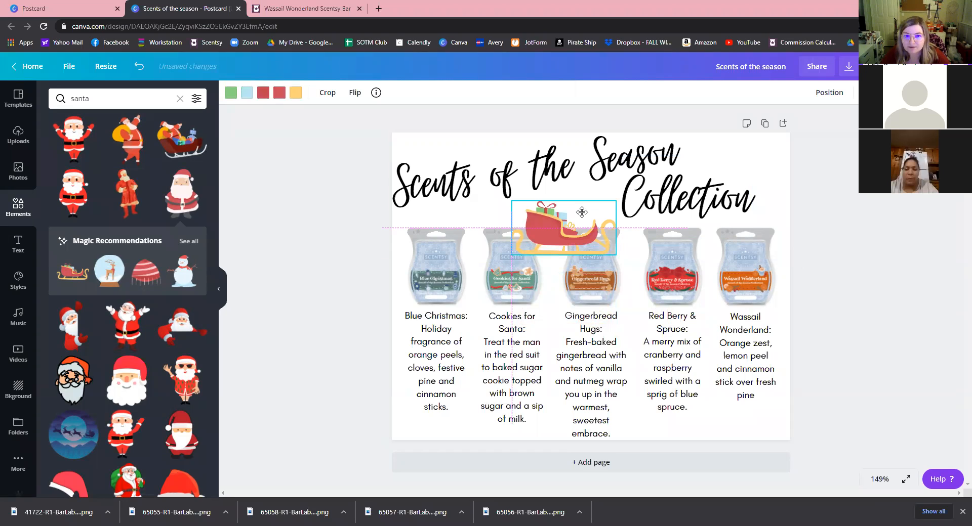
left_click_drag(582, 212, 581, 213)
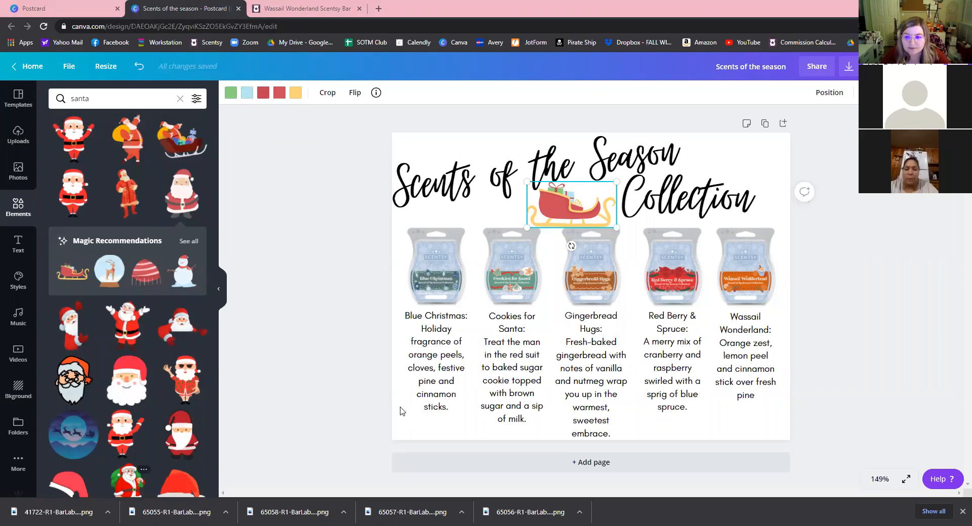
scroll(552, 198, "up", 1)
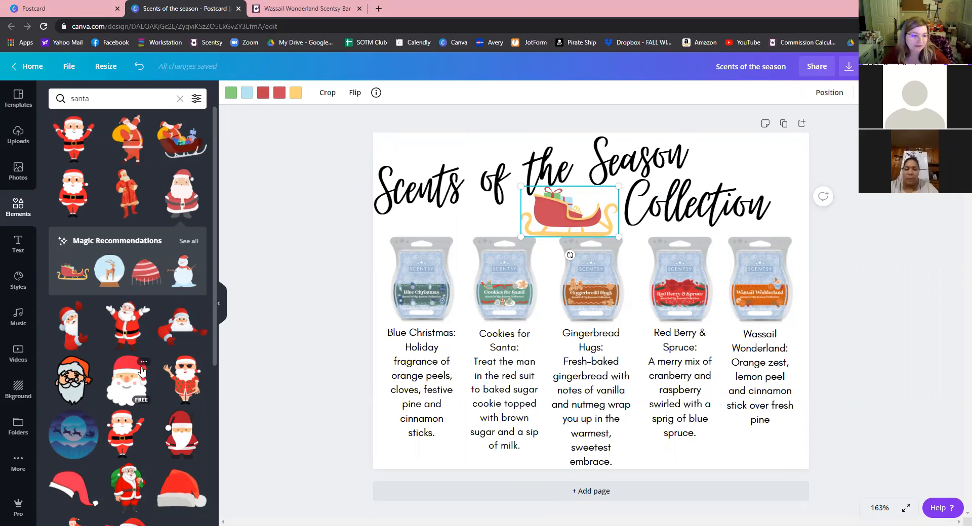
scroll(172, 413, "down", 1)
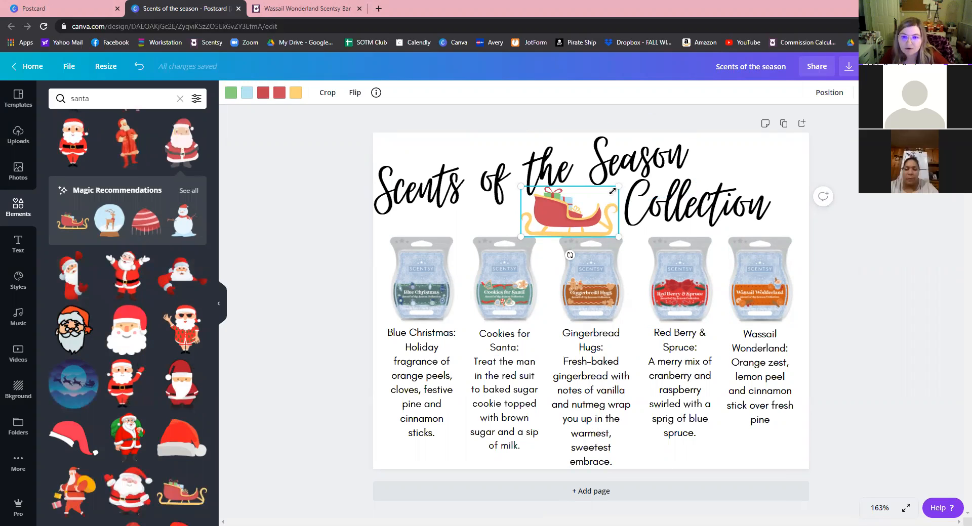
left_click_drag(613, 191, 584, 215)
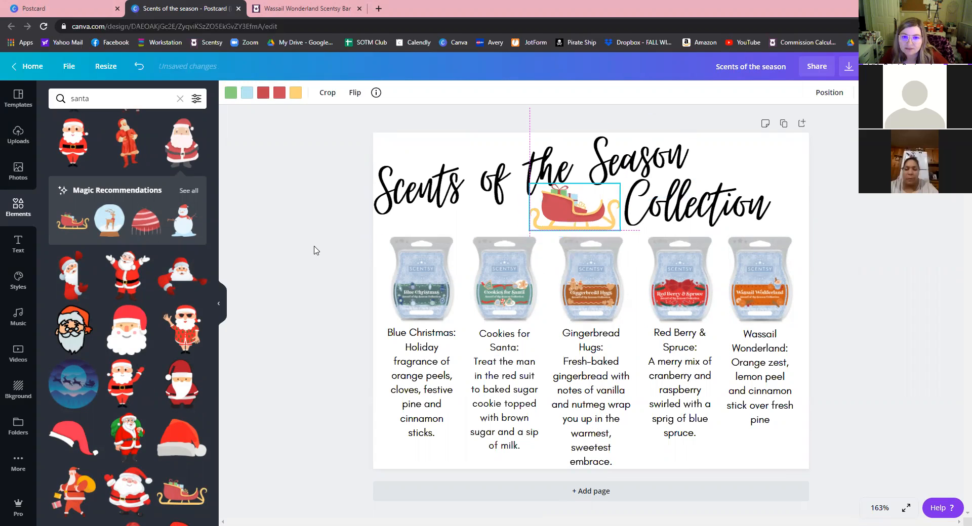
left_click(357, 430)
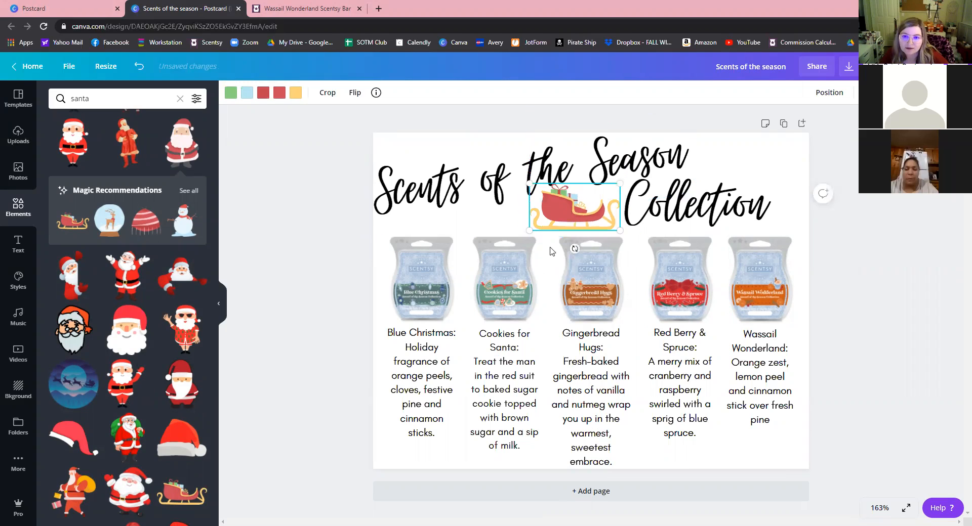
left_click(587, 216)
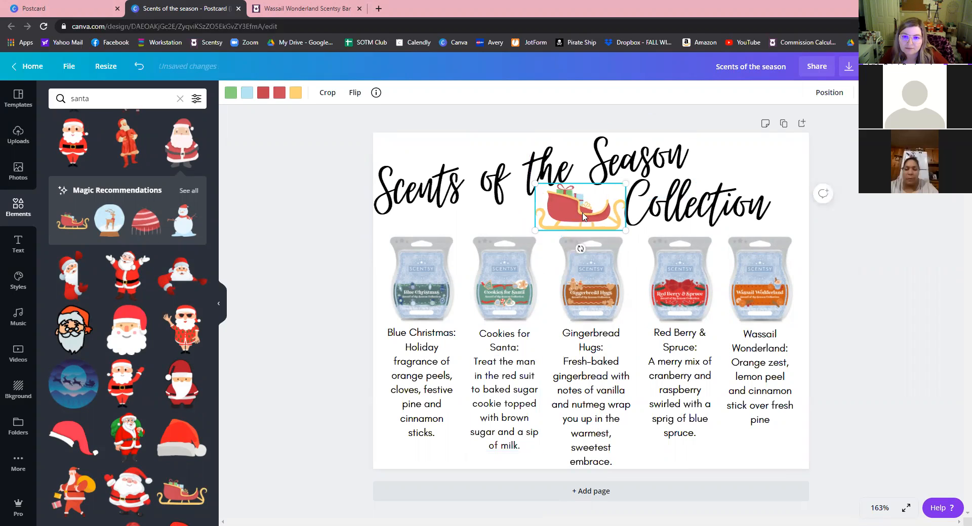
left_click_drag(535, 231, 576, 212)
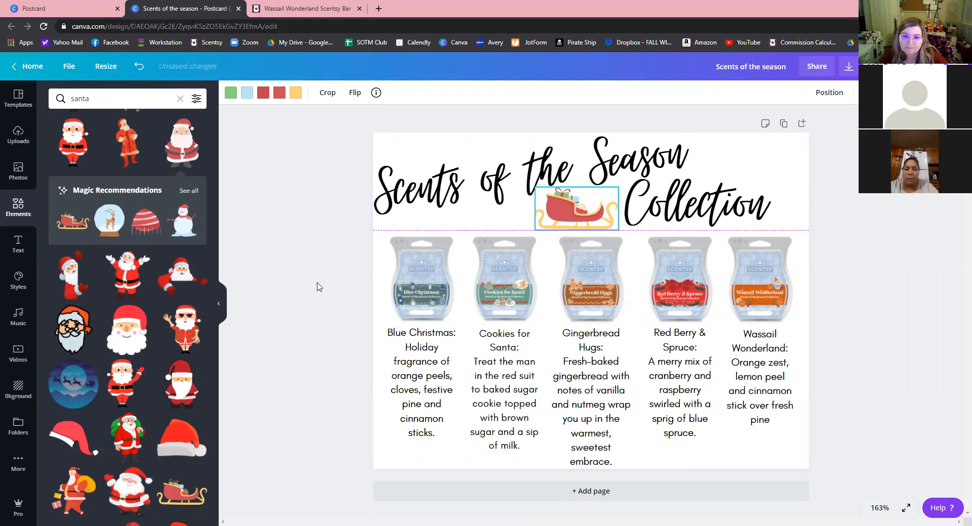
left_click(350, 400)
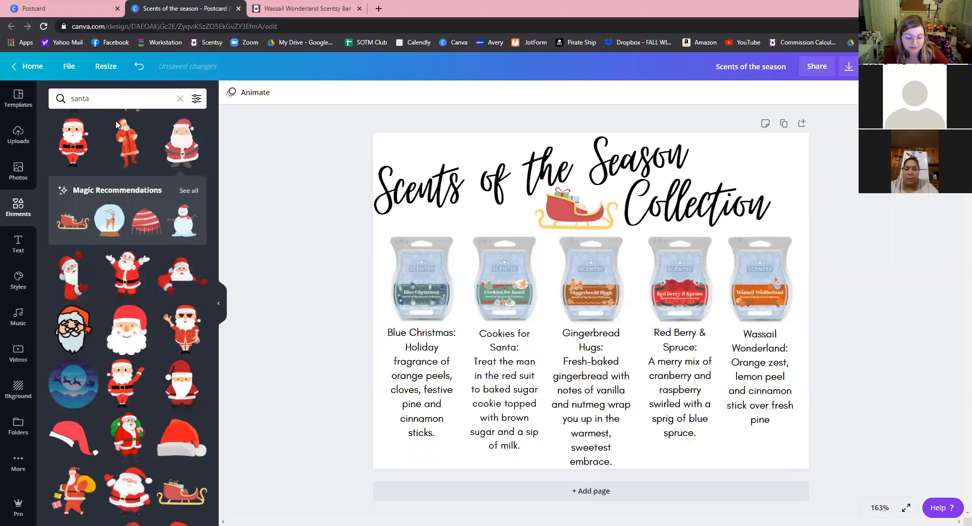
Add the red reindeer-sleigh graphic from a 'sleigh' search and delete the yellow sleigh.
type("sleigh")
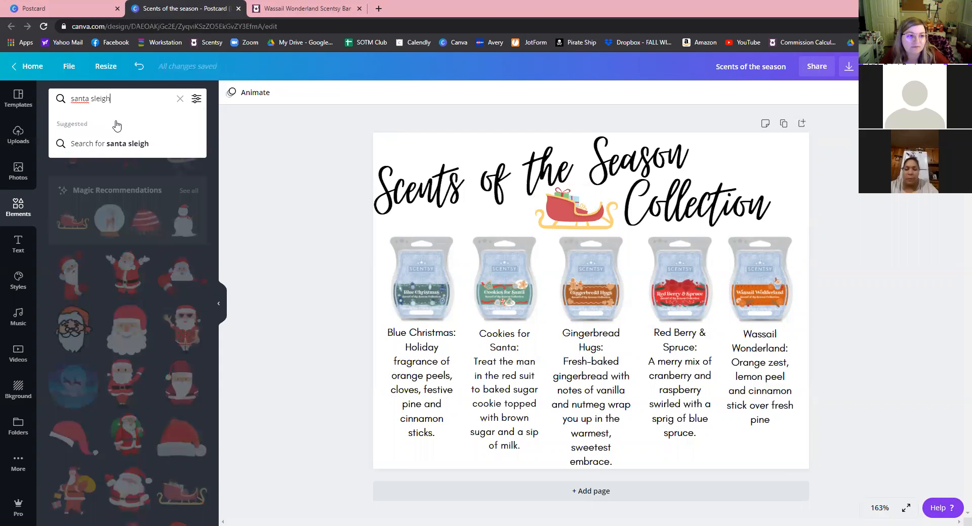
key("Return")
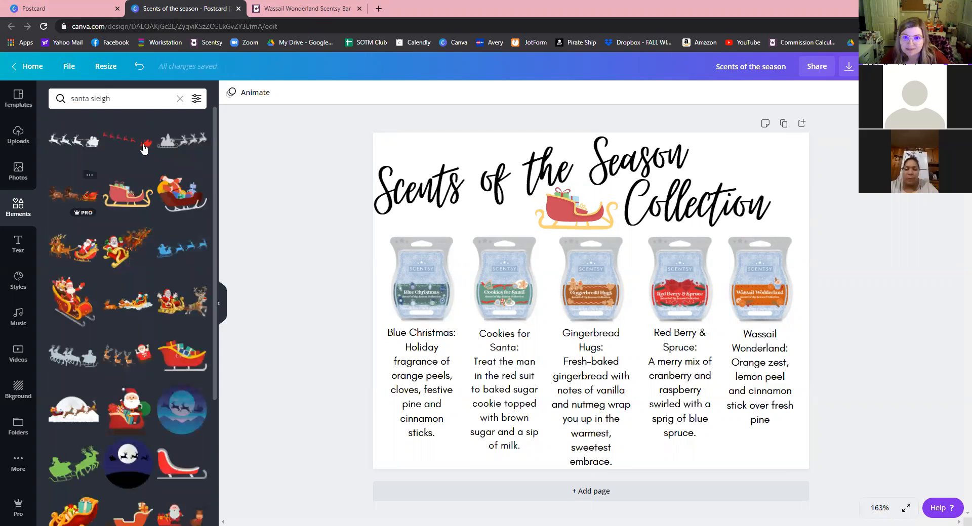
left_click(144, 147)
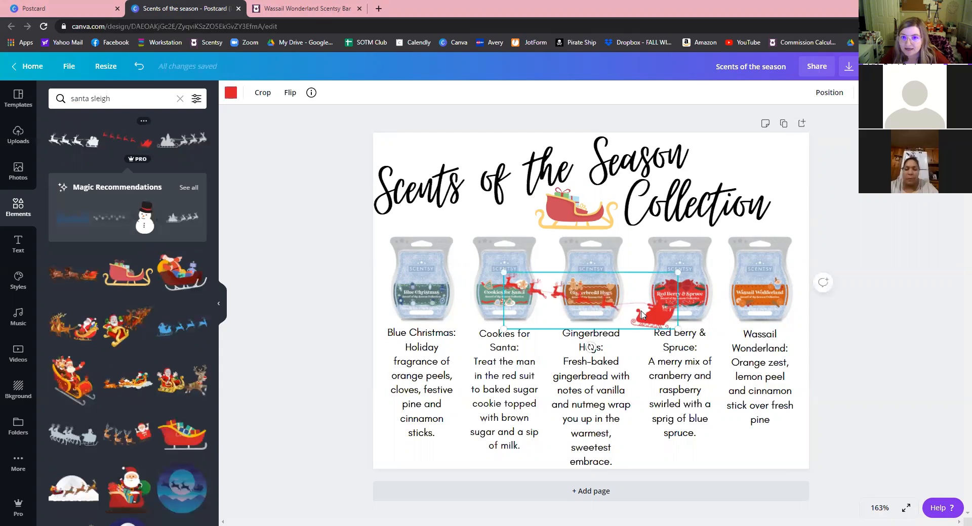
left_click_drag(642, 310, 761, 167)
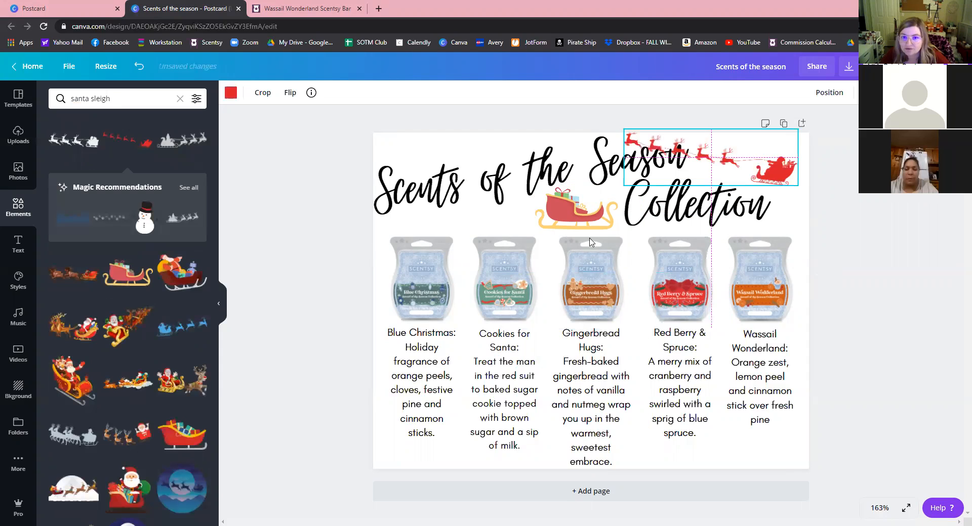
left_click(574, 217)
key("Delete")
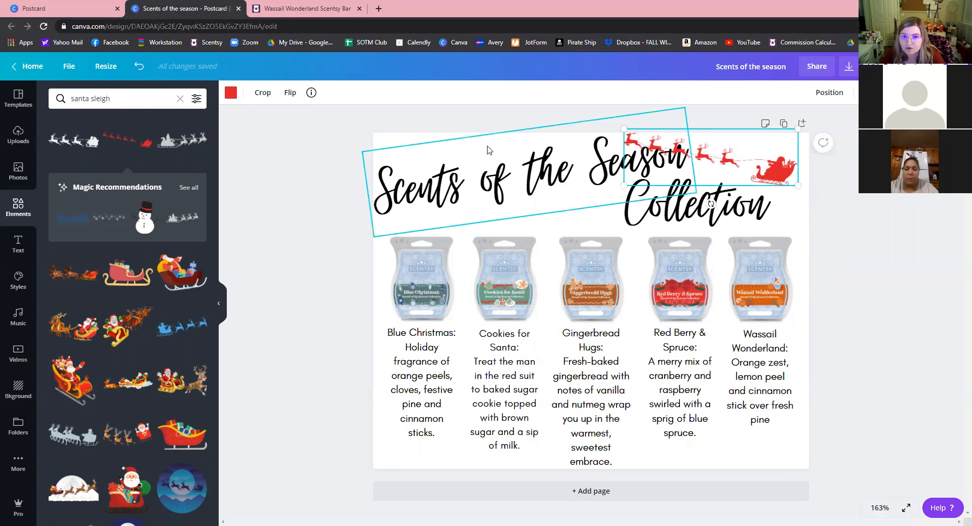
Flip the reindeer sleigh horizontally and place it at the top left above the title.
left_click(286, 96)
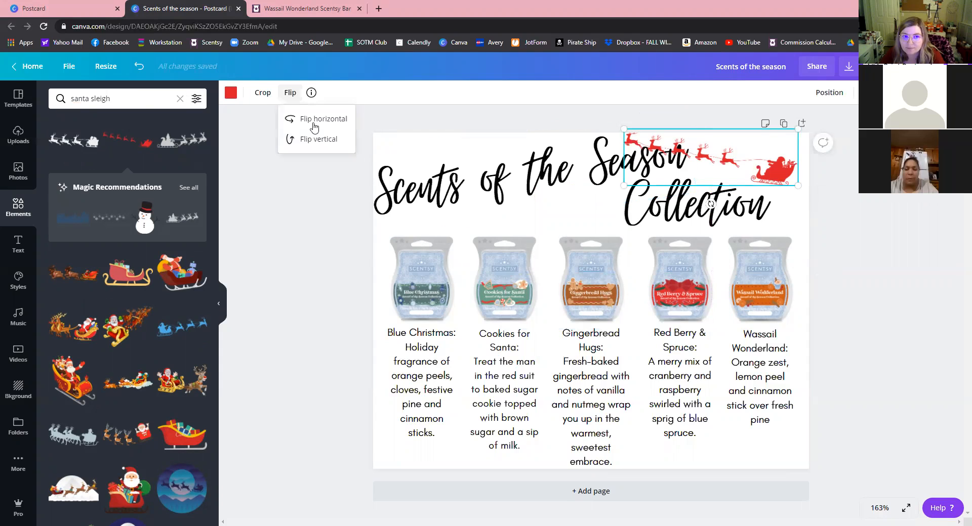
left_click(317, 122)
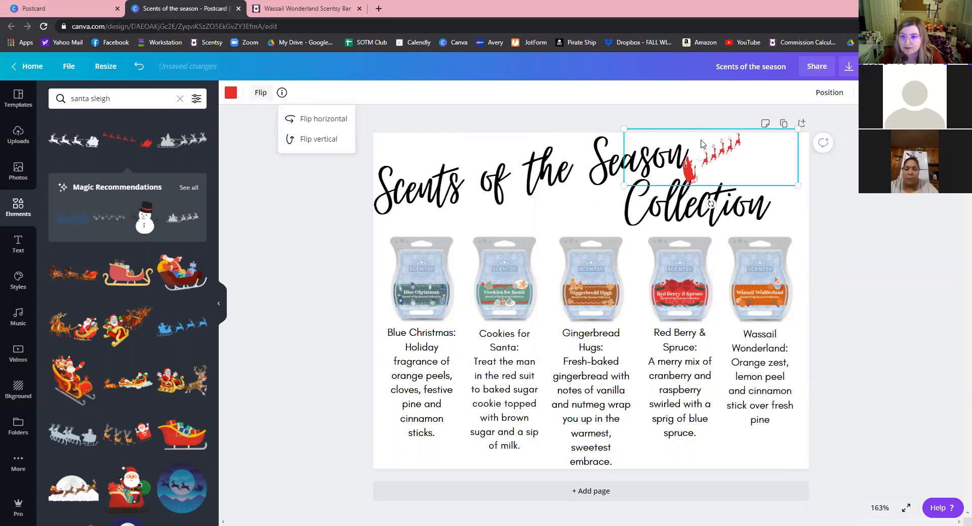
left_click_drag(592, 146, 508, 144)
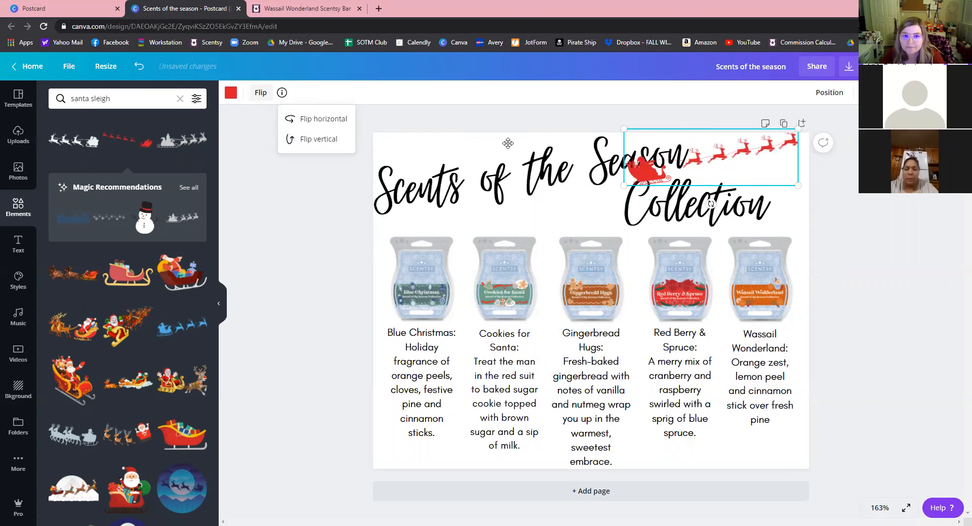
left_click_drag(555, 120, 501, 136)
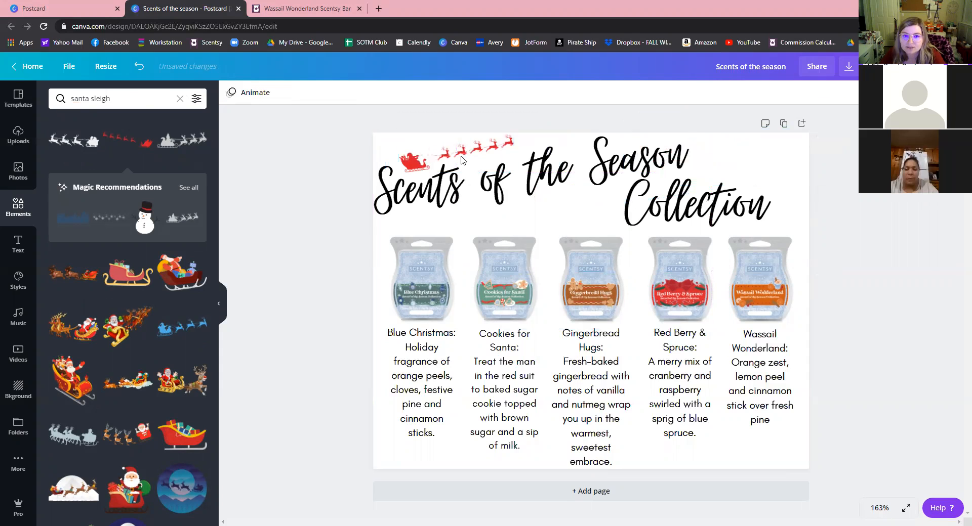
left_click(441, 197)
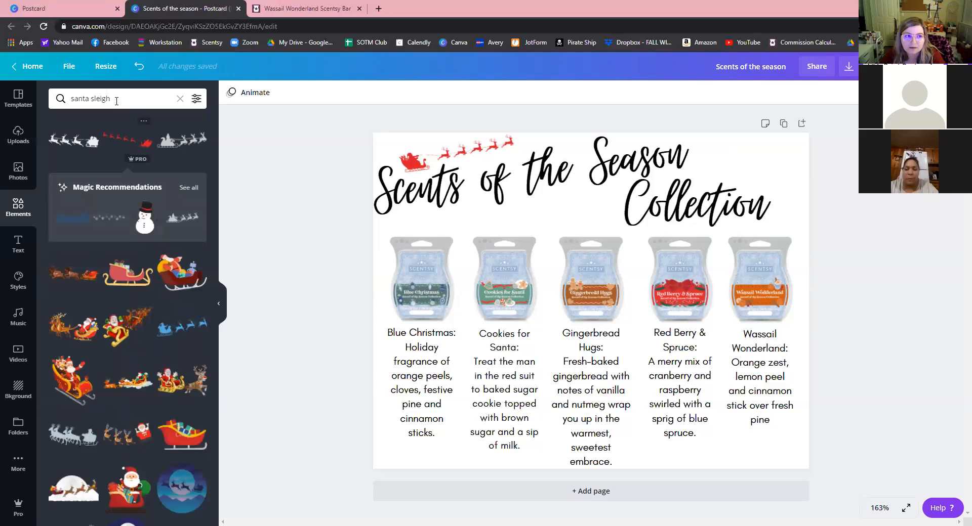
left_click(70, 99)
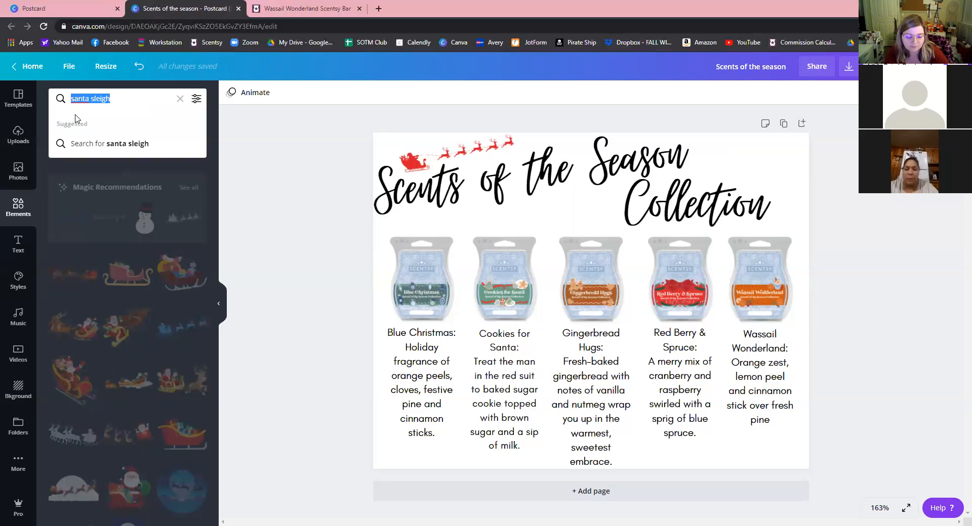
Add a beige-and-teal 'christmas tree' graphic, shrink it, and move it under the title.
type("chris")
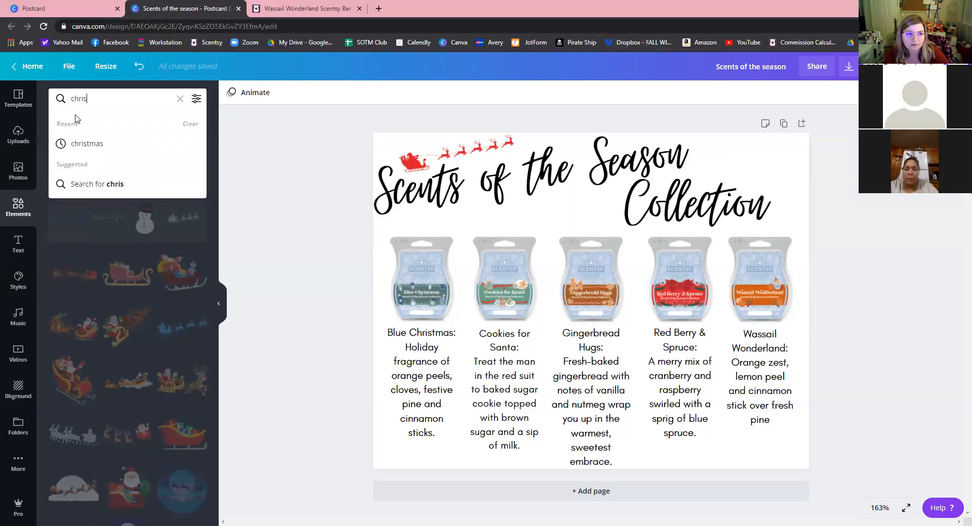
type("tmas tree")
key("Return")
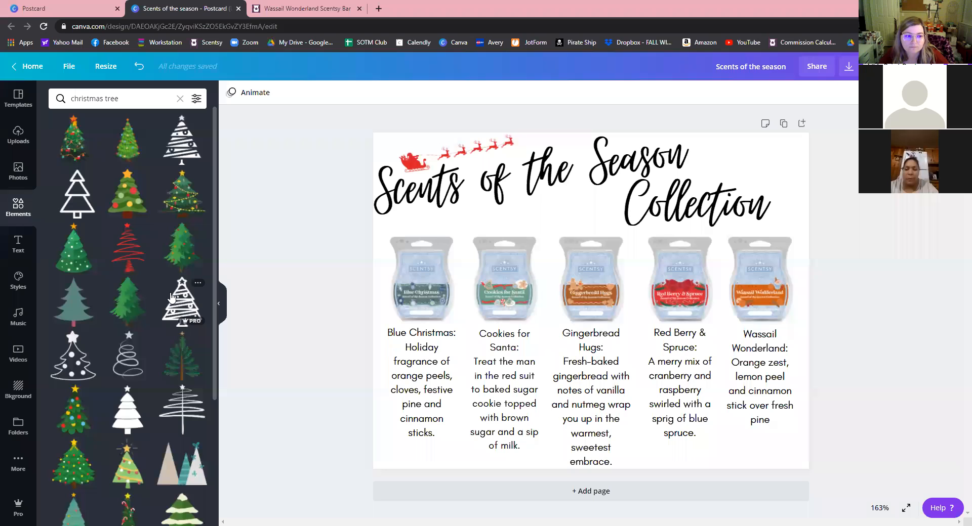
scroll(184, 322, "down", 3)
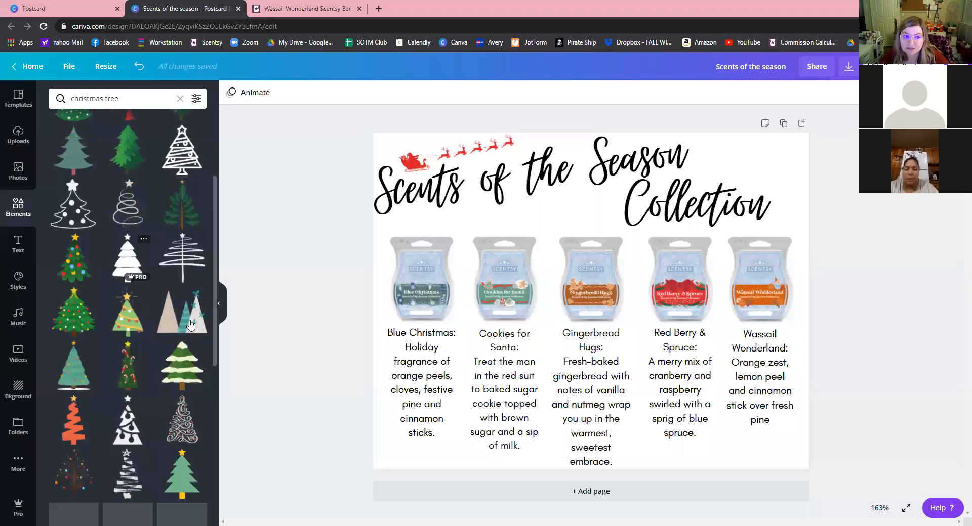
left_click(185, 322)
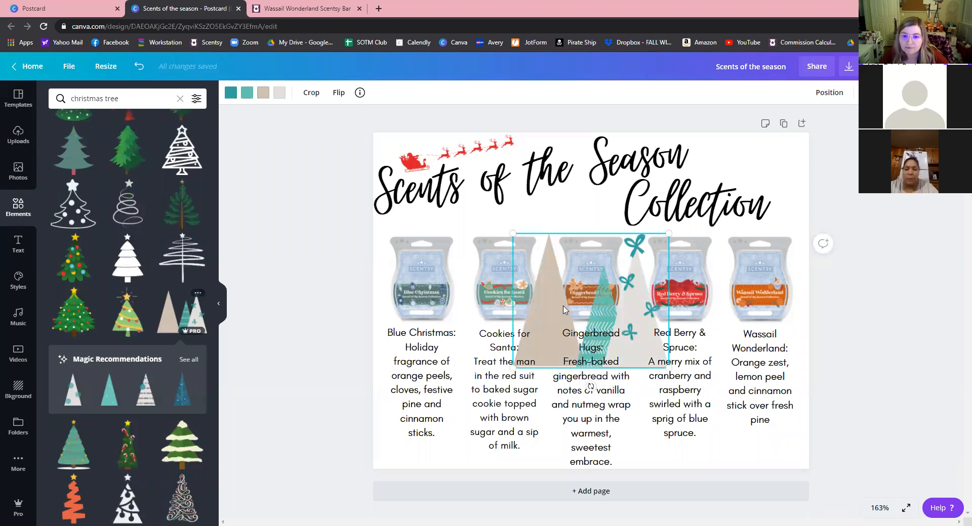
left_click_drag(668, 234, 597, 296)
left_click_drag(566, 334, 593, 202)
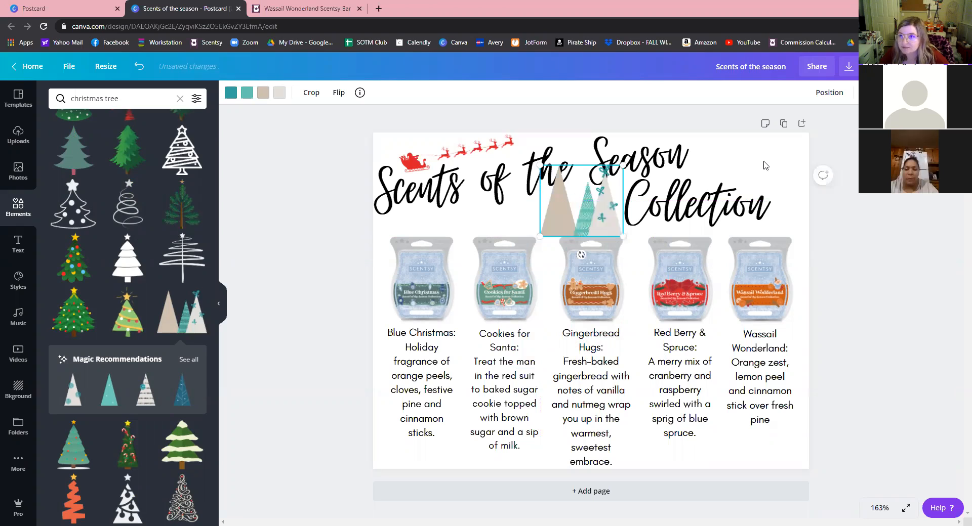
Send the tree to the back and lower its transparency.
left_click(835, 95)
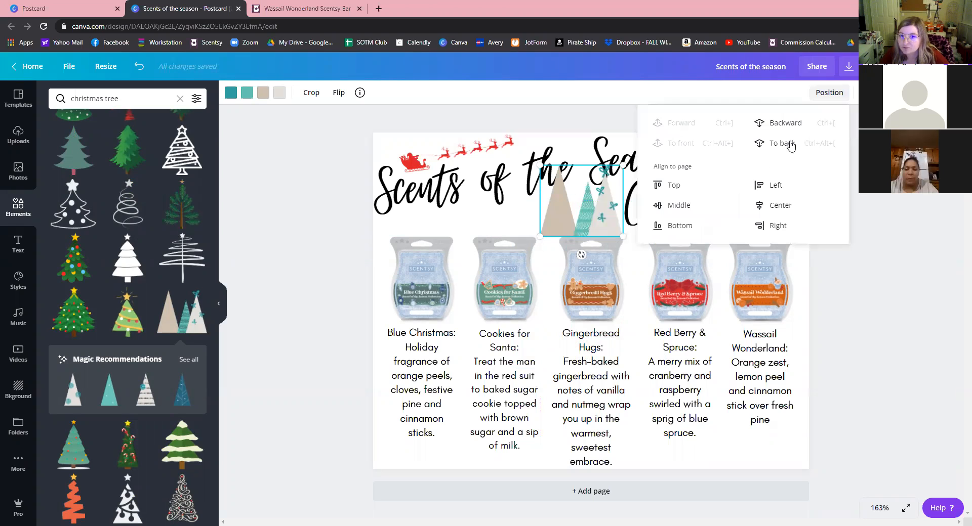
left_click(781, 143)
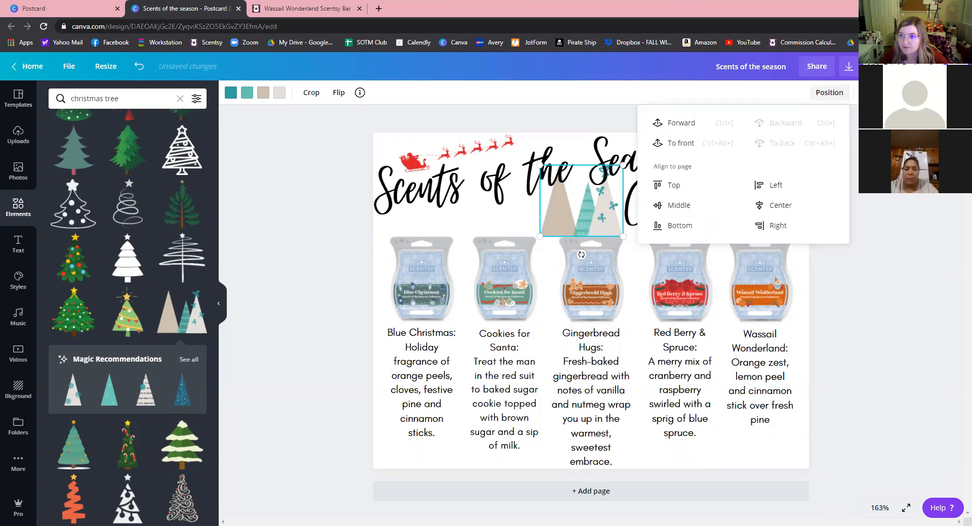
left_click(865, 93)
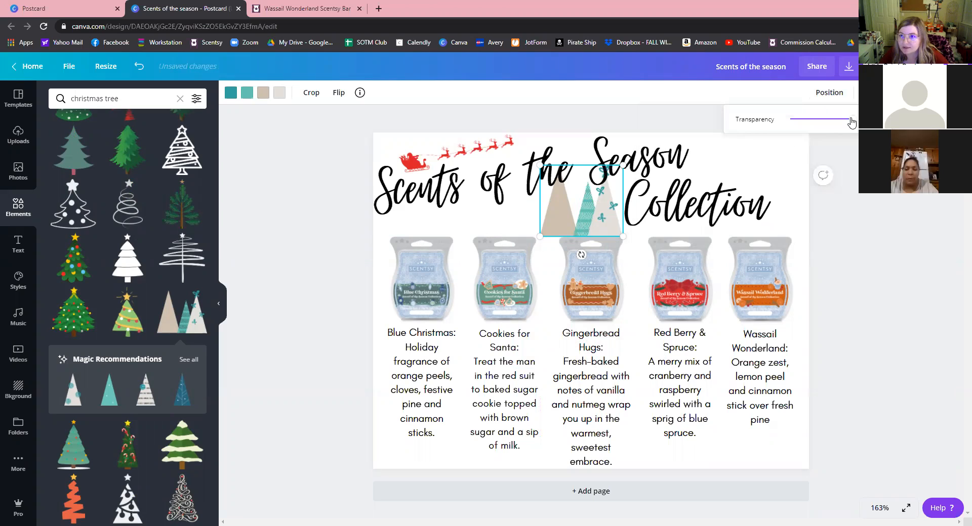
left_click(826, 125)
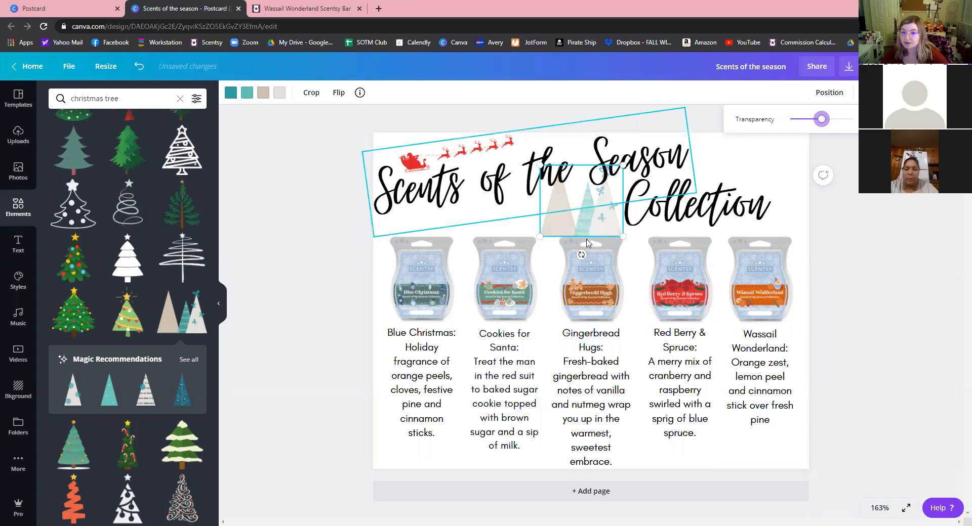
left_click(253, 100)
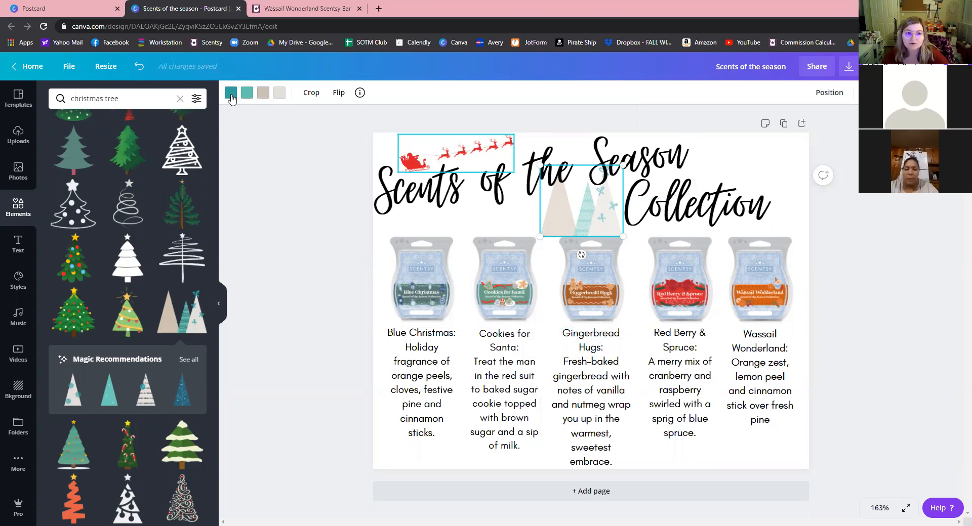
Recolour the tree's teal part green and its light grey part light beige from Photo Colors.
left_click(231, 94)
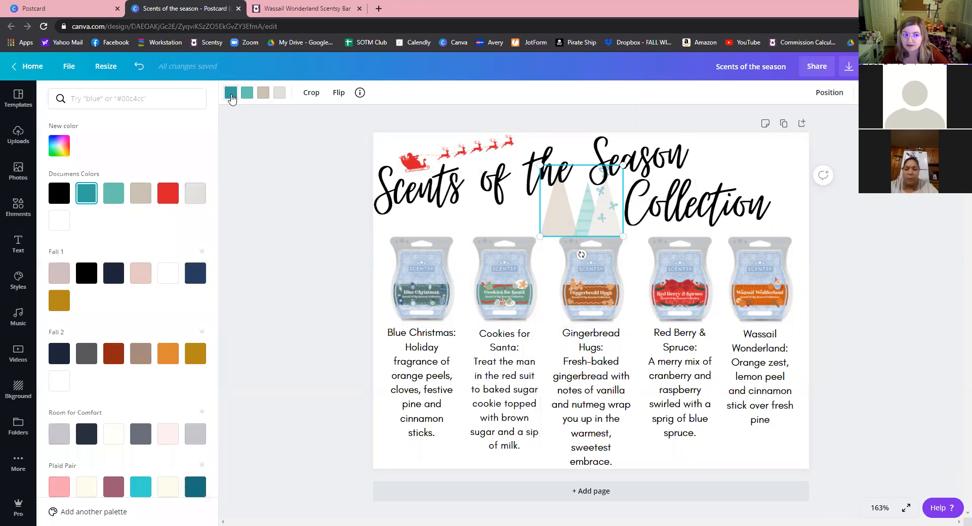
scroll(154, 354, "down", 2)
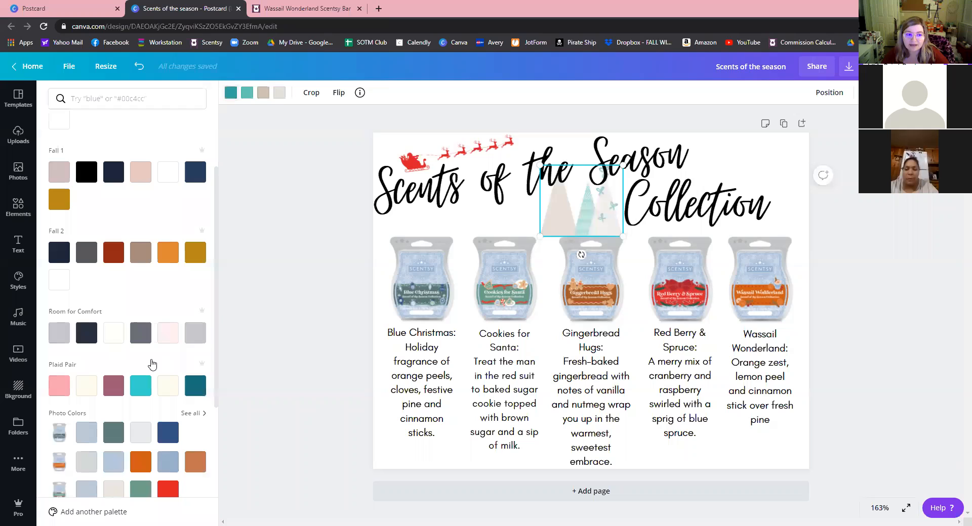
scroll(151, 364, "down", 3)
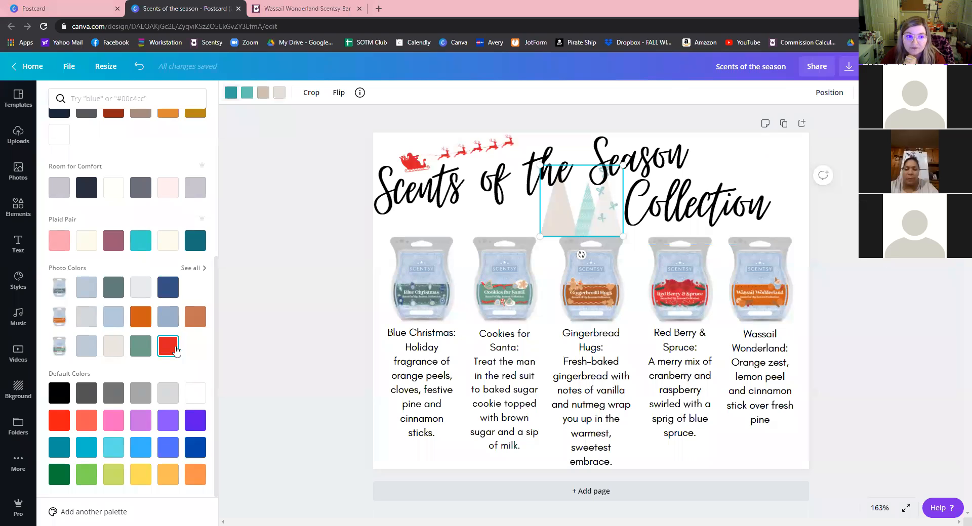
left_click(140, 349)
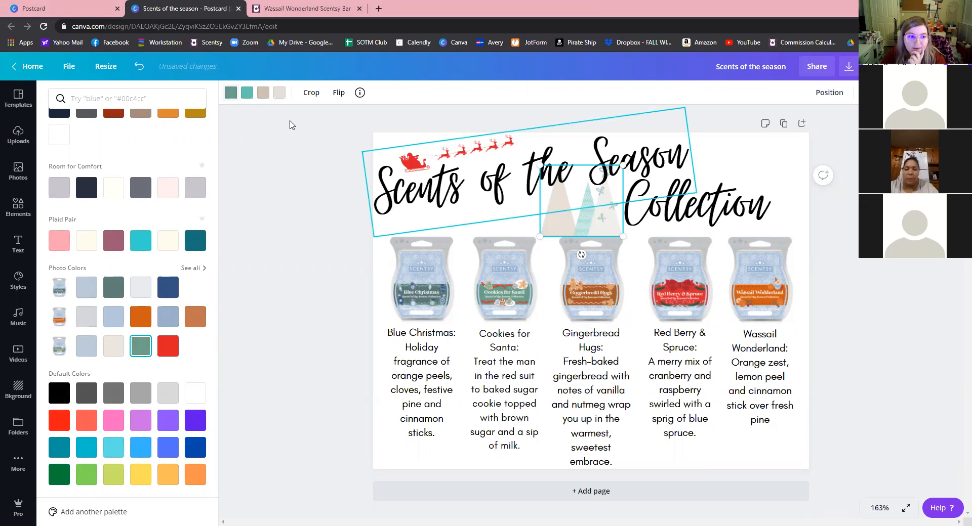
left_click(279, 92)
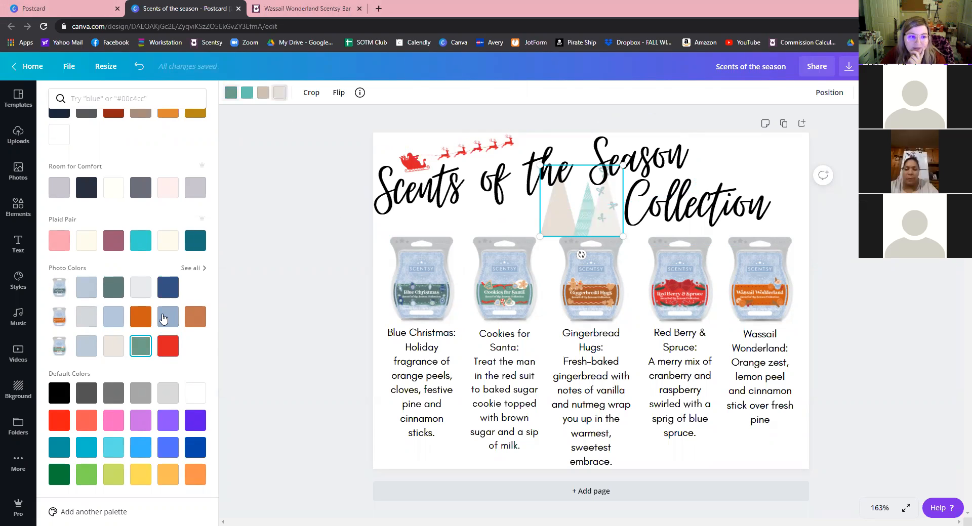
left_click(113, 347)
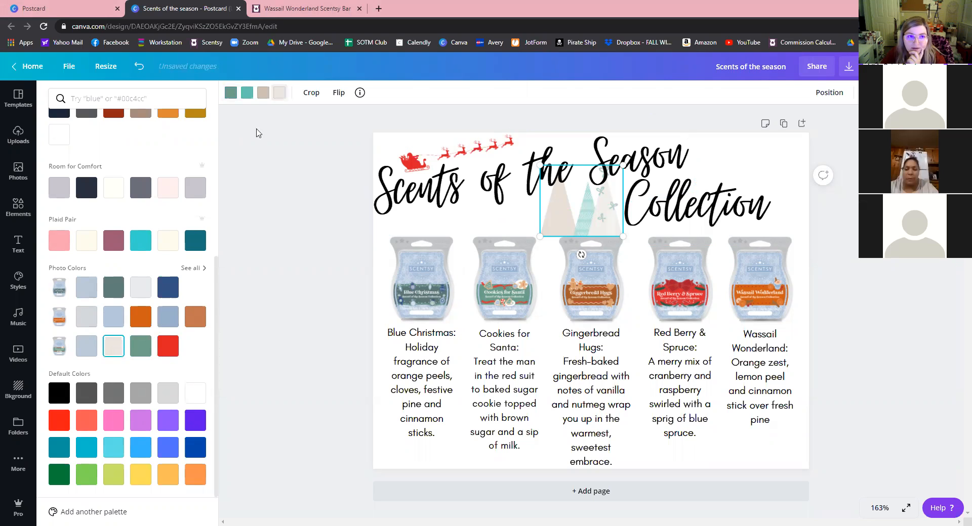
Change the tree's beige part to light blue and its remaining teal part to red.
left_click(263, 92)
left_click(87, 346)
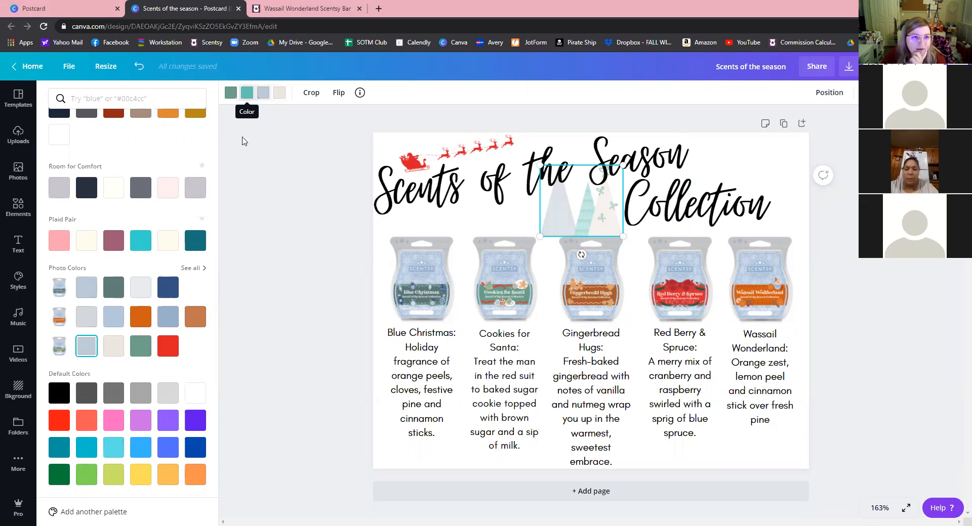
left_click(243, 94)
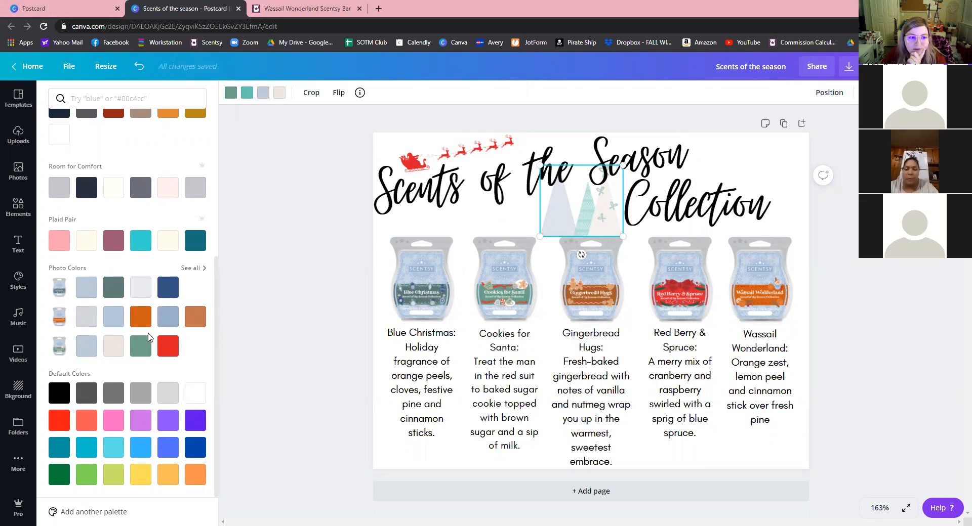
left_click(170, 349)
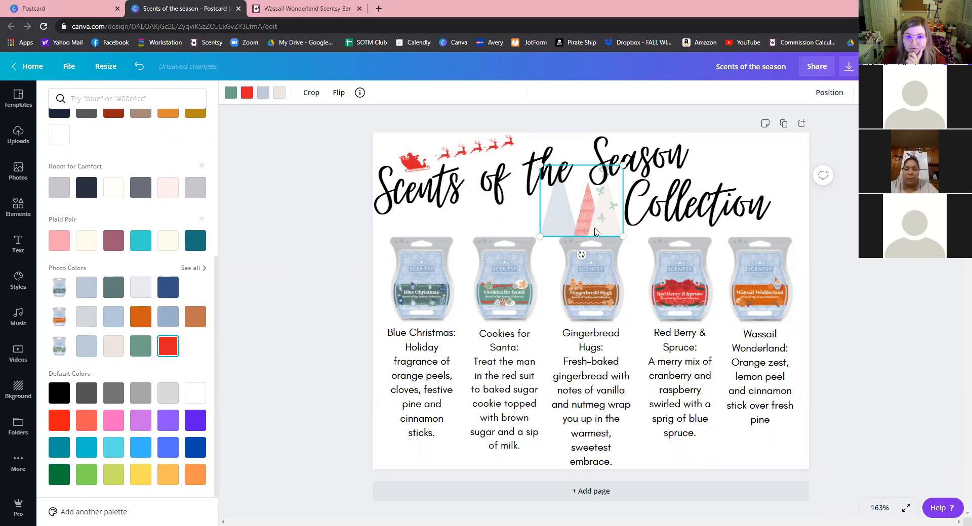
left_click(263, 96)
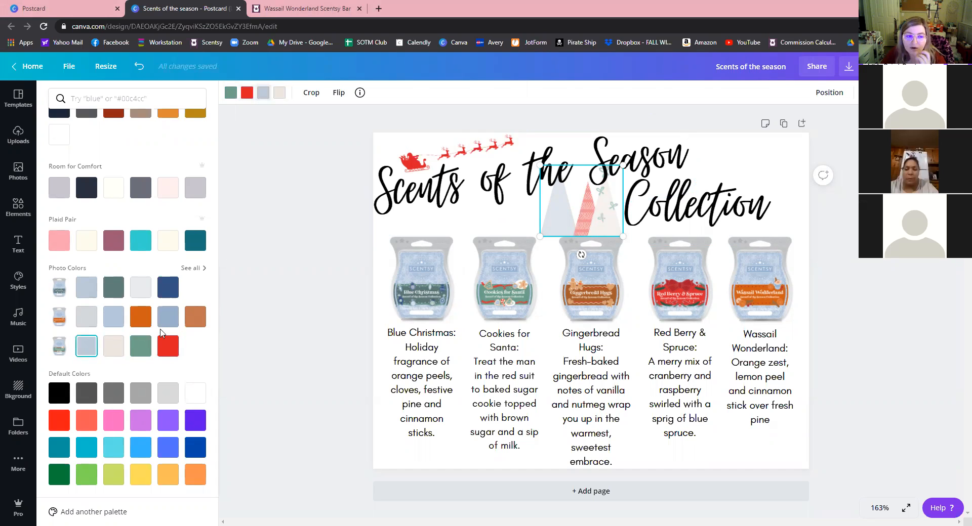
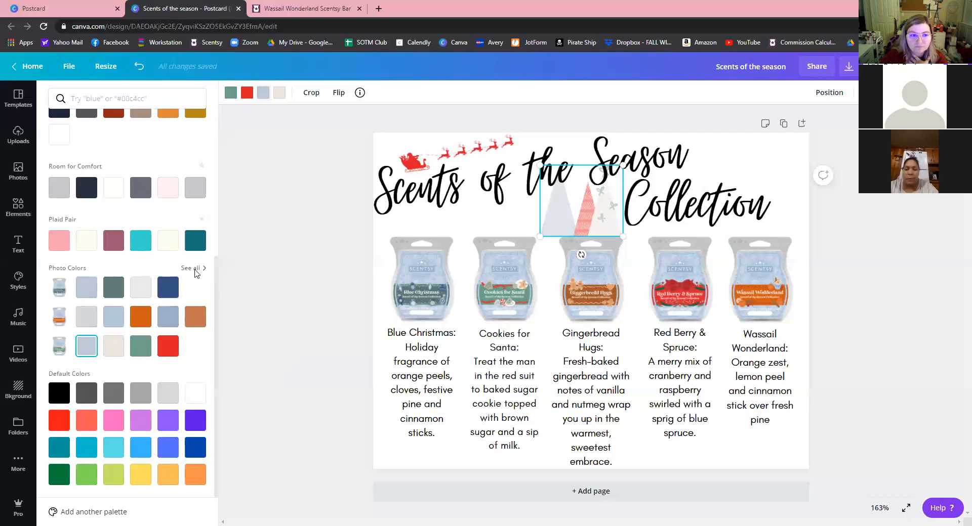
From the full Photo Colors palette, try blue, green, red and grey, then make the left tree dark rose pink.
left_click(191, 268)
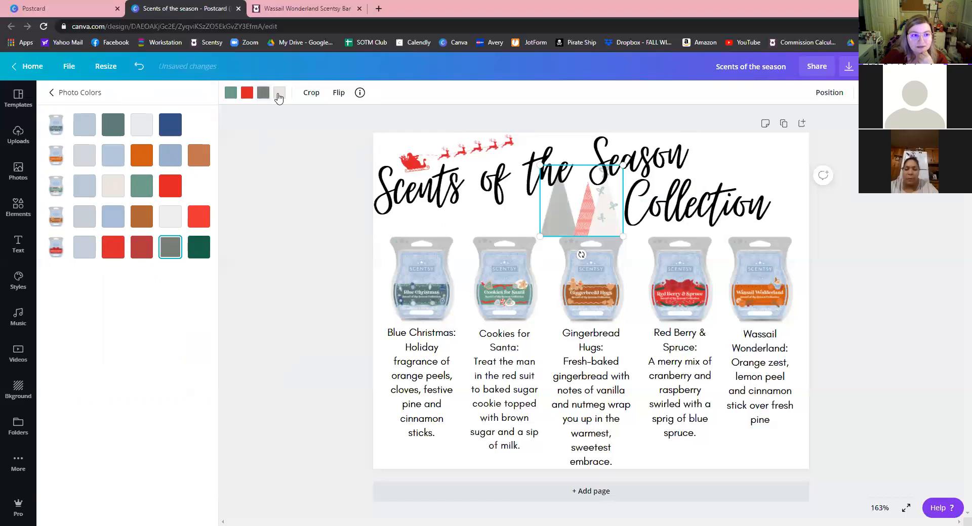
left_click(84, 248)
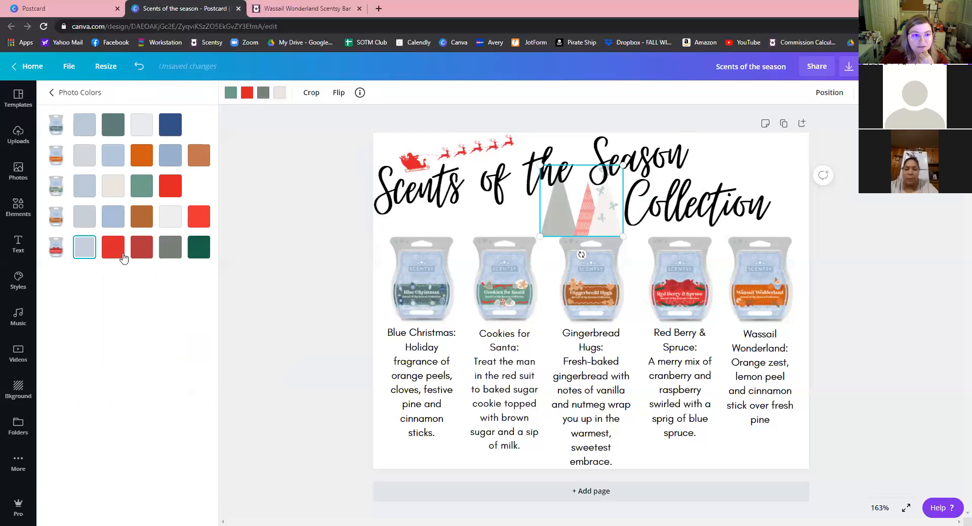
left_click(199, 251)
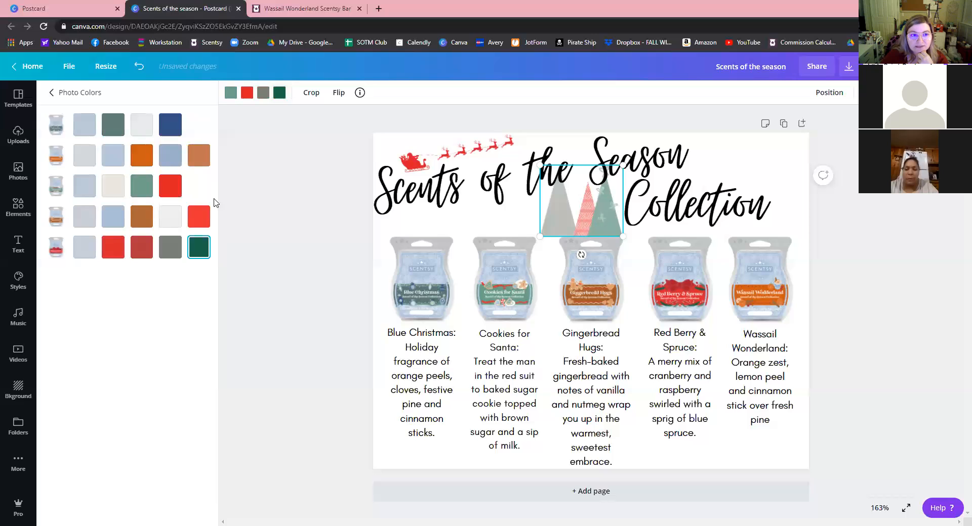
left_click(142, 248)
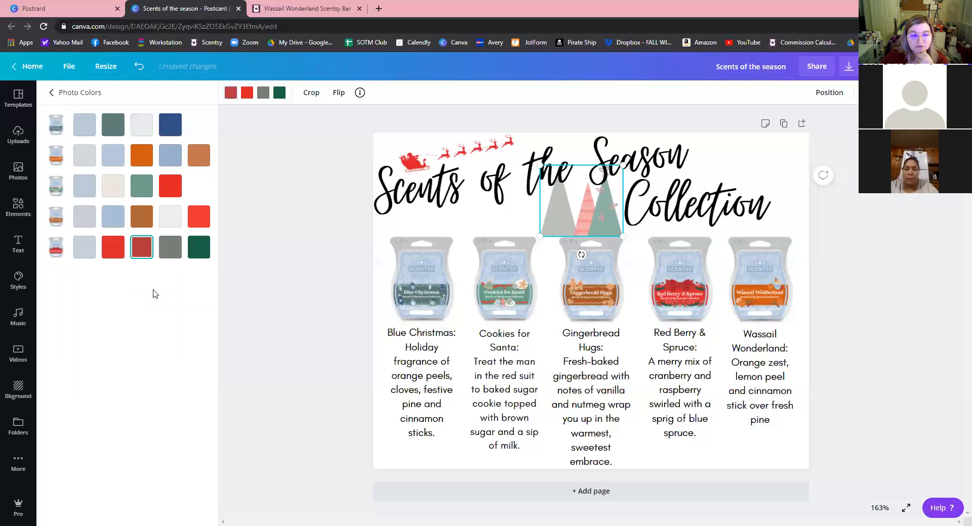
left_click(171, 253)
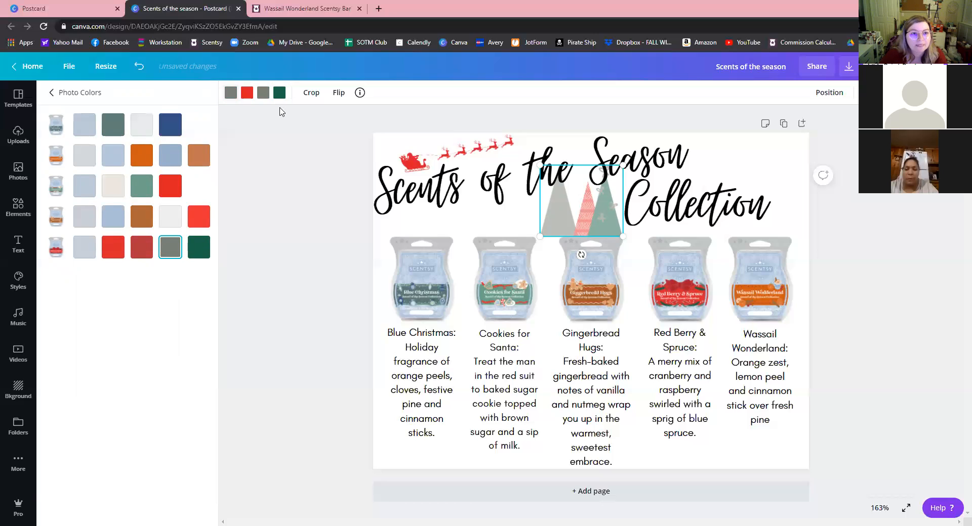
left_click(141, 250)
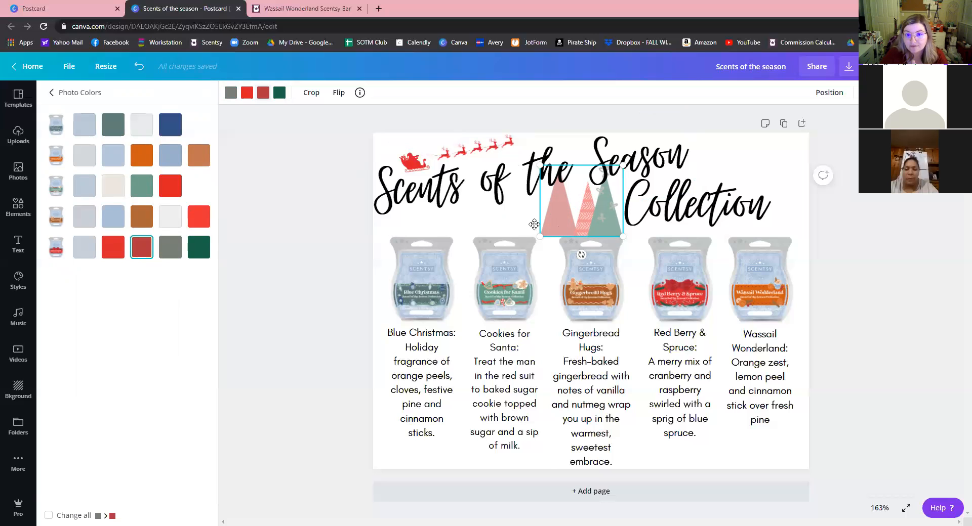
Place a tree copy to the left, shrink the title's tree graphic to match, and delete the larger copy.
left_click_drag(602, 224, 439, 203)
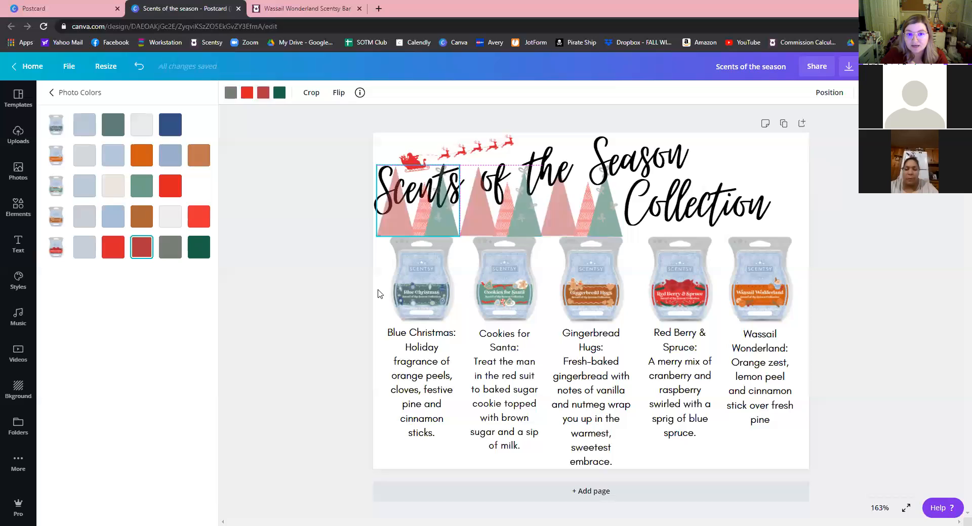
left_click(249, 291)
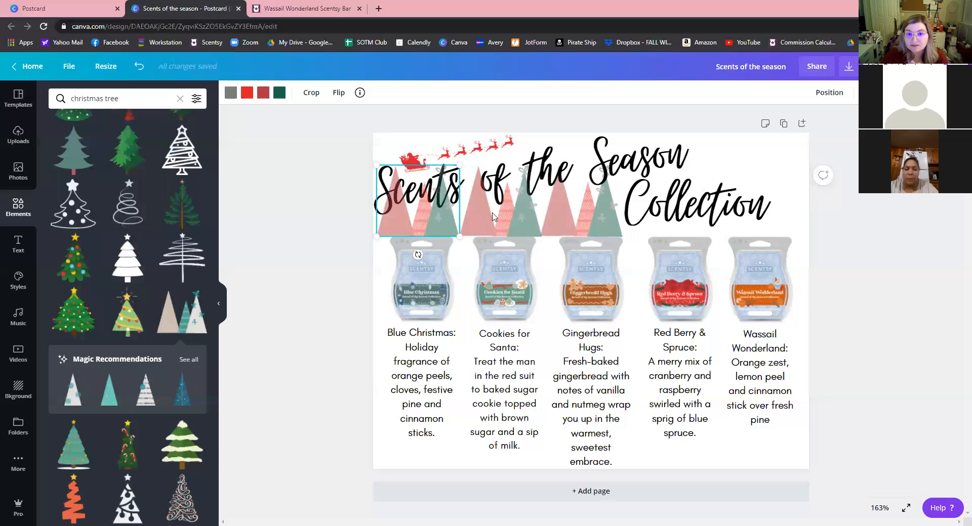
left_click(608, 228)
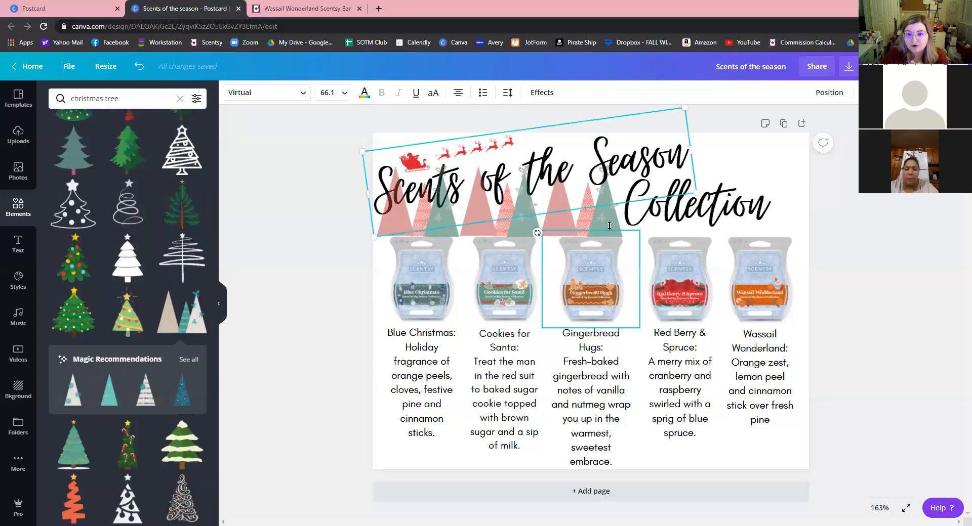
left_click(614, 222)
left_click(623, 191)
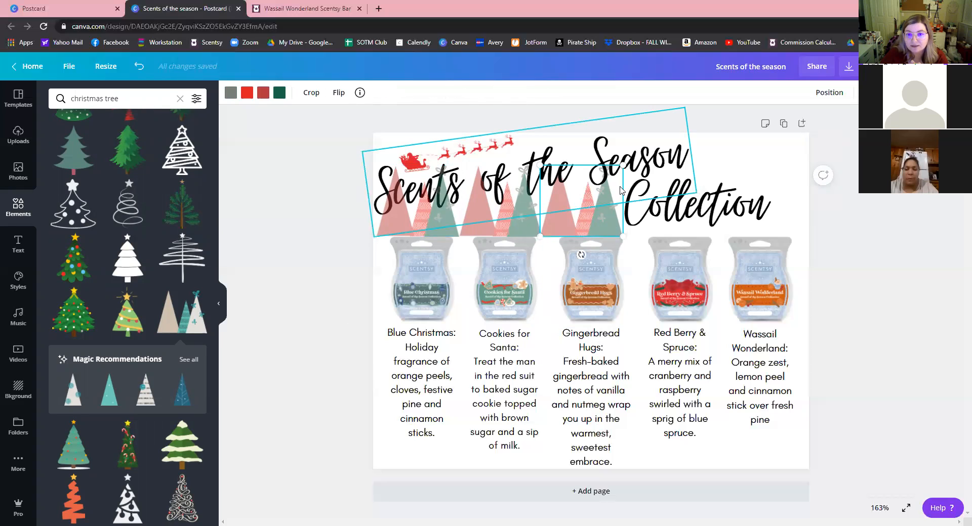
left_click_drag(622, 167, 603, 224)
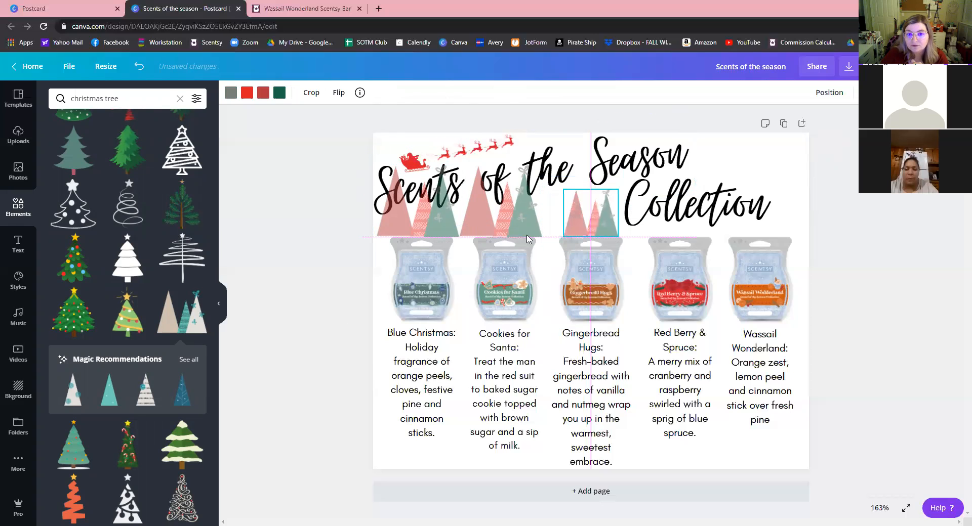
left_click(472, 231)
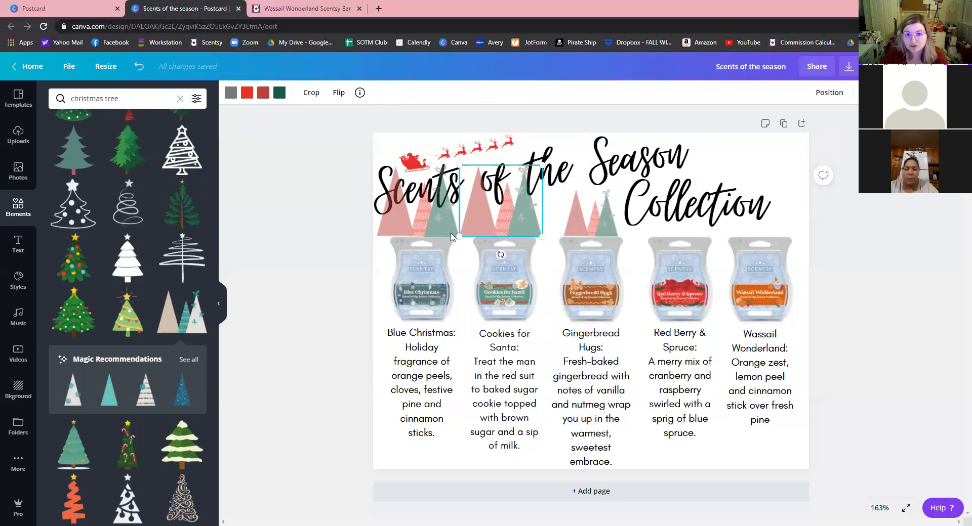
key("Delete")
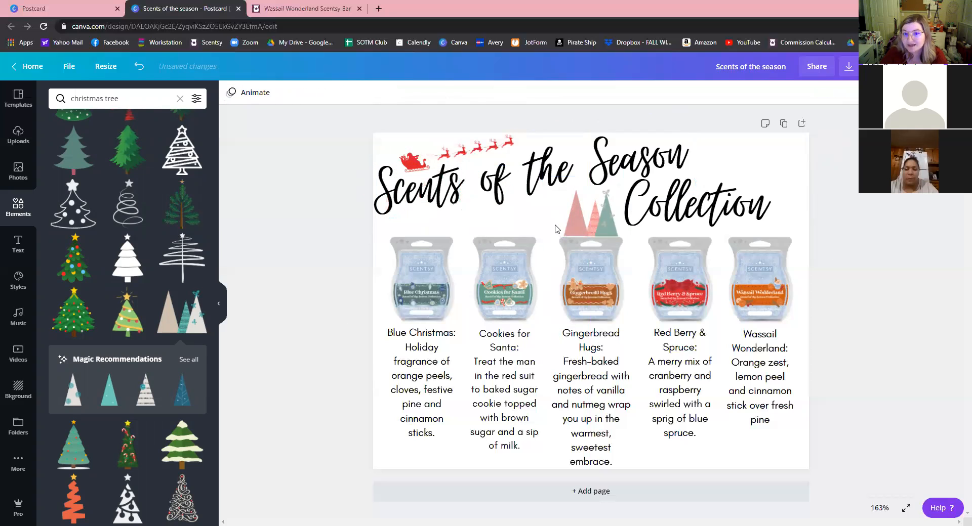
Duplicate the small tree twice to the left and delete the extra copy beside Scents.
left_click(578, 232)
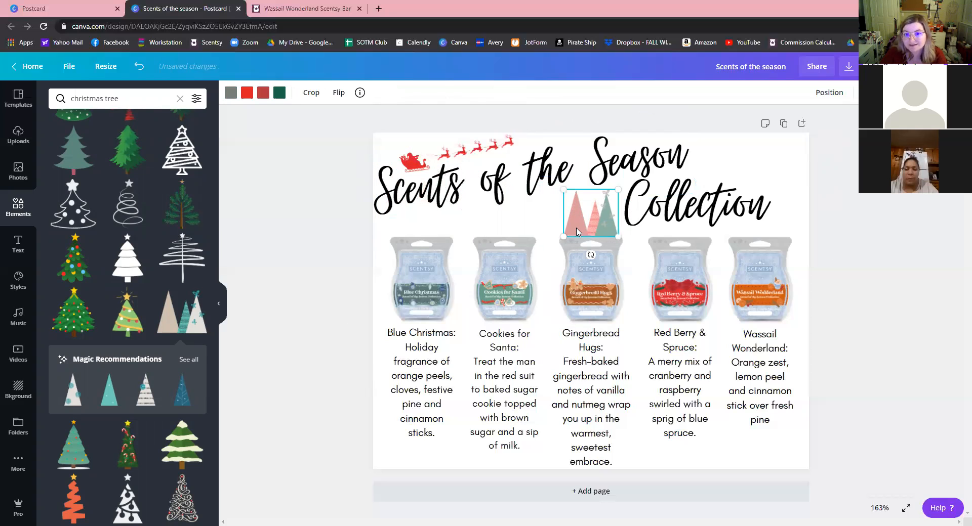
left_click_drag(548, 226, 546, 227)
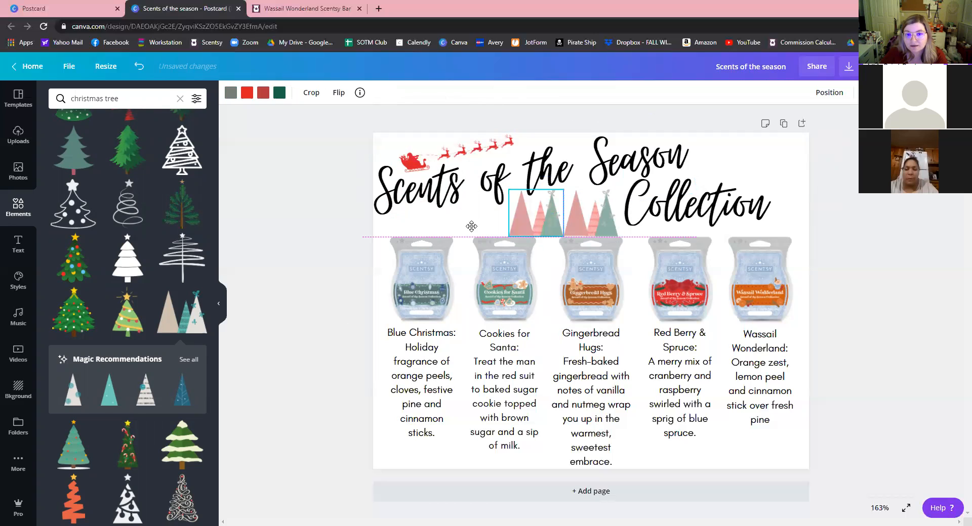
left_click_drag(471, 227, 436, 219)
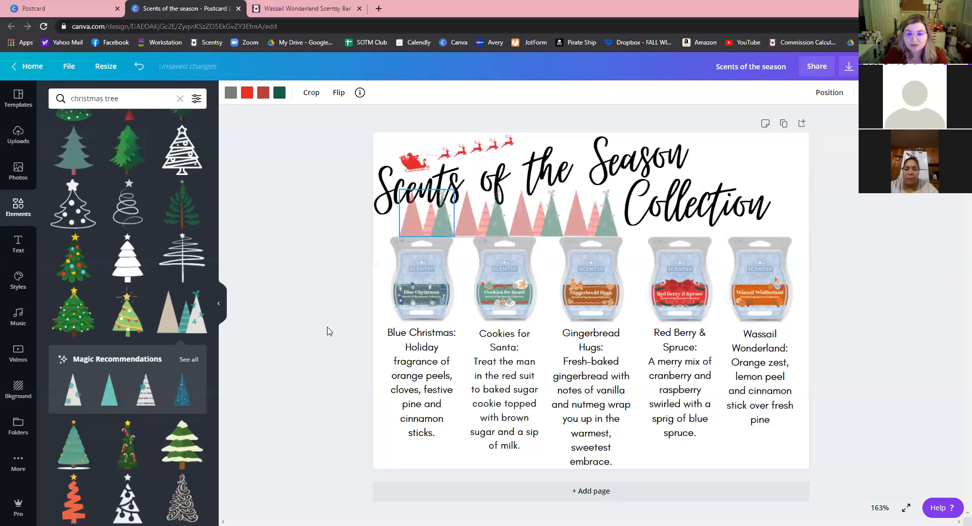
left_click(329, 272)
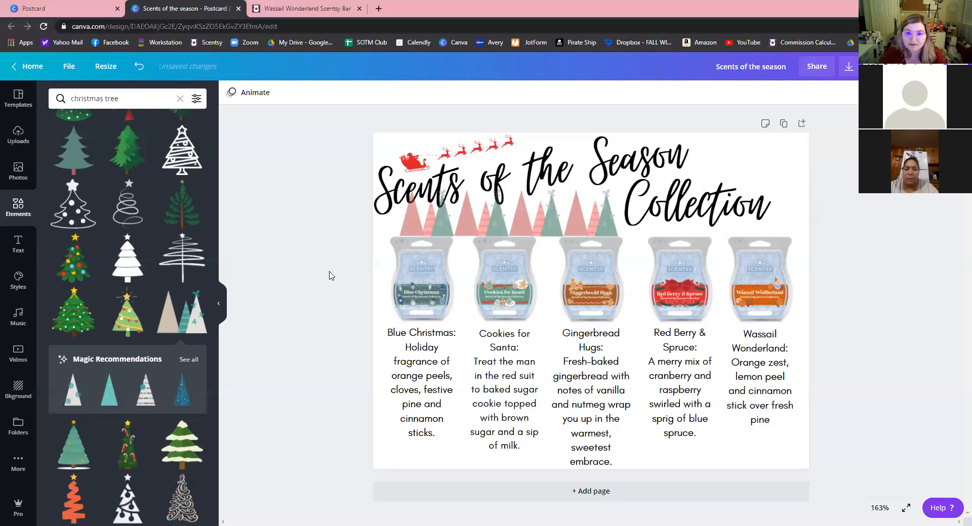
left_click(424, 223)
key("Delete")
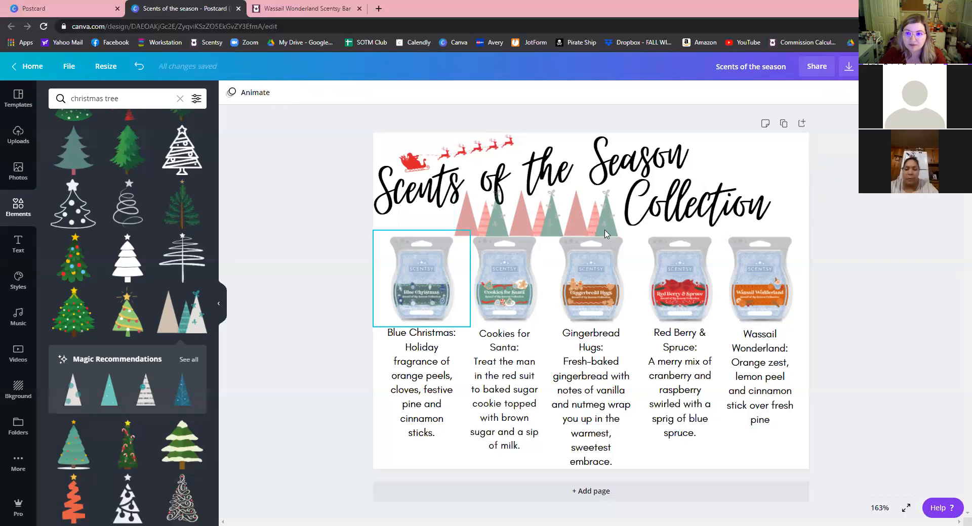
Add tree copies right of Collection and under Scents, extending the row to the card's left edge.
left_click(608, 226)
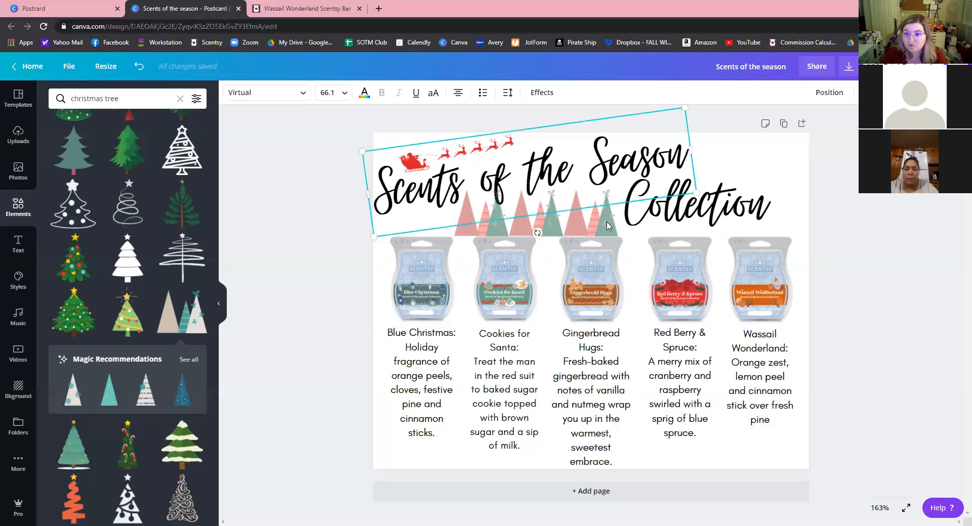
left_click_drag(802, 221, 798, 232)
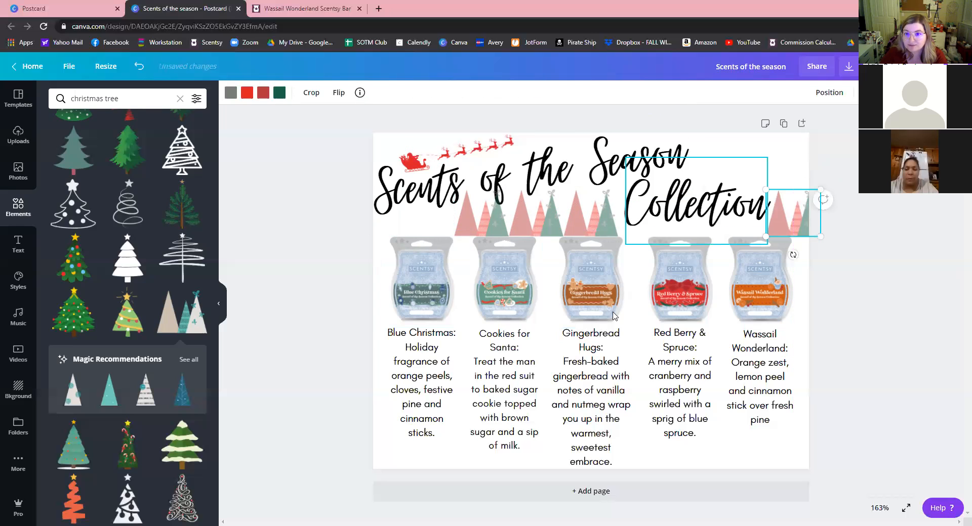
key("ctrl+v")
left_click_drag(612, 316, 418, 225)
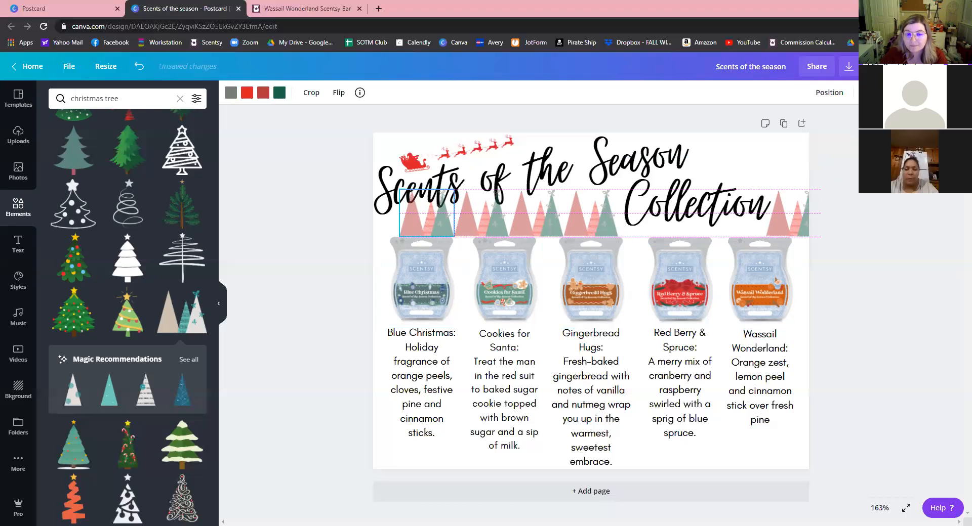
left_click_drag(409, 228, 355, 233)
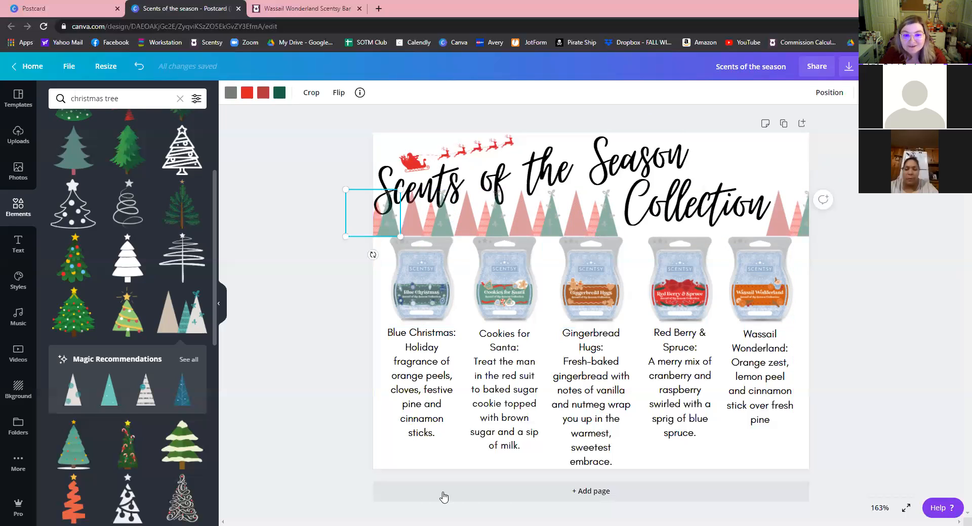
left_click(302, 417)
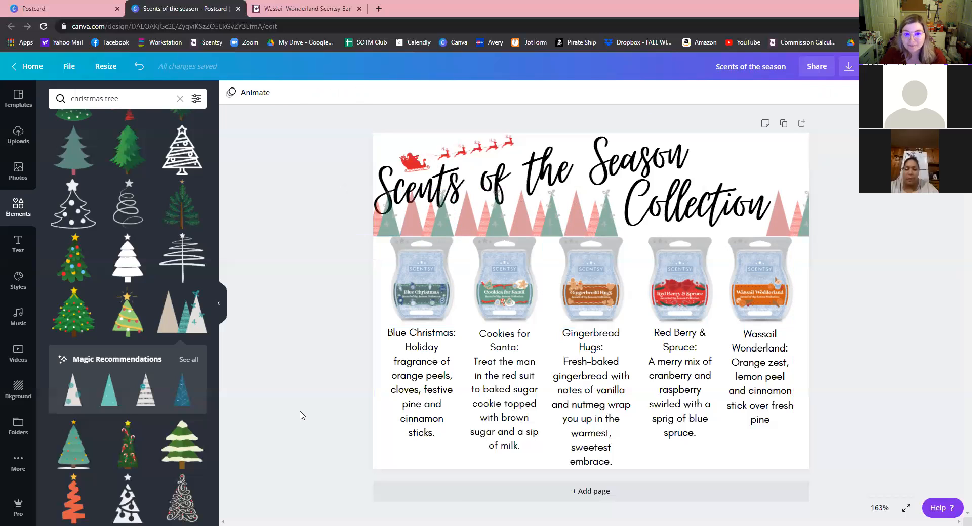
Change the title's font, trying Alamanda before settling on Aloja.
left_click(486, 183)
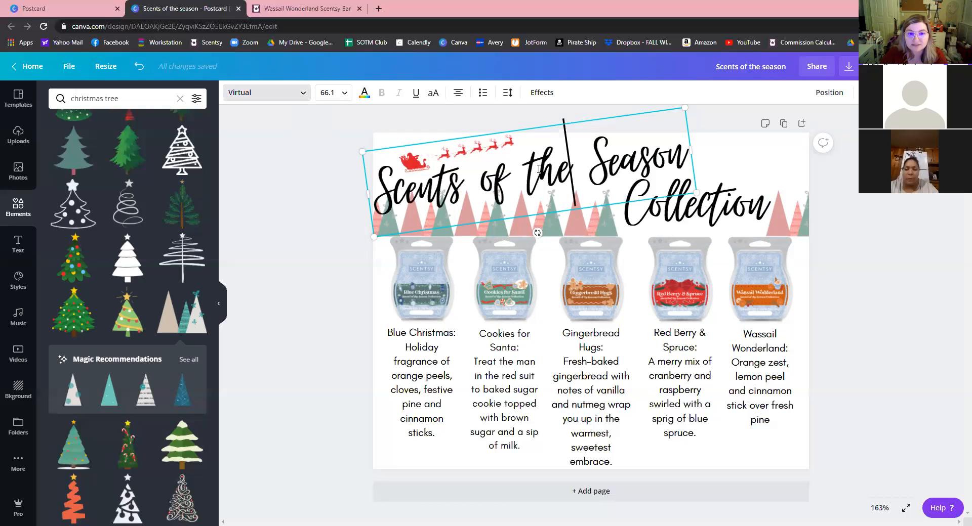
key("ctrl+a")
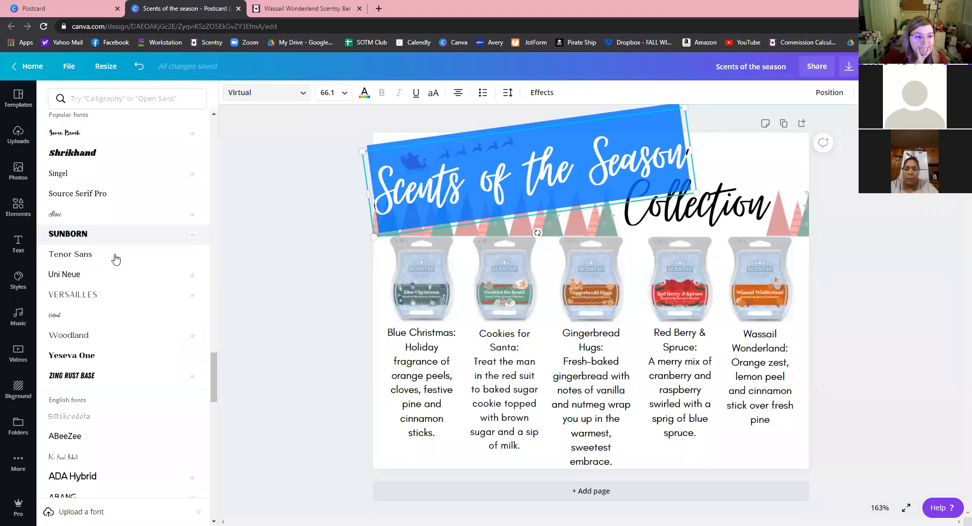
scroll(119, 284, "down", 1)
scroll(119, 283, "down", 5)
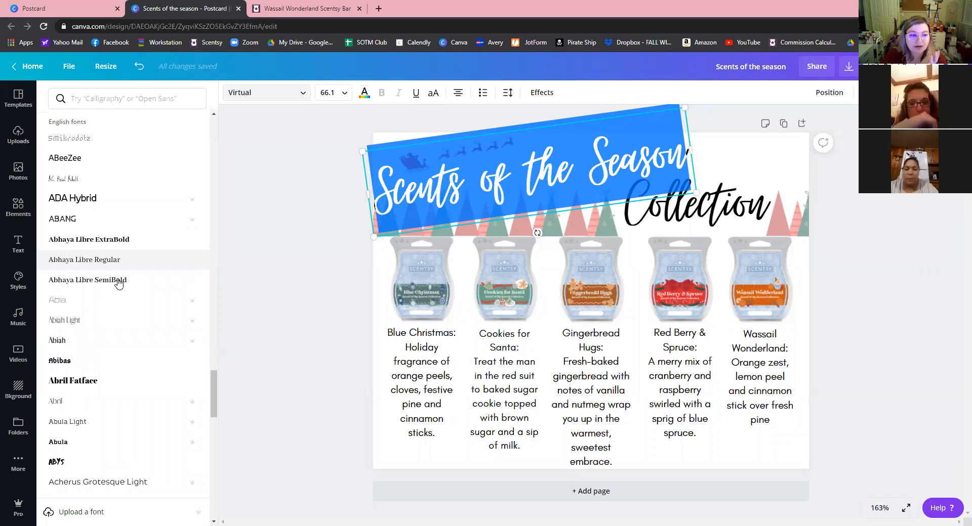
scroll(119, 283, "down", 5)
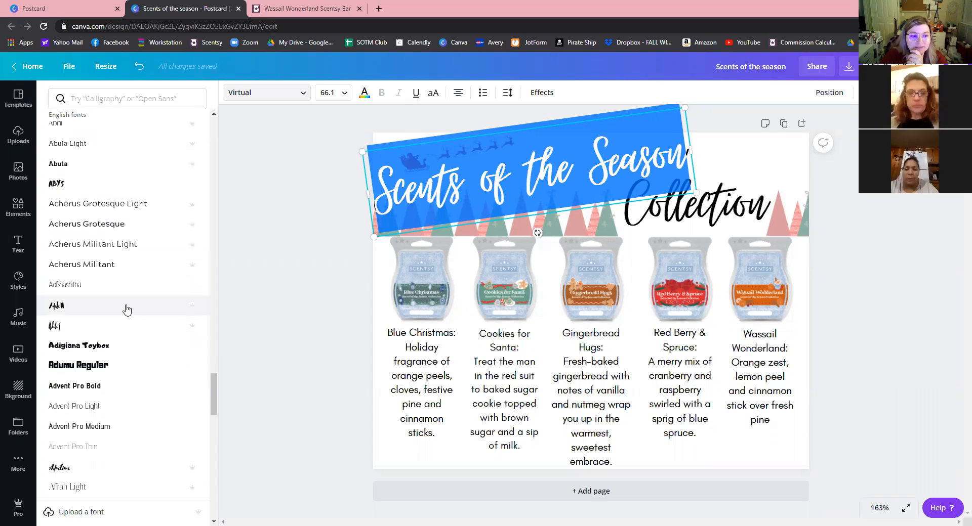
scroll(127, 310, "down", 3)
scroll(128, 312, "down", 5)
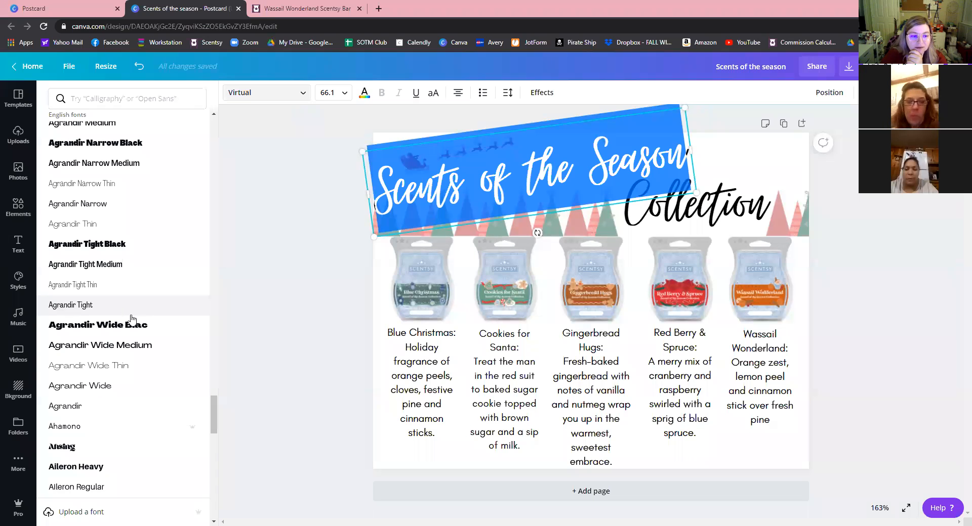
scroll(130, 324, "down", 7)
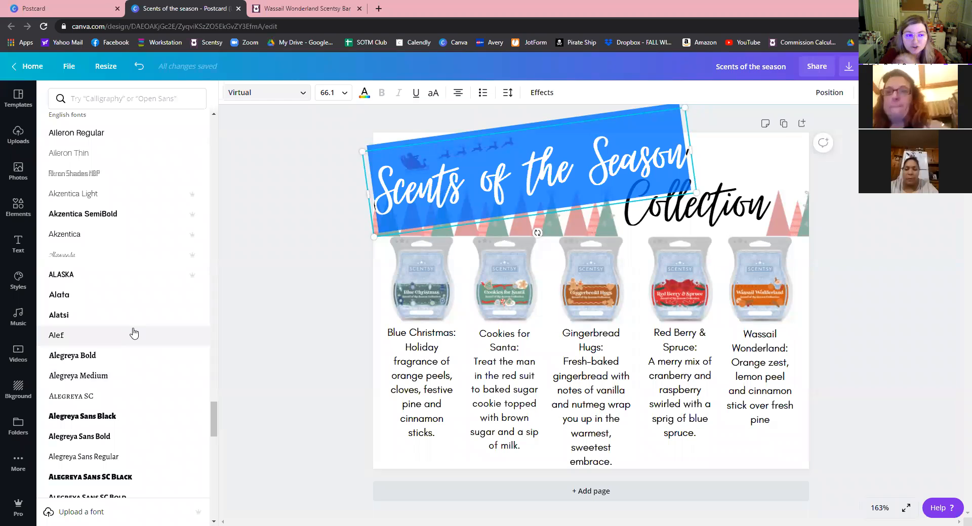
left_click(61, 257)
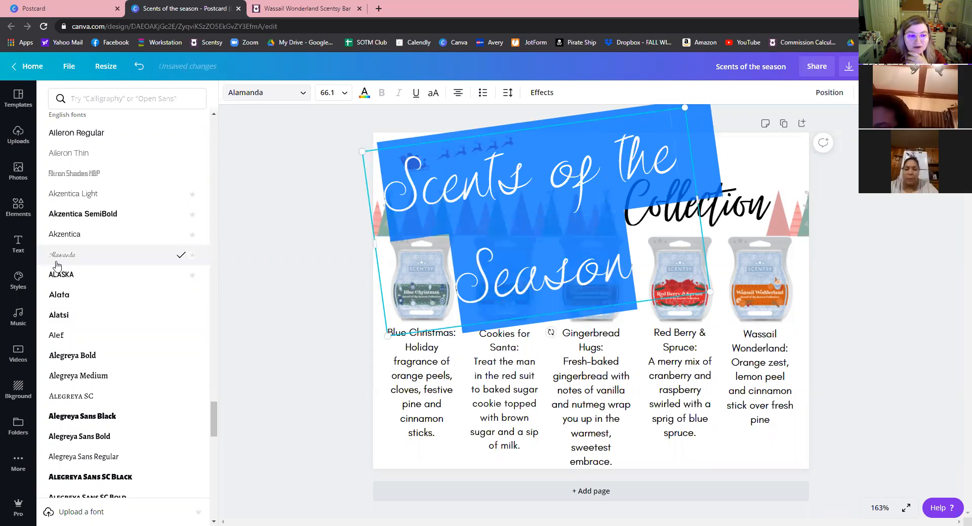
scroll(56, 314, "down", 1)
scroll(99, 342, "down", 5)
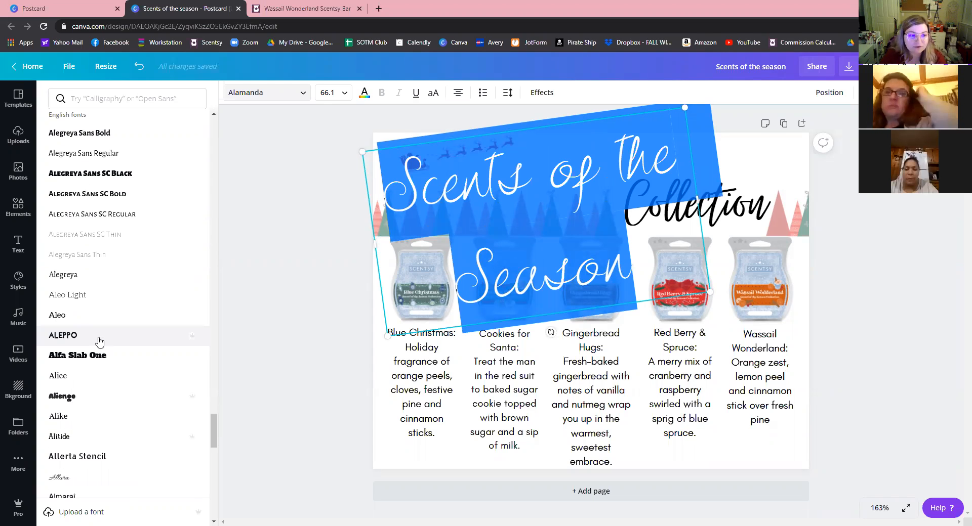
scroll(101, 334, "down", 4)
left_click(93, 320)
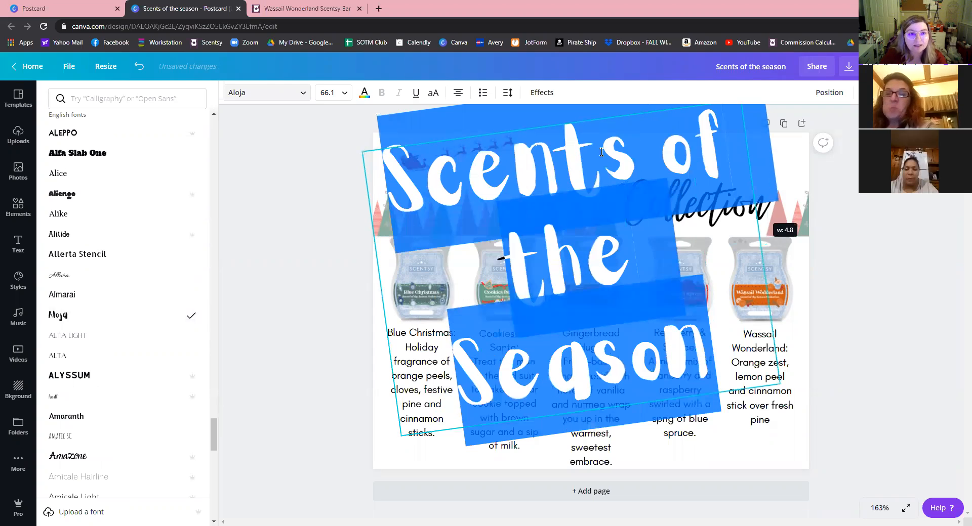
Set the title to size 21, narrow its box to one line, and move it below the reindeer.
left_click(343, 93)
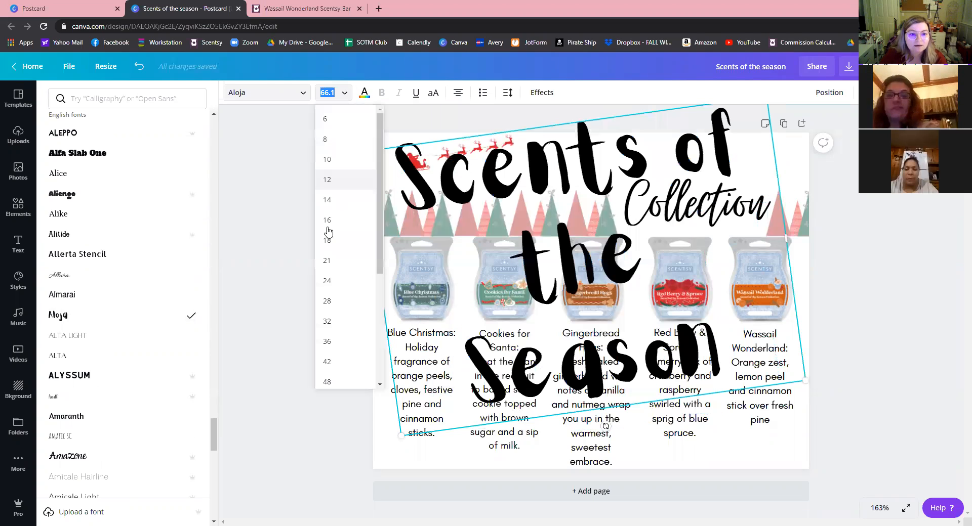
type("21")
key("Return")
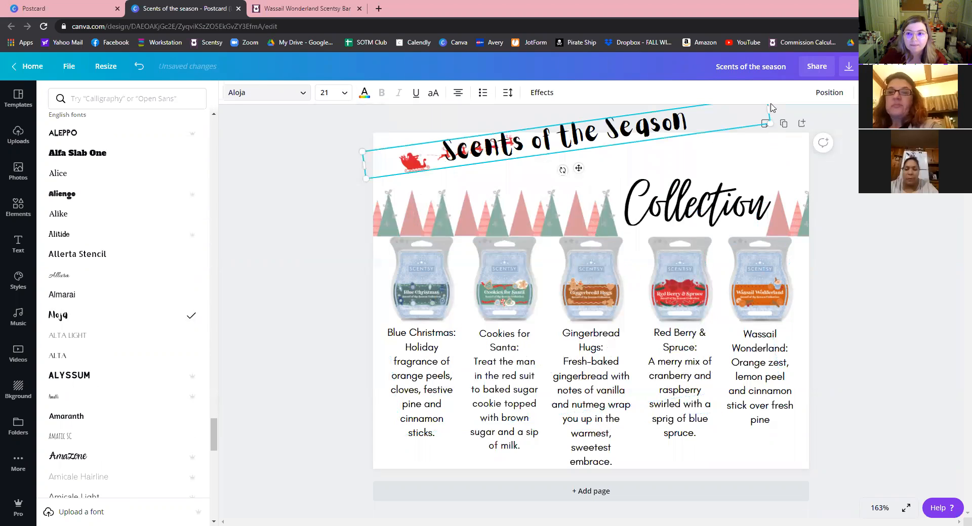
left_click_drag(757, 114, 689, 164)
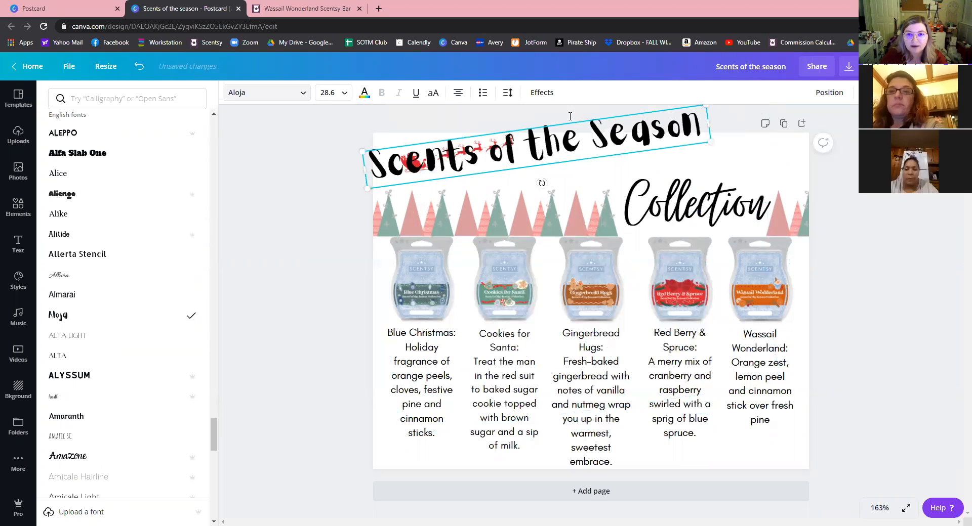
left_click(573, 119)
left_click_drag(571, 140, 588, 152)
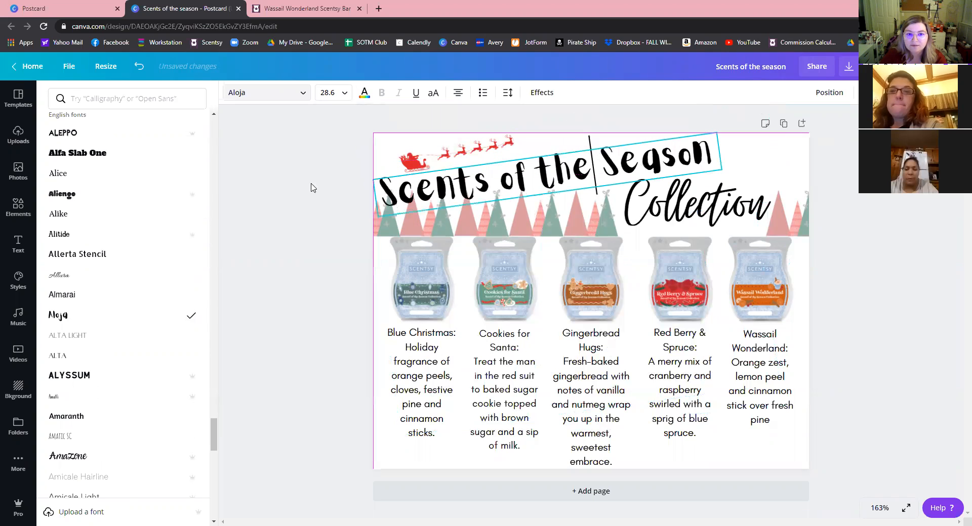
left_click(305, 365)
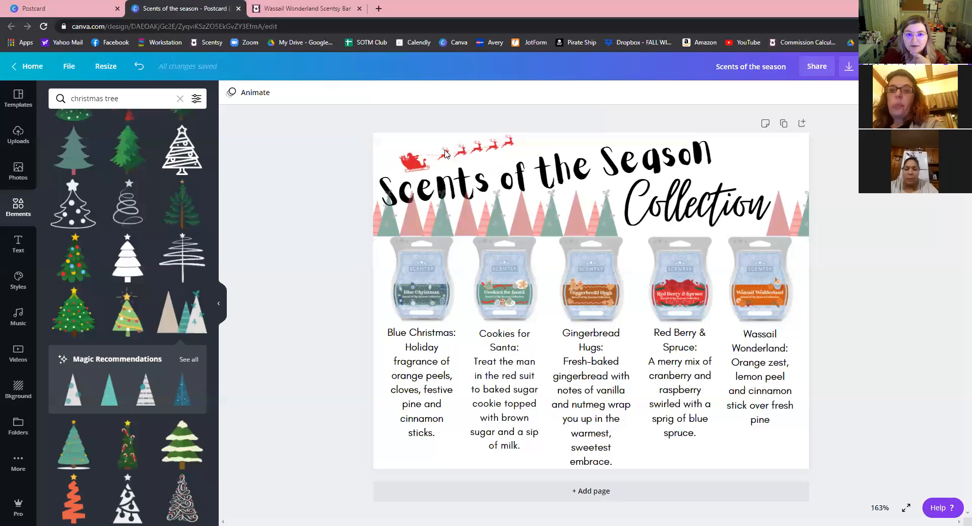
Enlarge the sleigh and reindeer graphic and tilt it slightly to match the title.
left_click(506, 149)
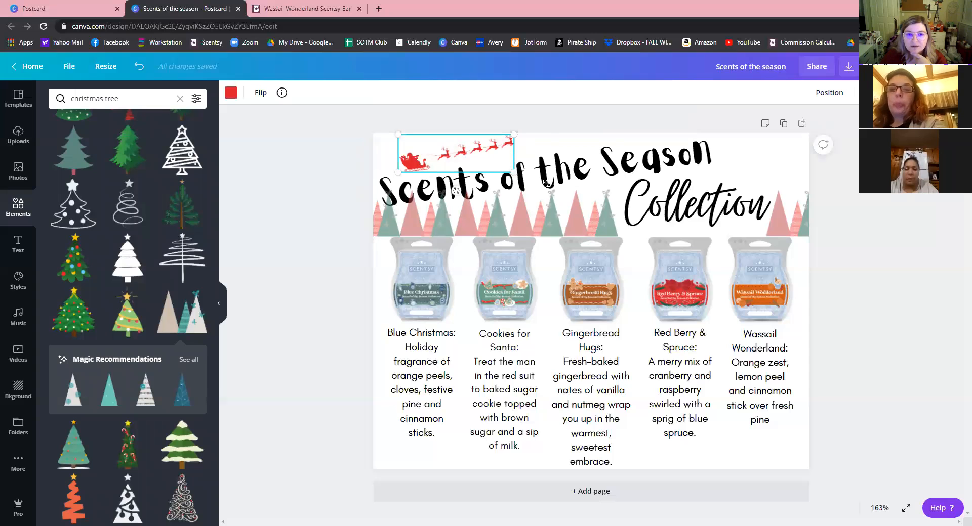
left_click_drag(514, 171, 551, 185)
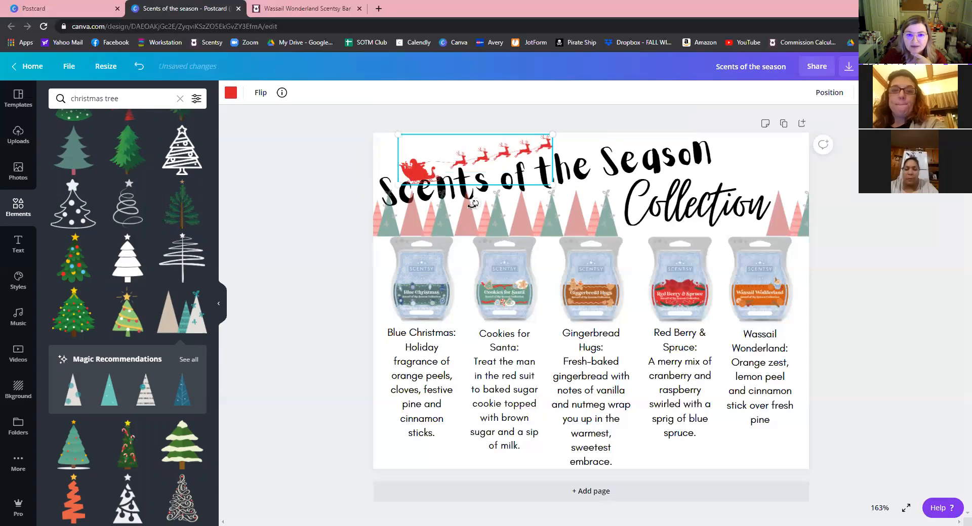
left_click_drag(472, 203, 475, 207)
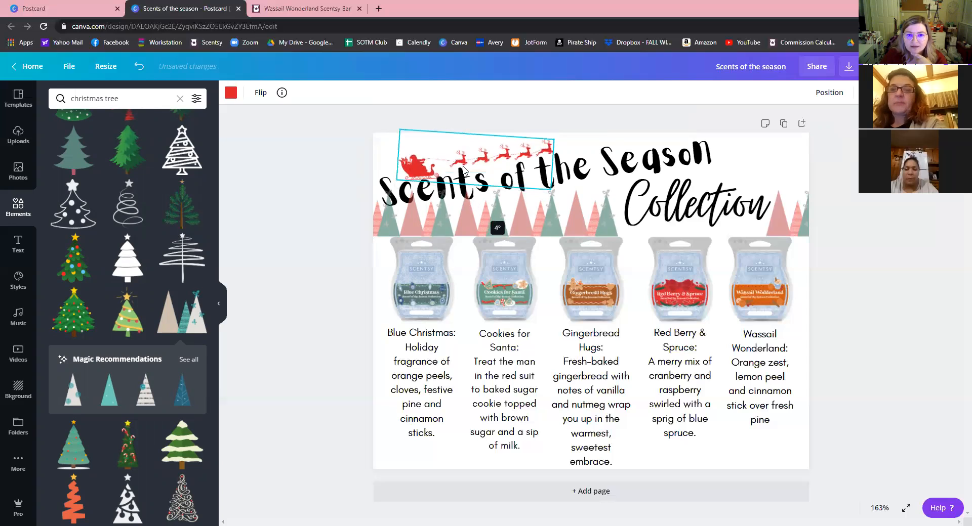
left_click_drag(460, 152, 449, 144)
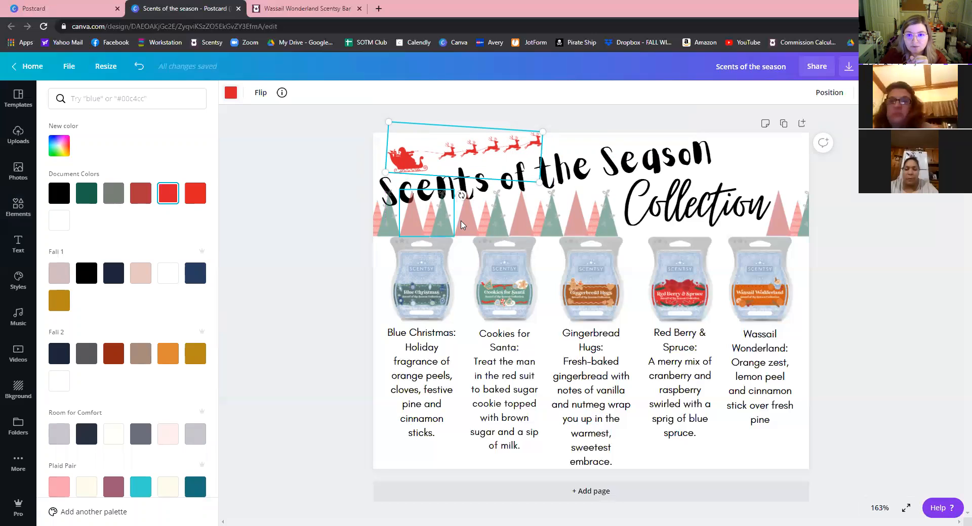
Try grey and black on the sleigh, then recolour it red.
left_click(114, 198)
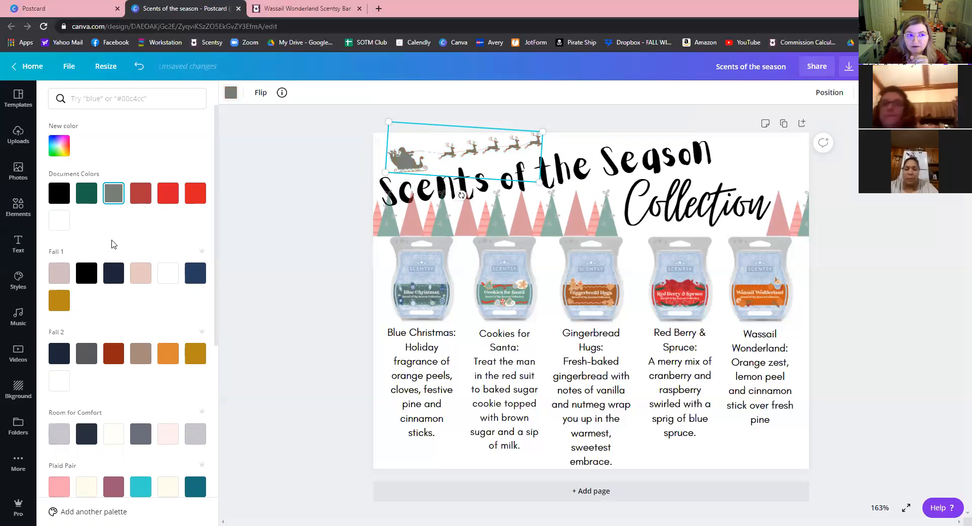
left_click(60, 193)
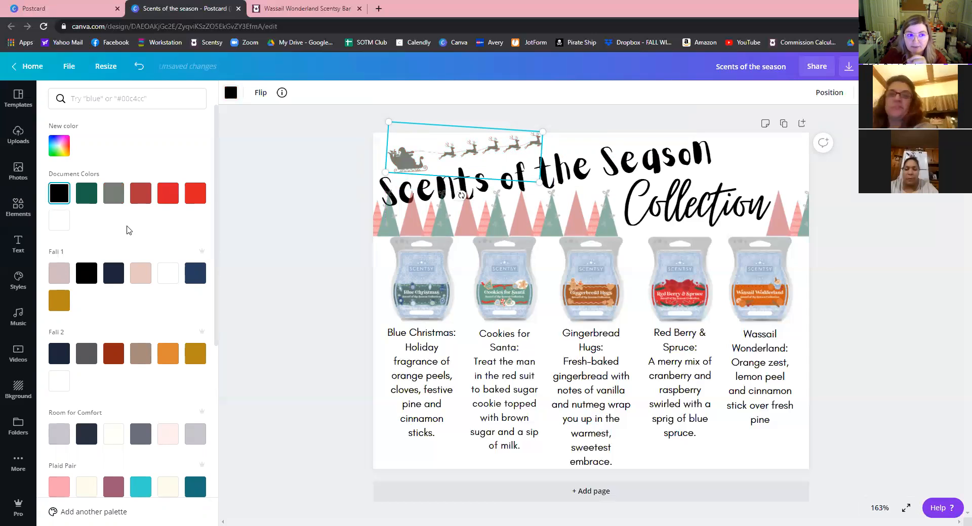
left_click(141, 193)
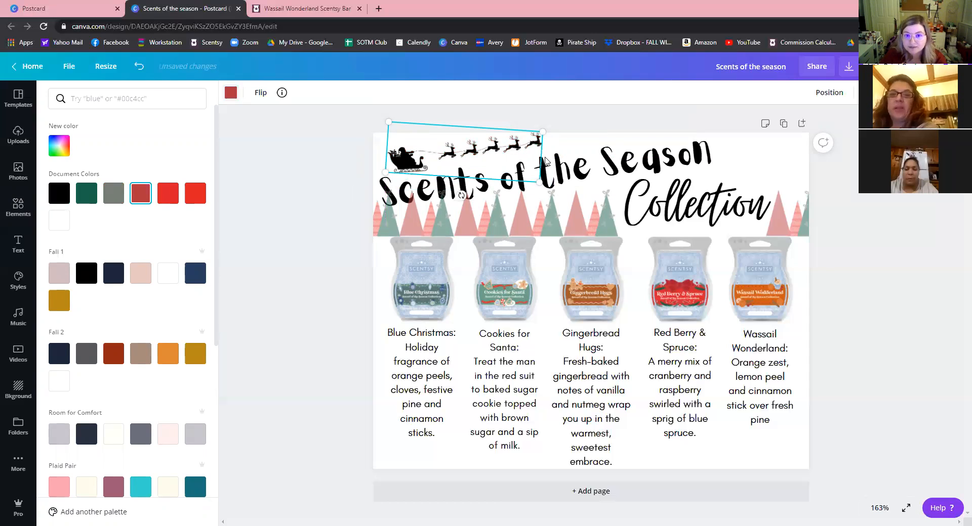
Try grey, red and teal text colours, then make the Scents of the Season title dark blue.
left_click(697, 202)
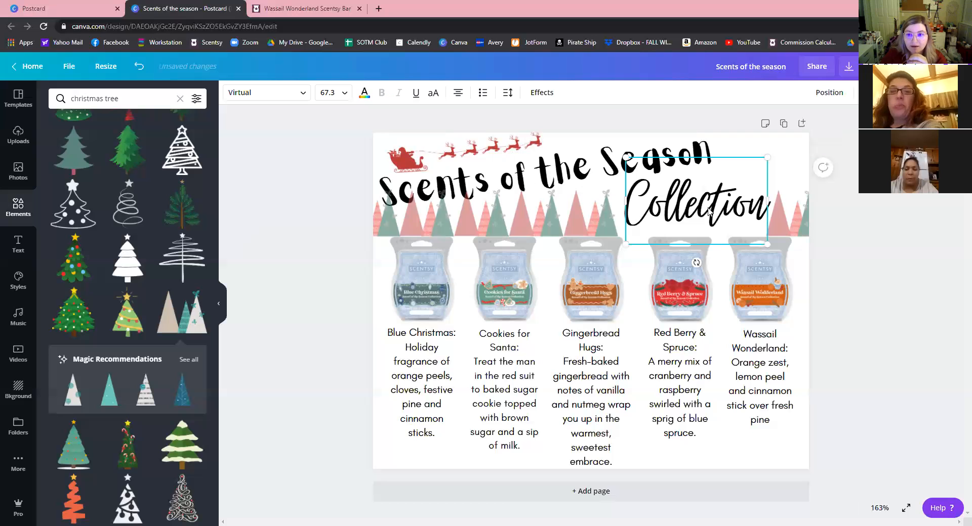
left_click(364, 93)
left_click(113, 196)
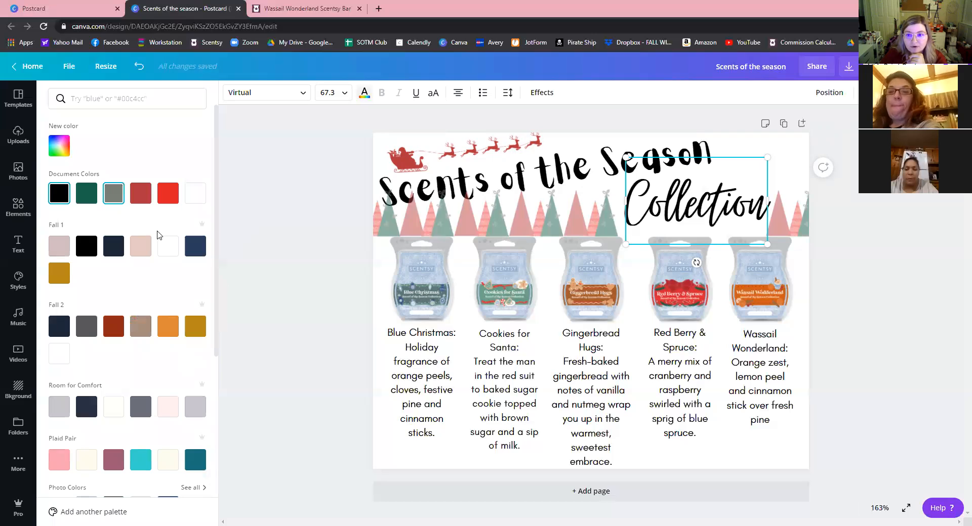
left_click(455, 187)
left_click(139, 193)
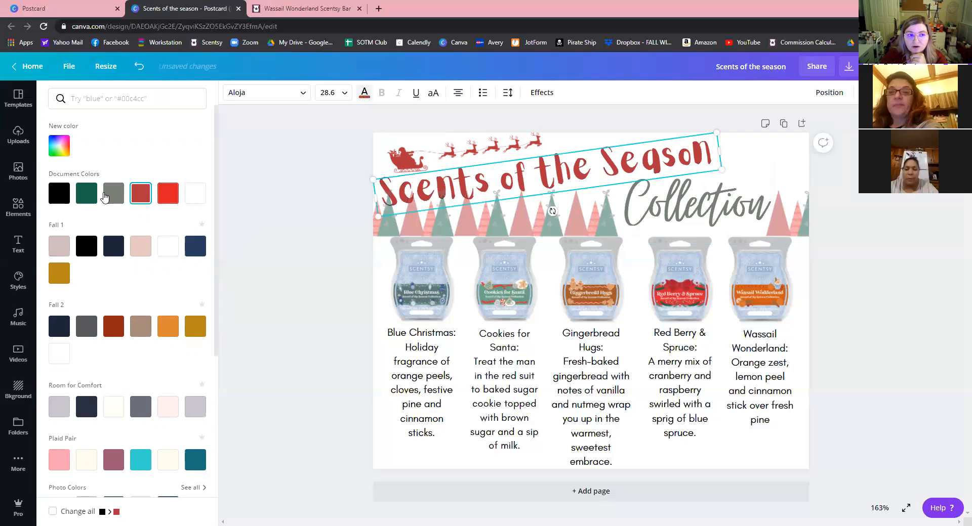
left_click(114, 196)
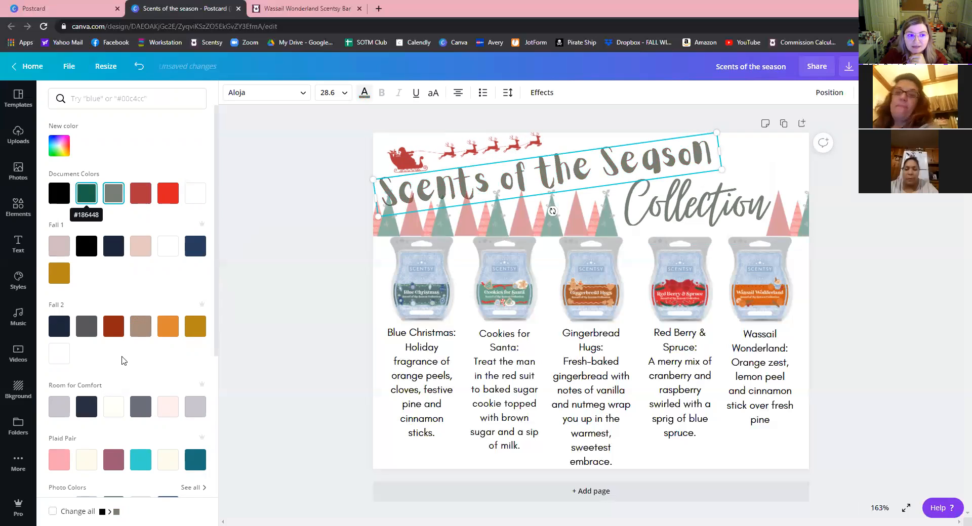
scroll(121, 360, "down", 2)
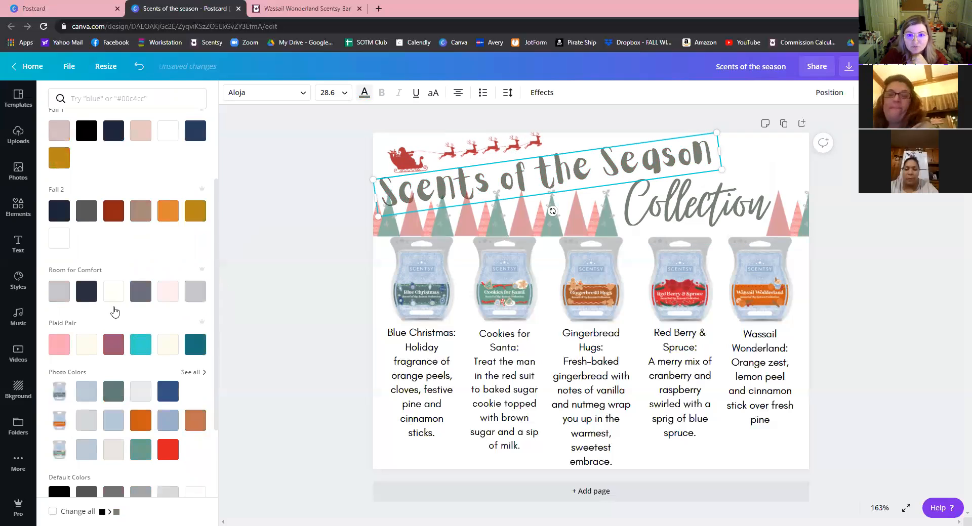
scroll(75, 306, "down", 2)
left_click(114, 304)
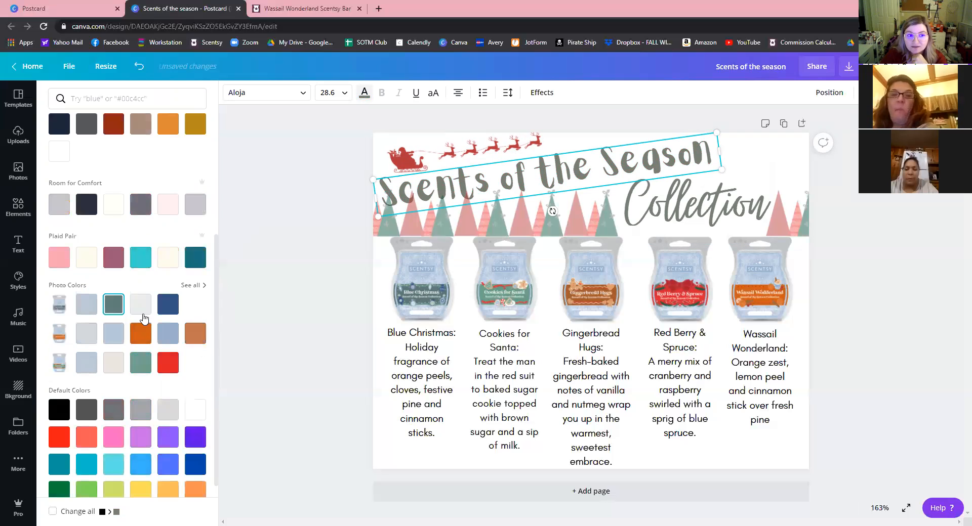
left_click(167, 304)
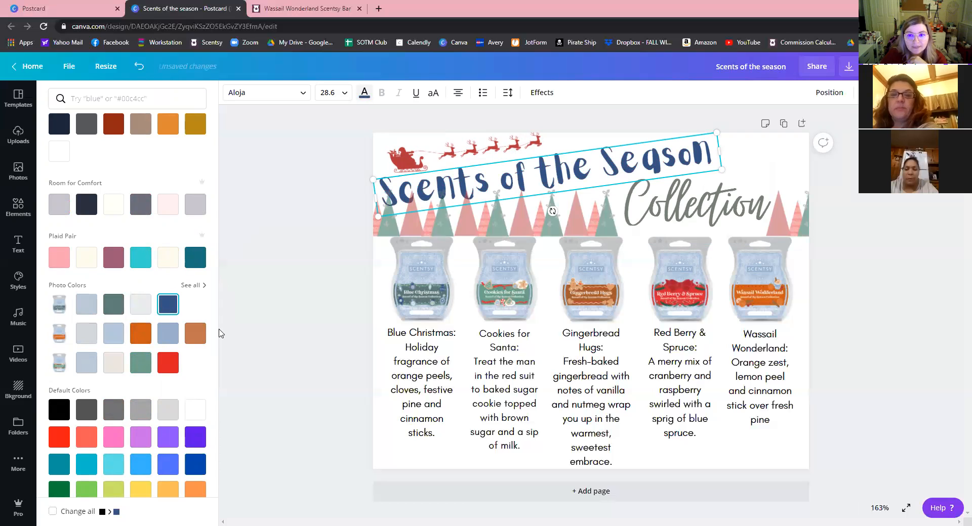
Give Collection the matching dark blue and clear the selection.
left_click(696, 203)
left_click(170, 308)
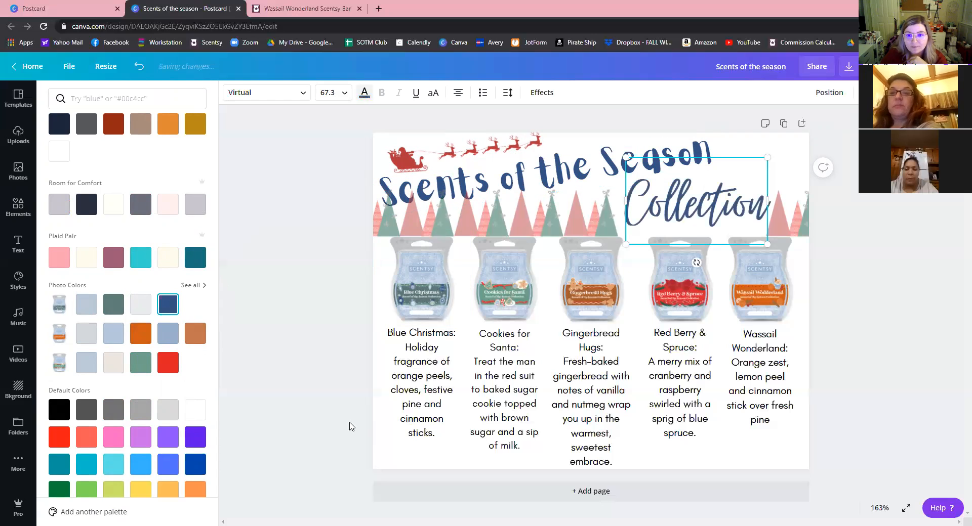
left_click(295, 316)
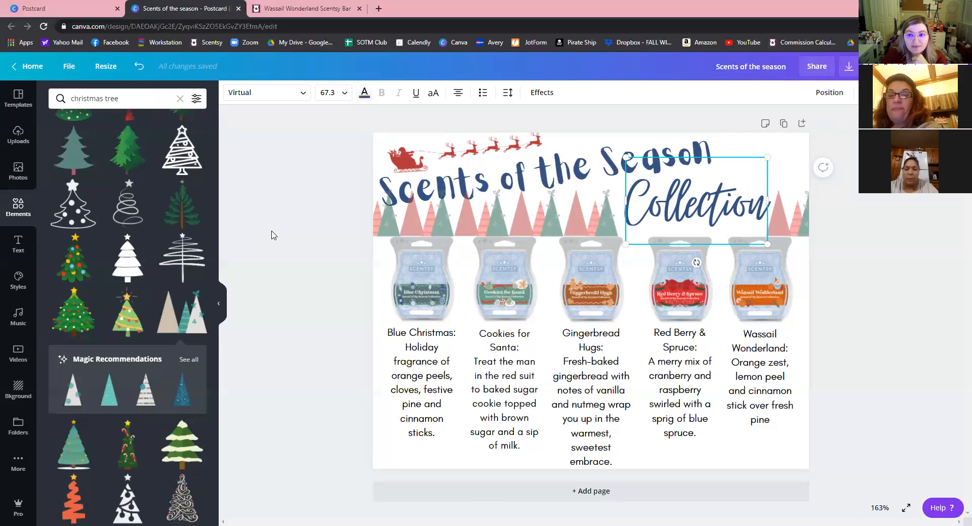
key("Escape")
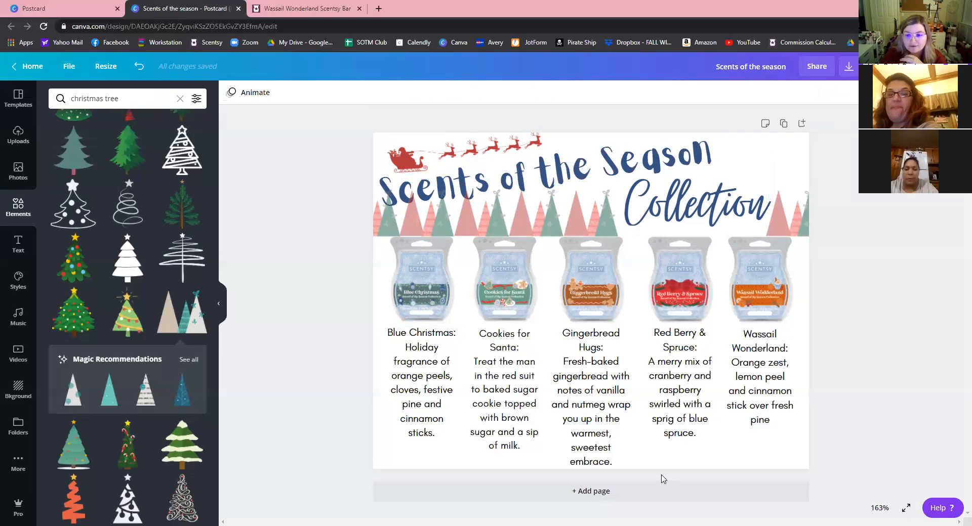
left_click(767, 391)
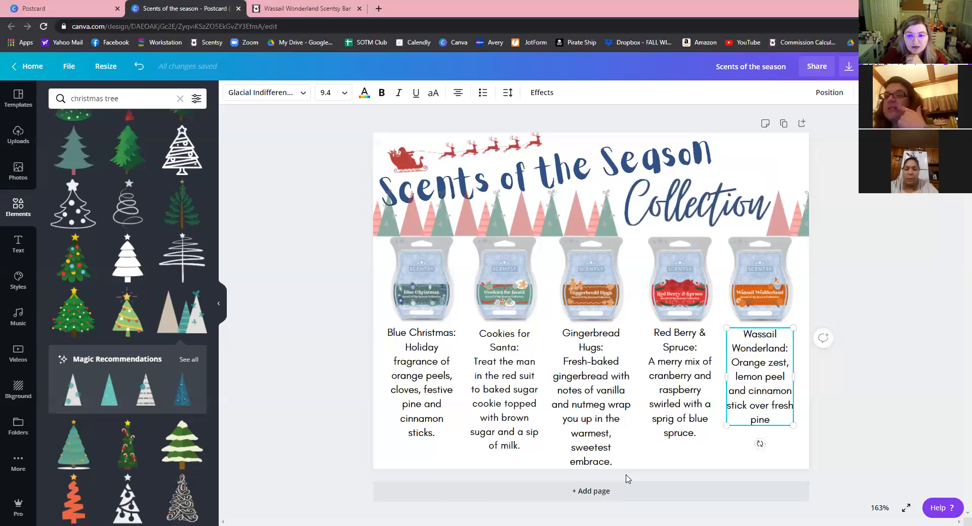
left_click(687, 465)
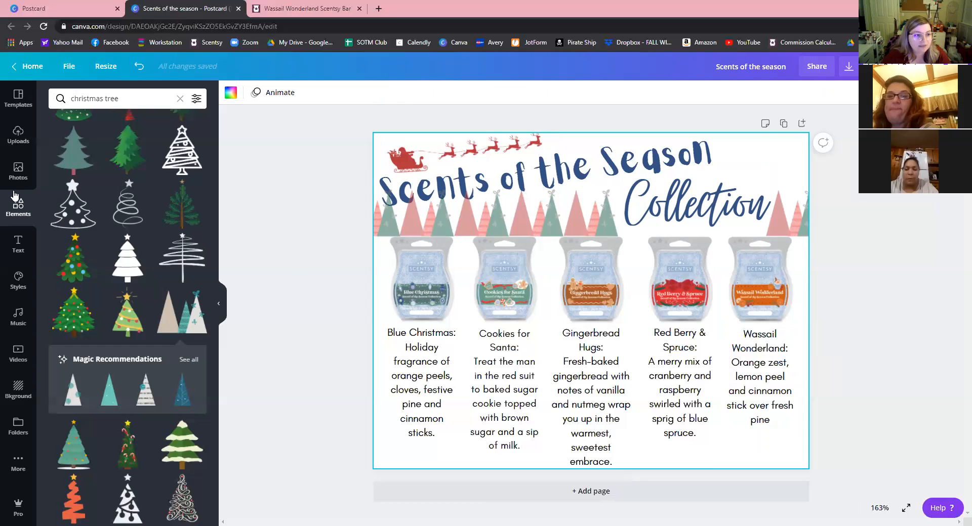
Scroll the Christmas tree results, show the uploaded images, and open a new browser tab.
left_click(270, 416)
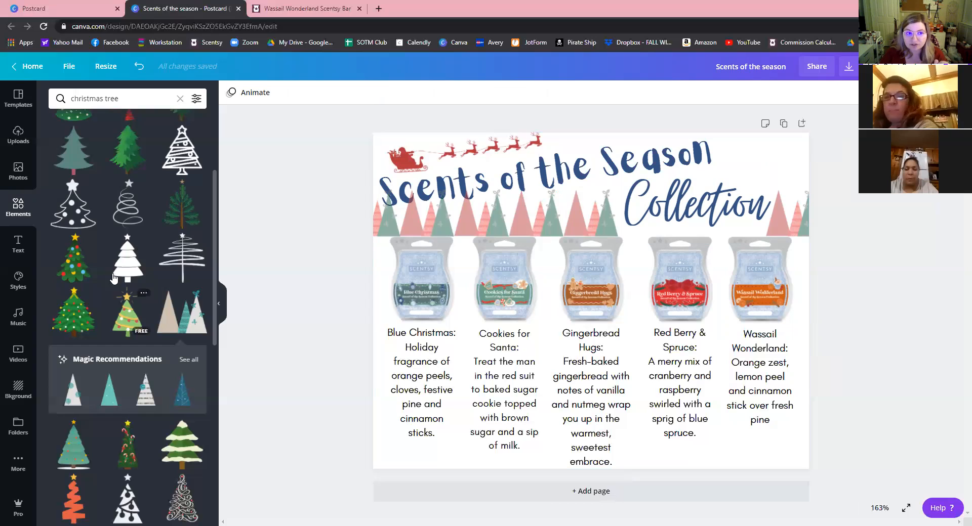
scroll(125, 354, "up", 2)
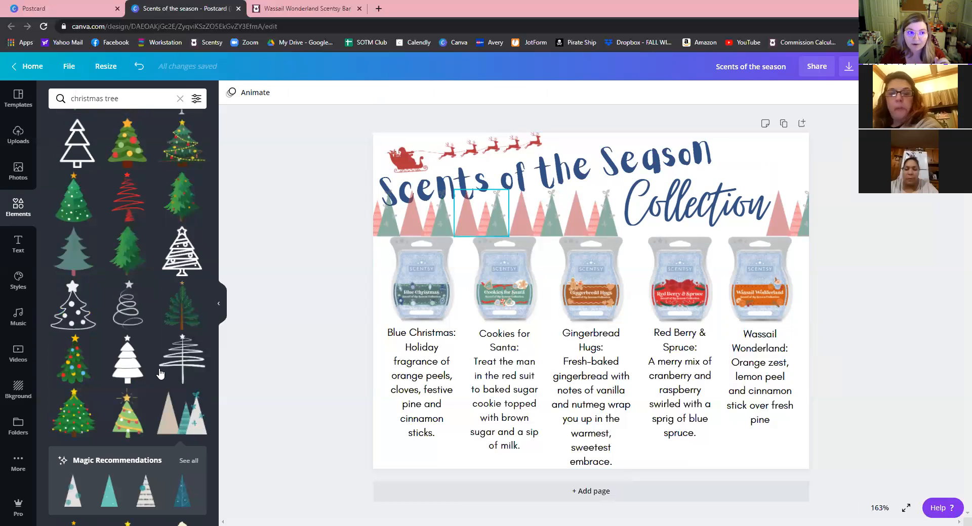
scroll(65, 274, "up", 1)
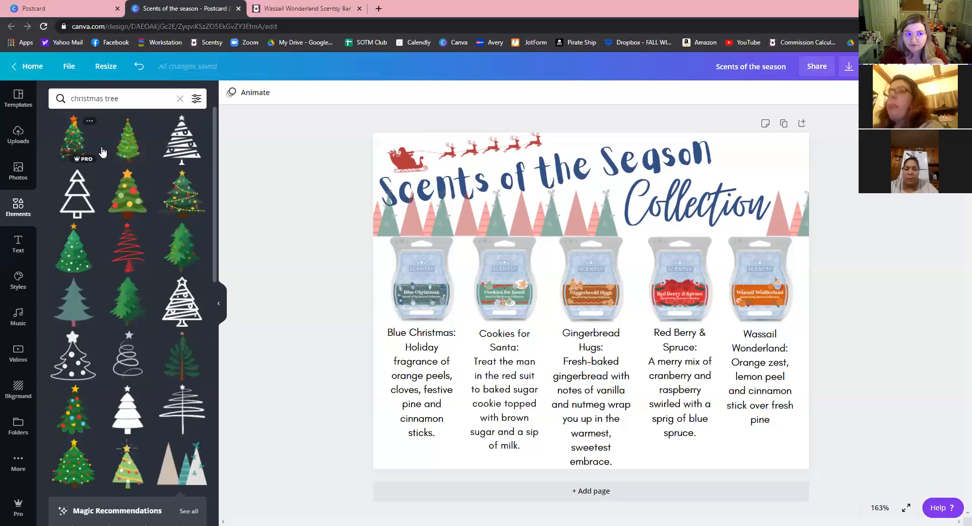
left_click(18, 134)
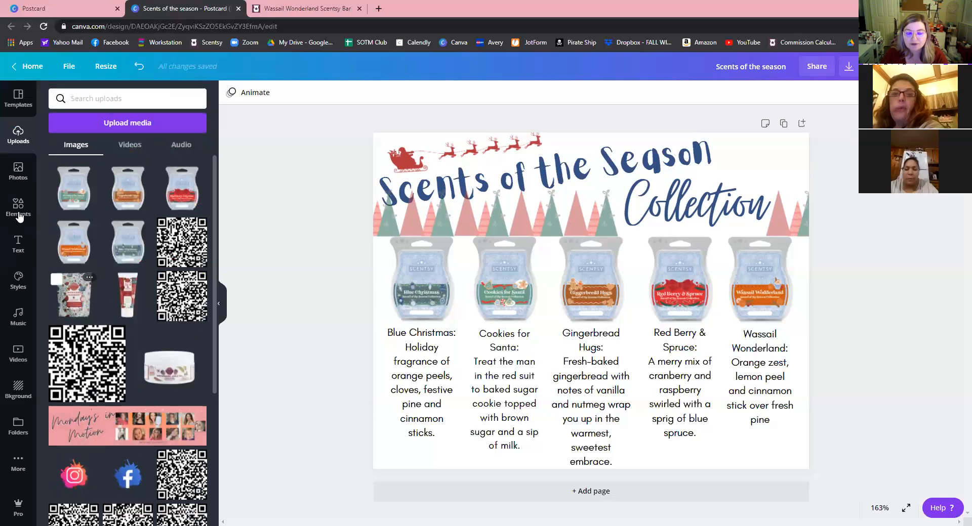
left_click(378, 8)
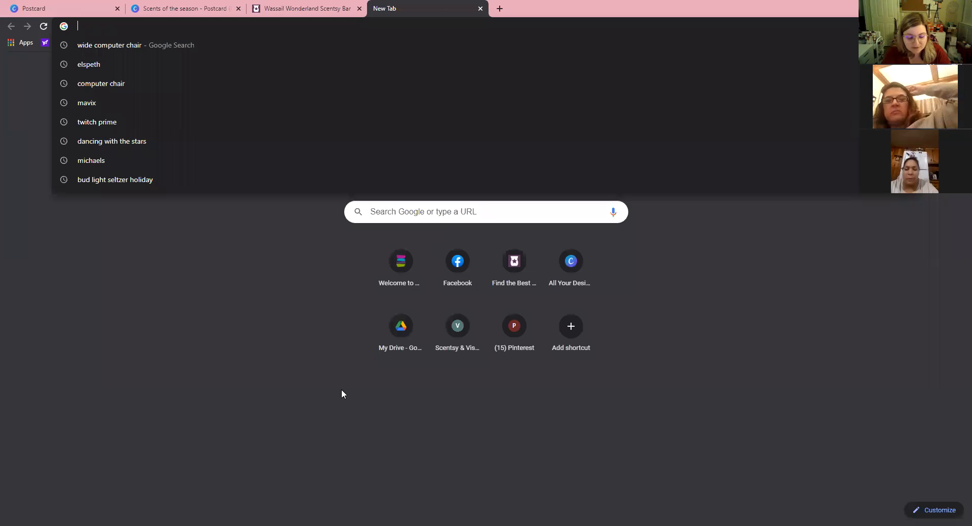
Search 'christmas tree transp', save a tree image as unnamed.png, then return to Canva.
type("christmas")
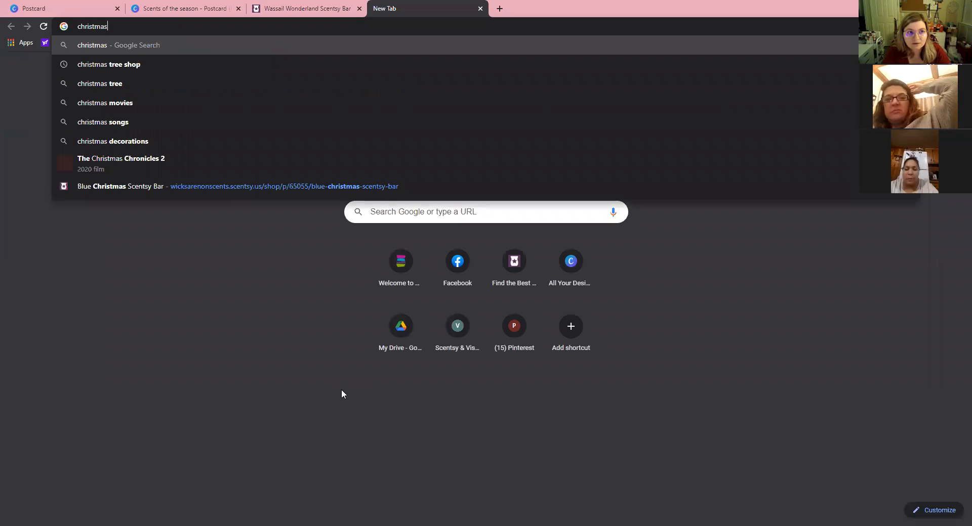
type(" tree transp")
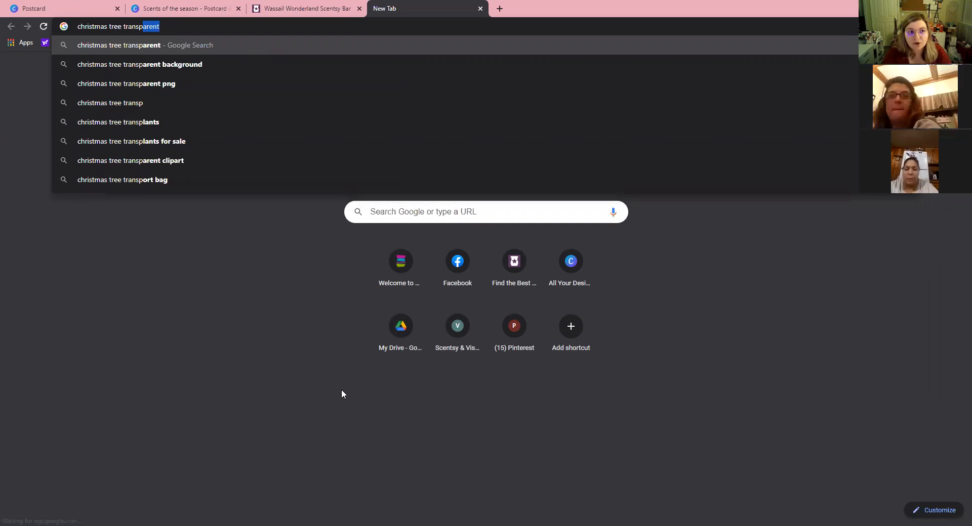
key("Return")
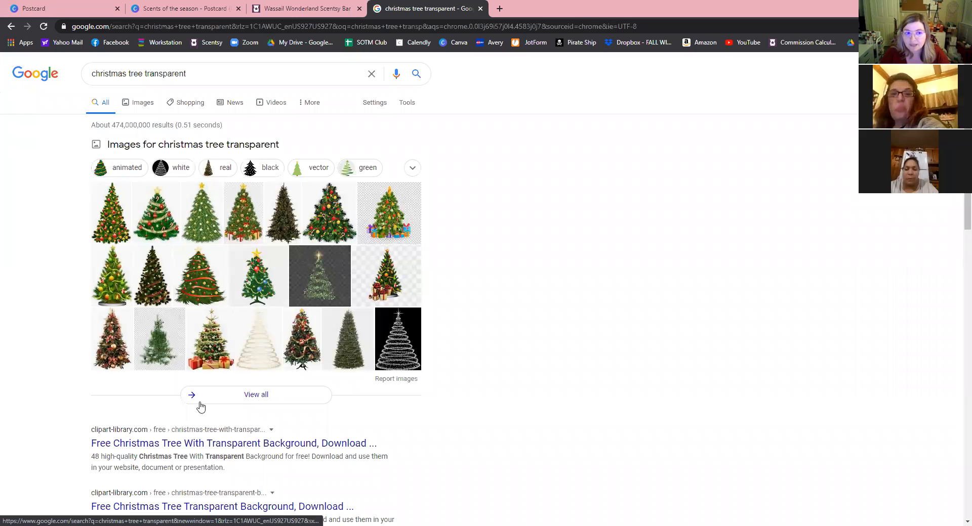
left_click(168, 225)
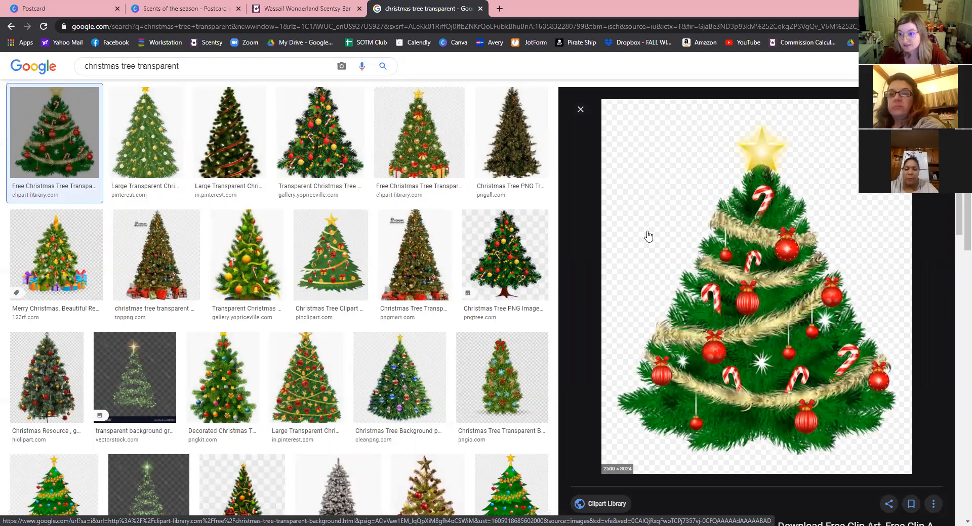
right_click(716, 283)
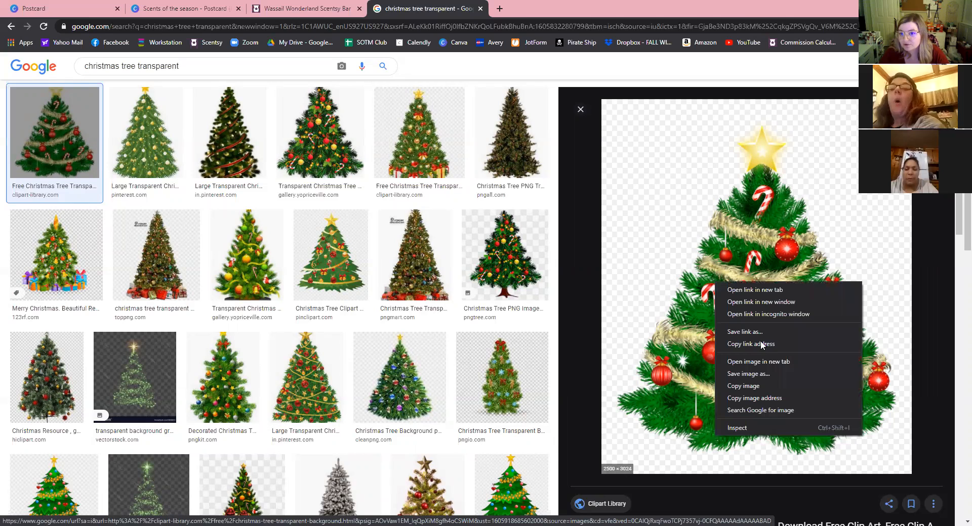
left_click(763, 376)
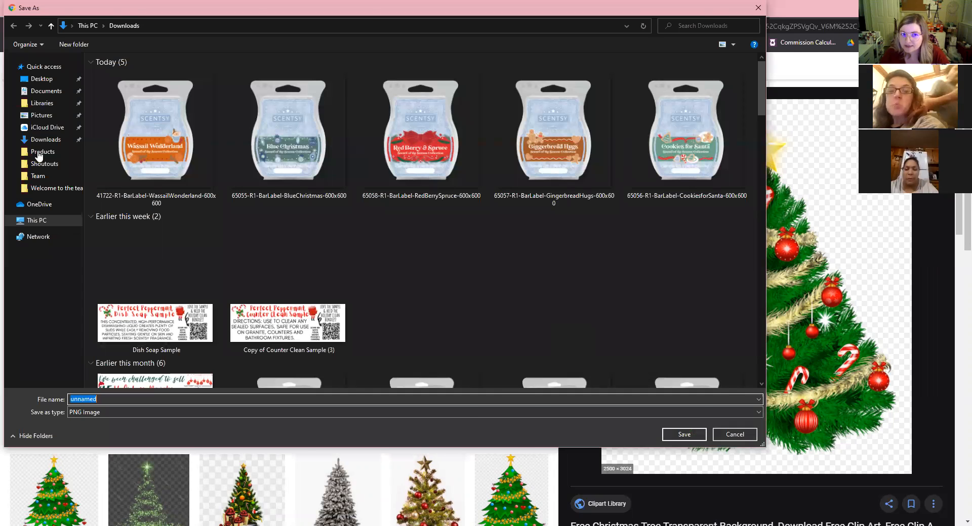
key("Return")
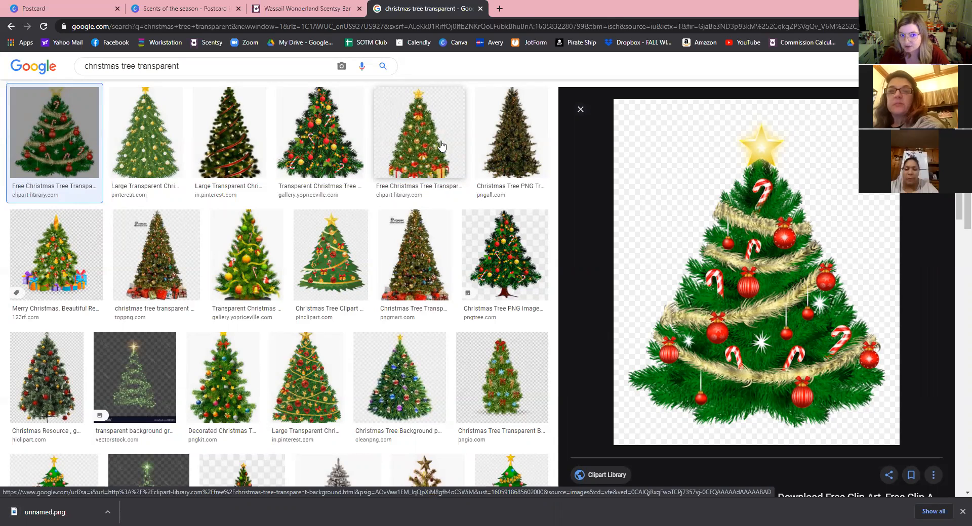
left_click(248, 112)
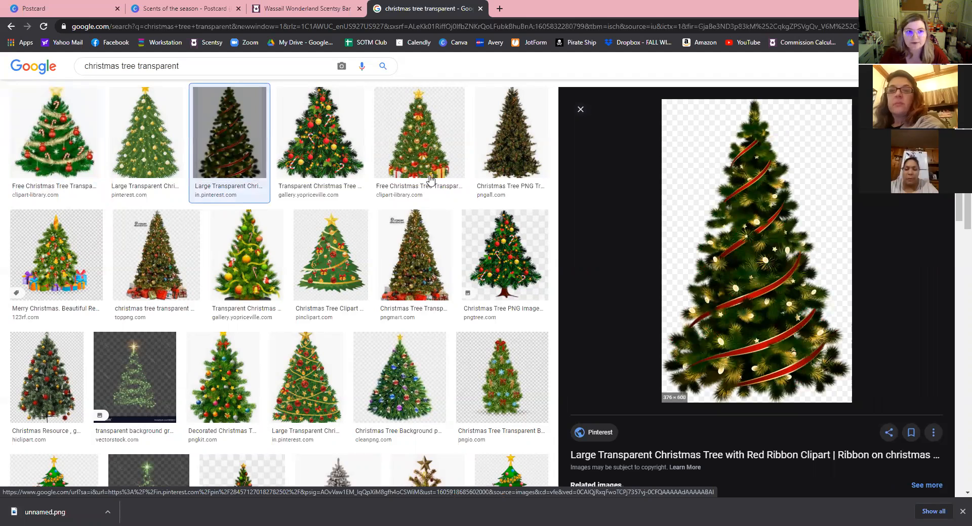
left_click(176, 10)
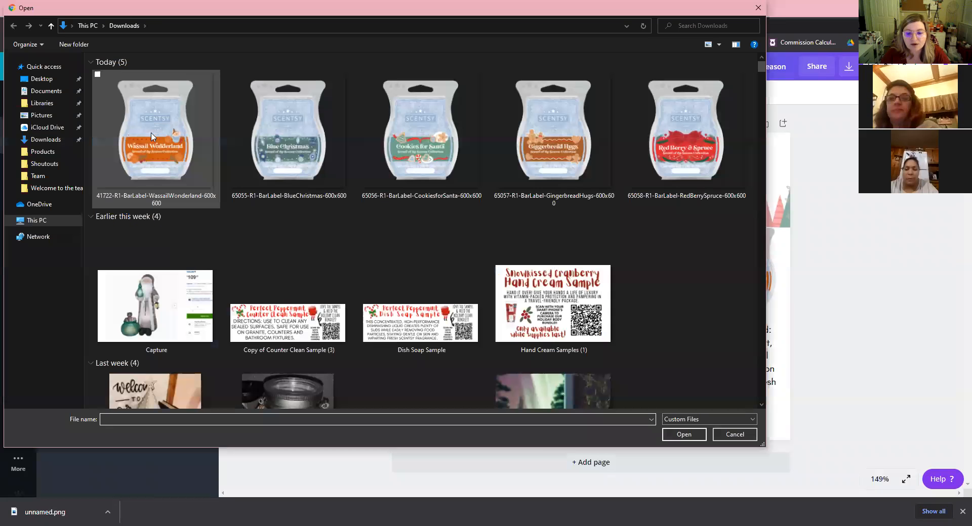
Upload unnamed.png, delete it from the postcard, and browse the 'christmas tree' graphics.
left_click(152, 134)
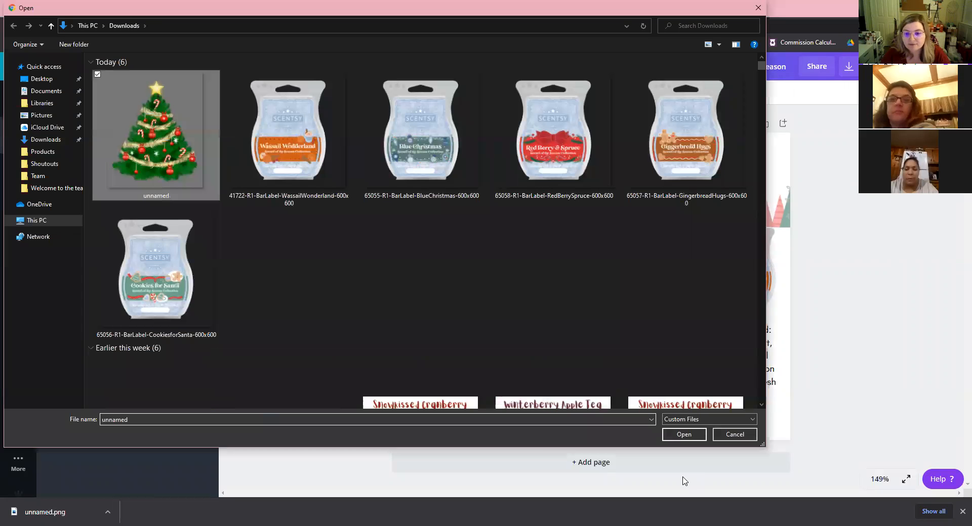
left_click(684, 436)
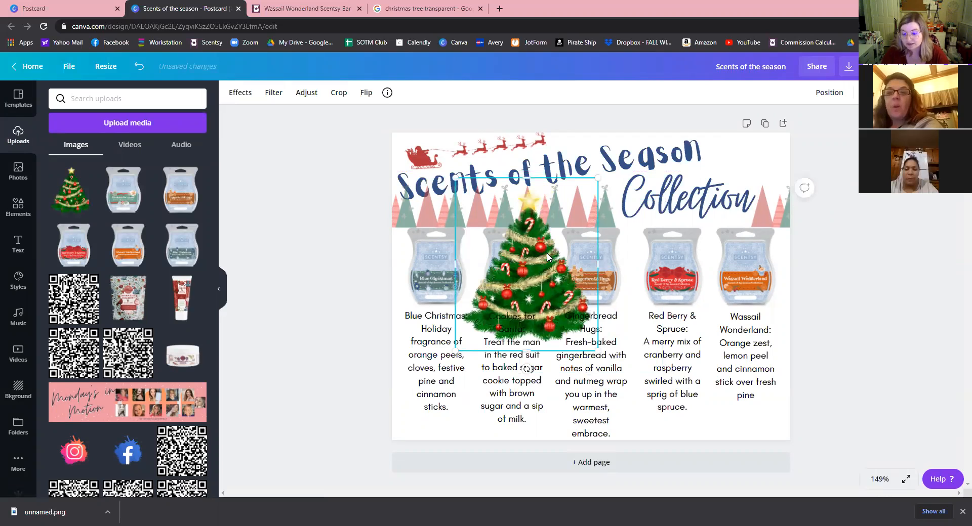
key("Delete")
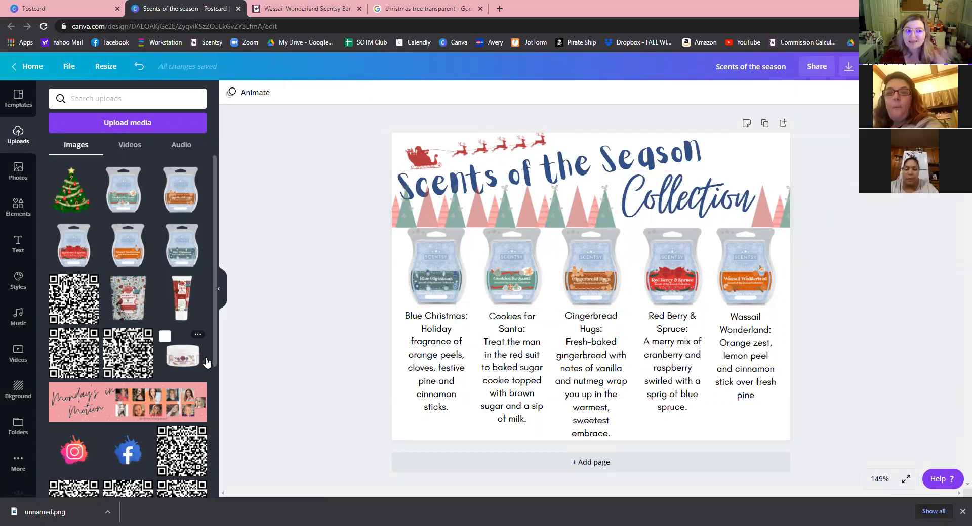
left_click(24, 216)
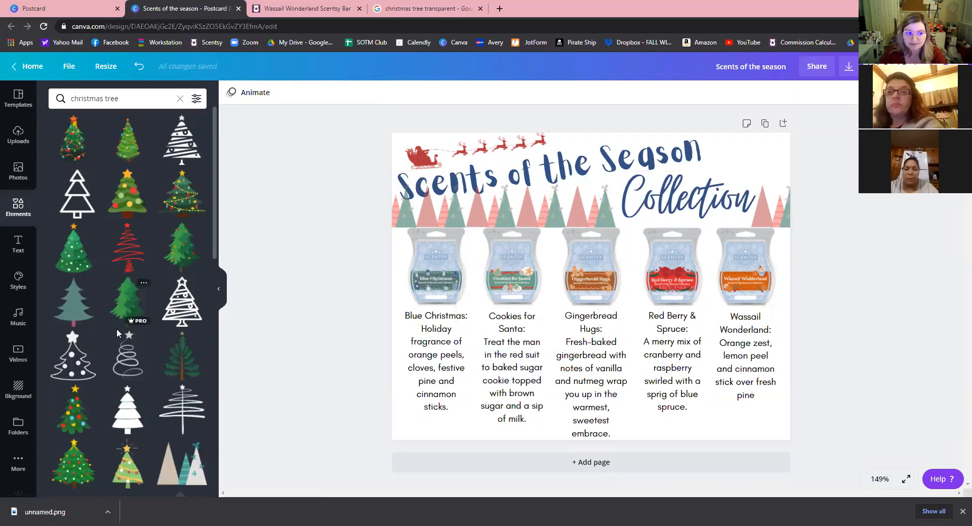
scroll(116, 317, "down", 3)
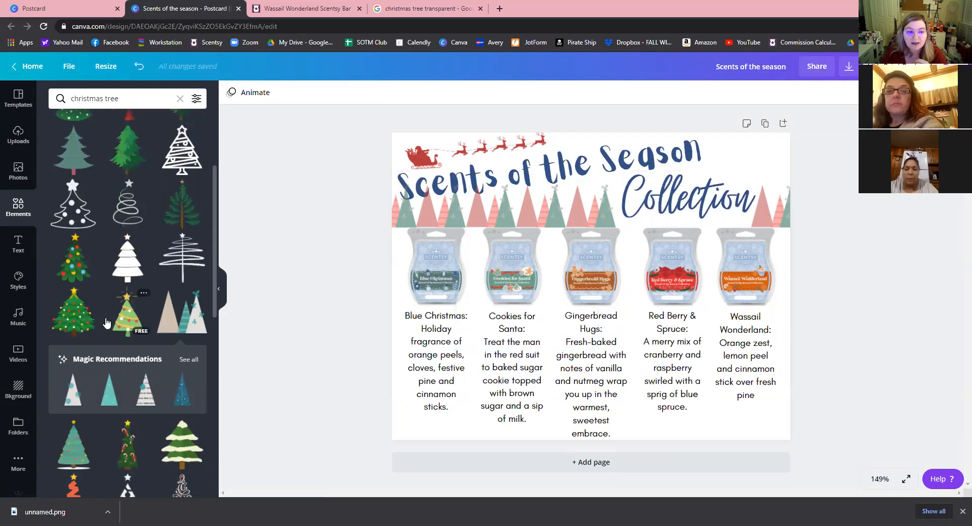
scroll(109, 385, "down", 1)
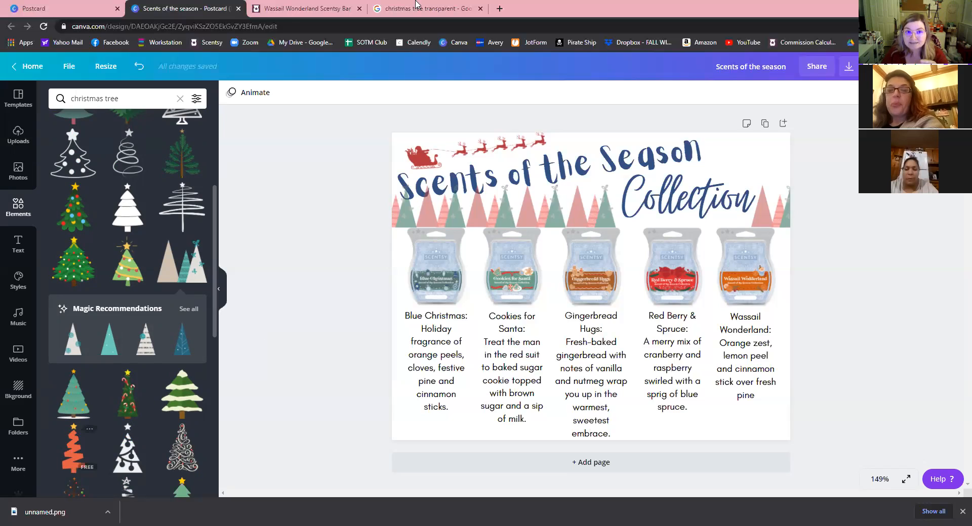
Search Google for 'qr monkey' and open the QRCode Monkey generator in a new tab.
left_click(438, 9)
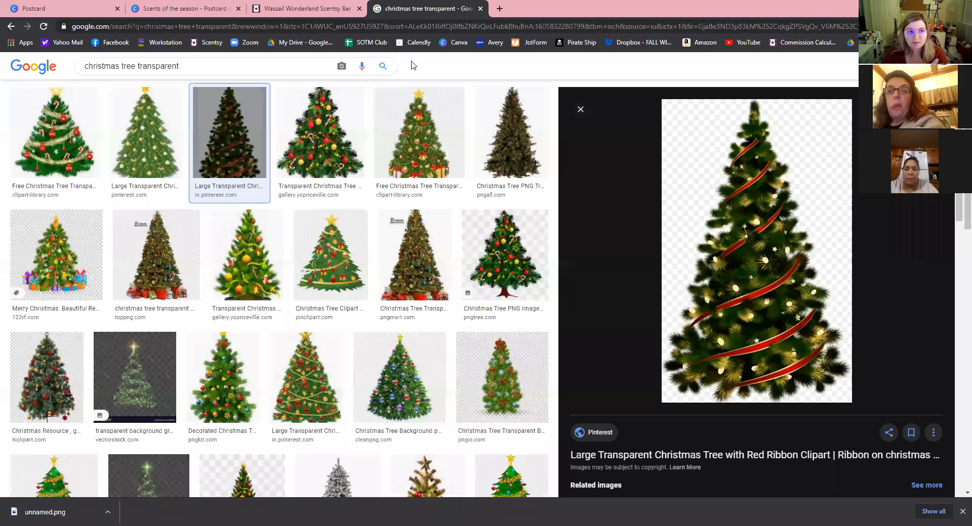
key("ctrl+l")
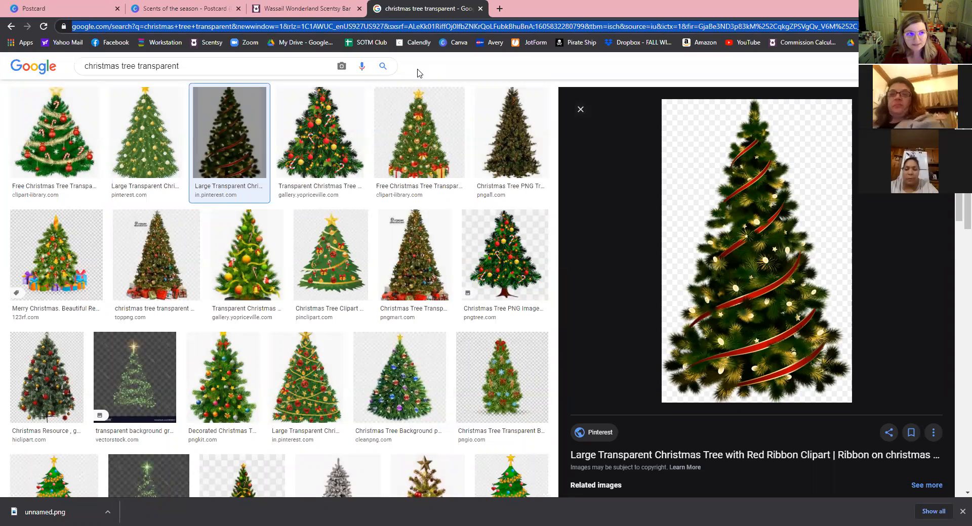
type("qr")
left_click(417, 69)
left_click(227, 158)
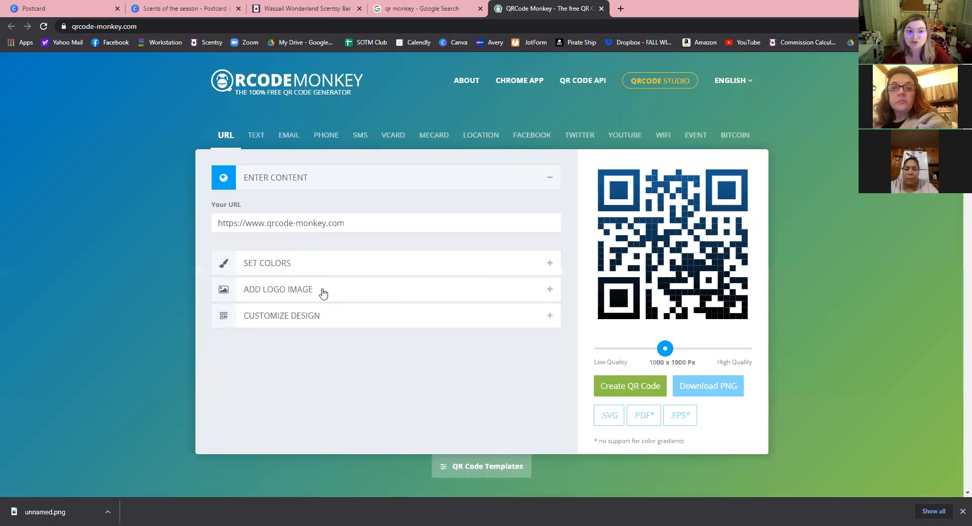
Copy the Wassail Wonderland product URL and paste it into QRCode Monkey's URL field.
left_click(324, 10)
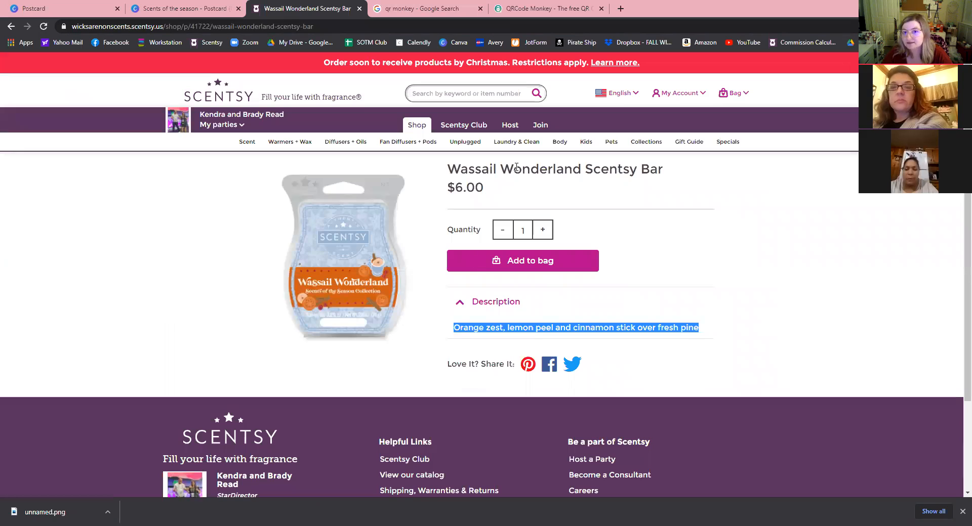
right_click(167, 26)
left_click(208, 81)
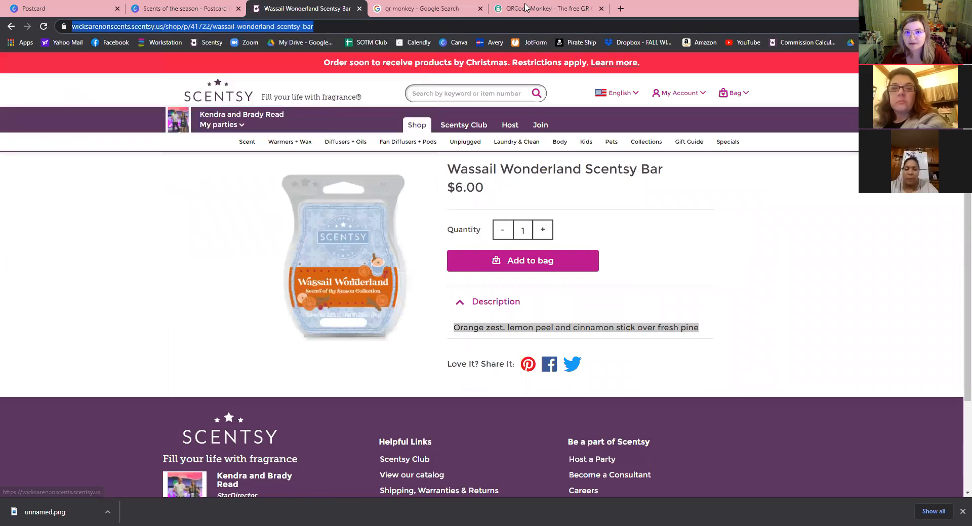
key("ctrl+Tab")
key("ctrl+Tab")
double_click(331, 223)
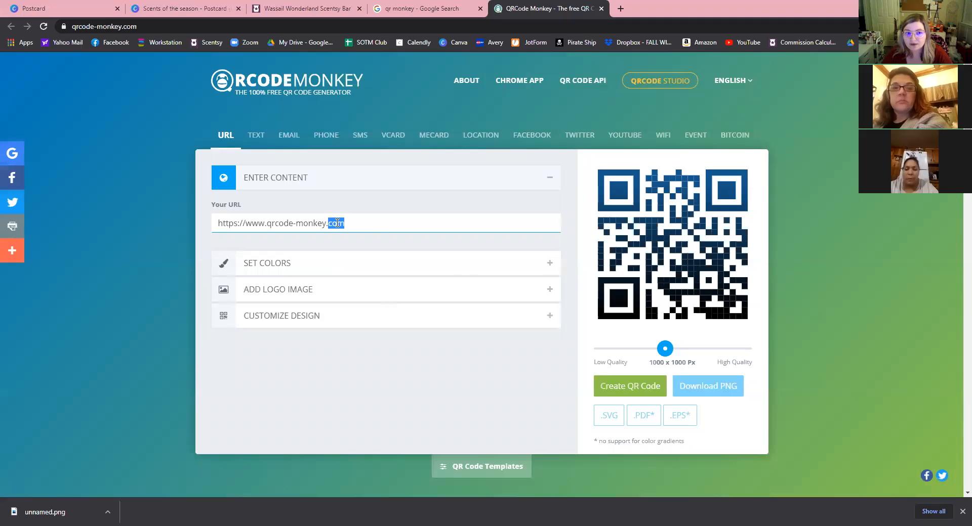
key("ctrl+a")
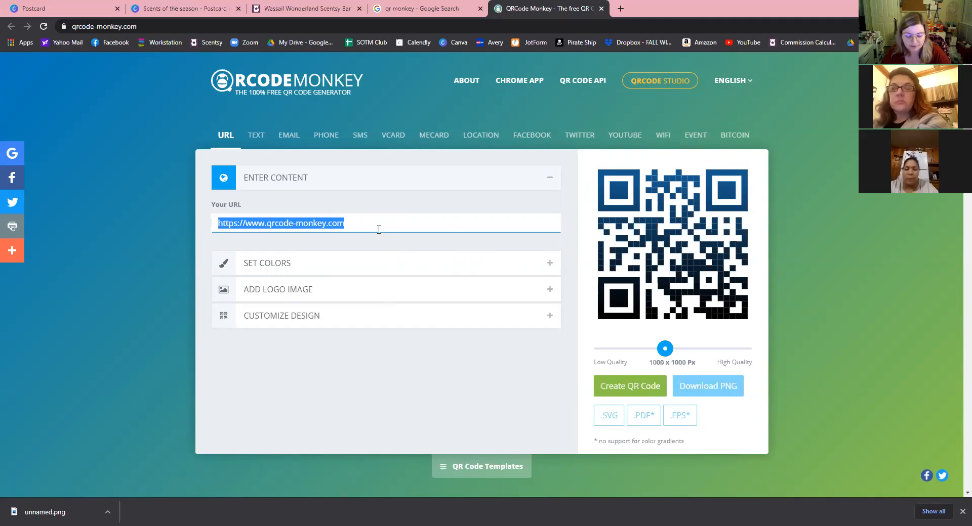
key("ctrl+v")
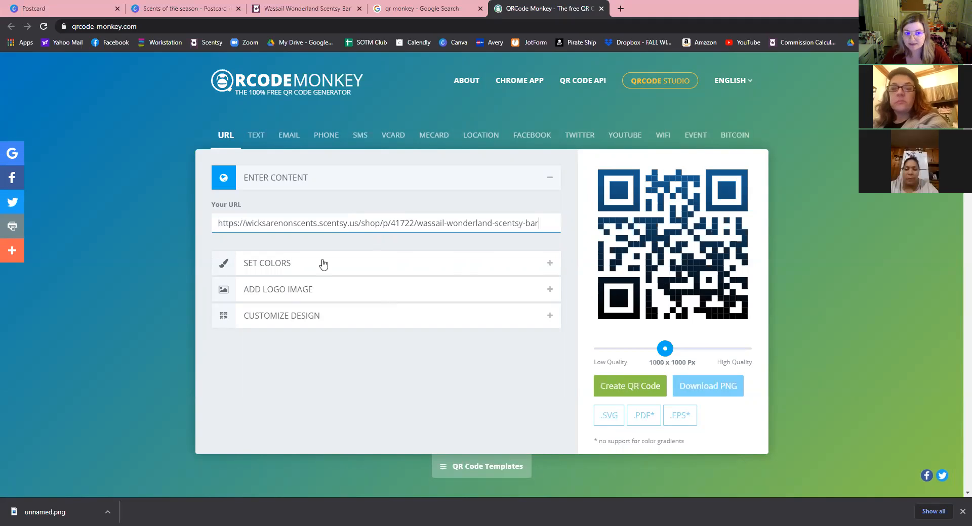
Expand the colour, logo and shape options, create the QR code, and return to the product page.
left_click(221, 252)
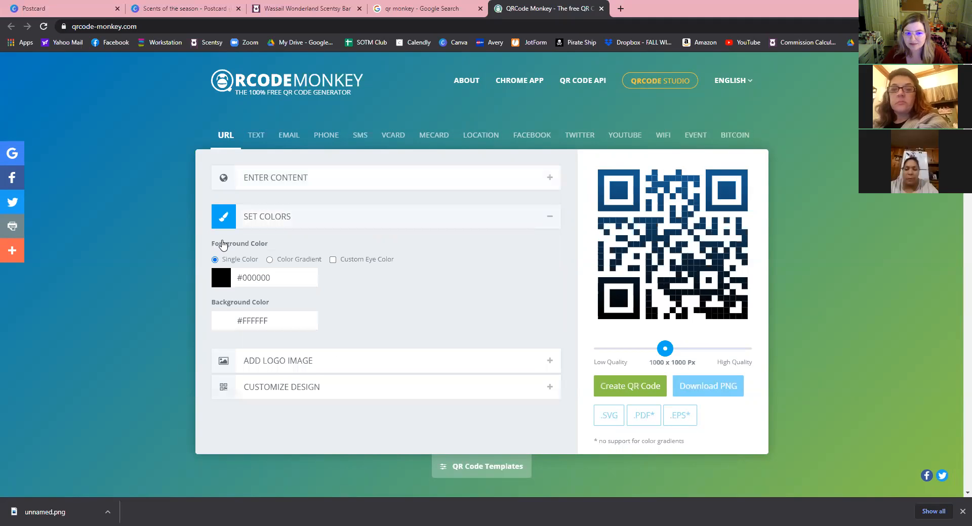
left_click(474, 348)
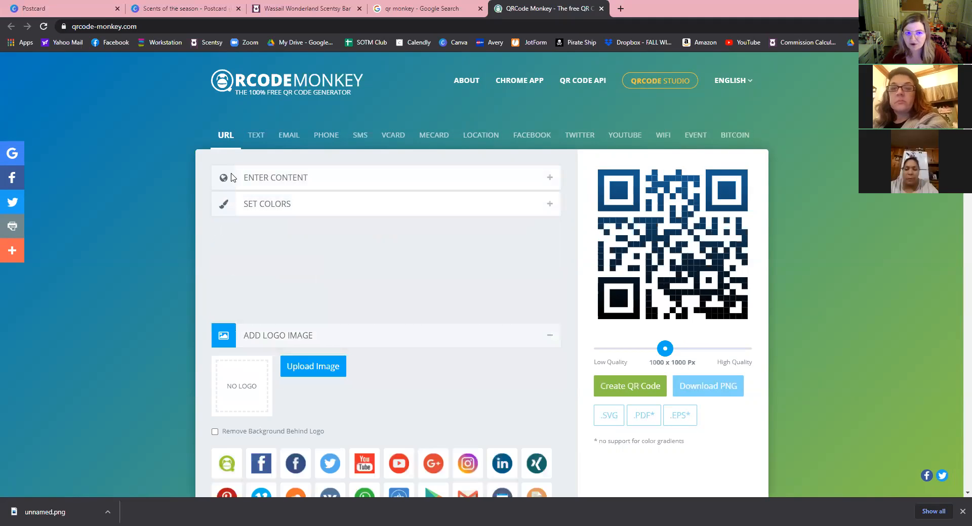
scroll(471, 353, "down", 2)
left_click(329, 423)
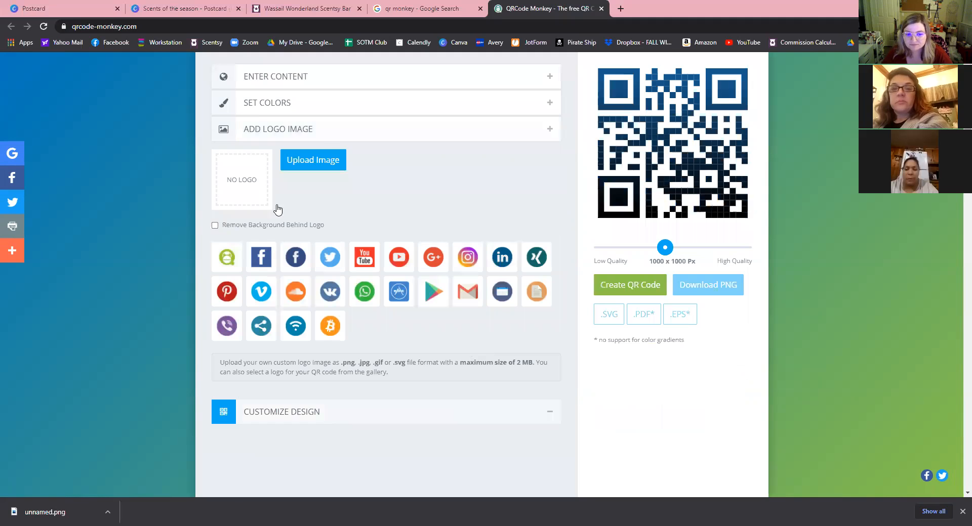
scroll(544, 317, "up", 4)
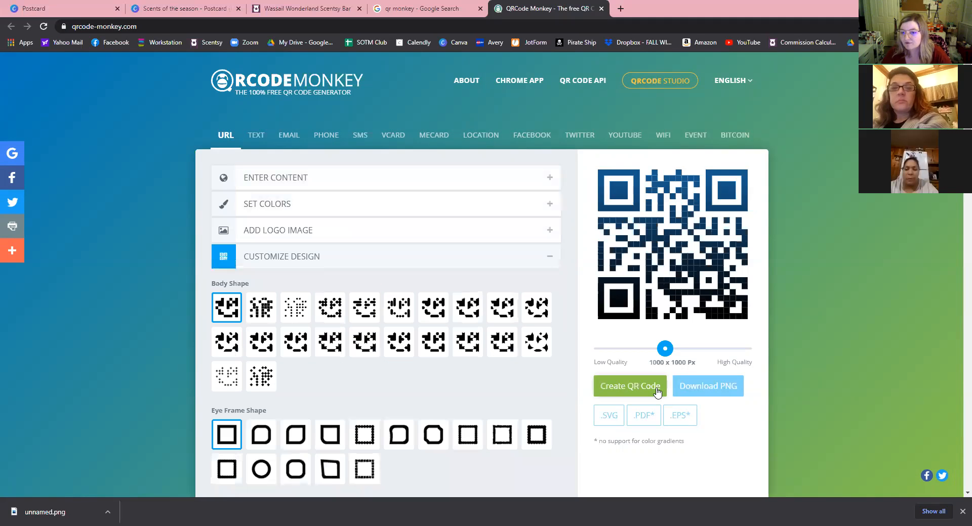
left_click(646, 389)
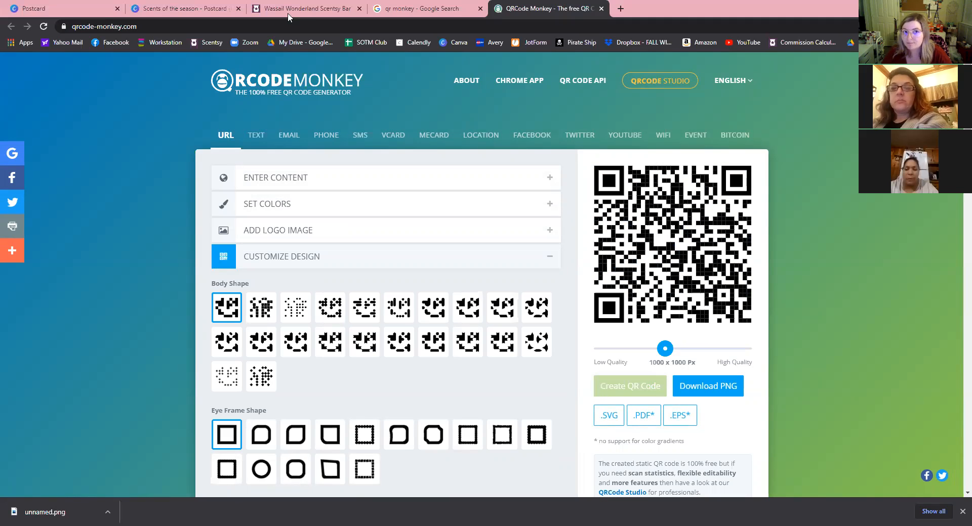
key("ctrl+3")
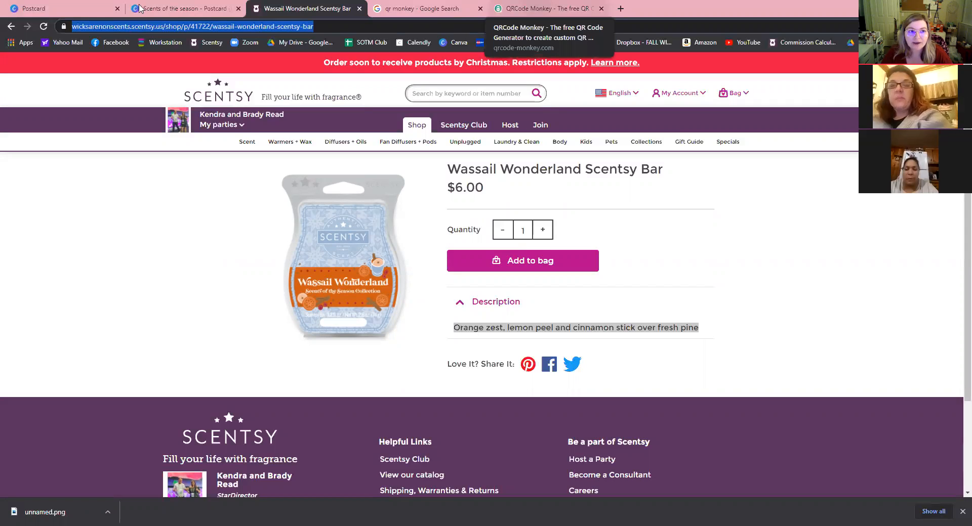
Generate a QR code from the pasted Wassail Wonderland product URL and add it to the postcard.
key("ctrl+shift+Tab")
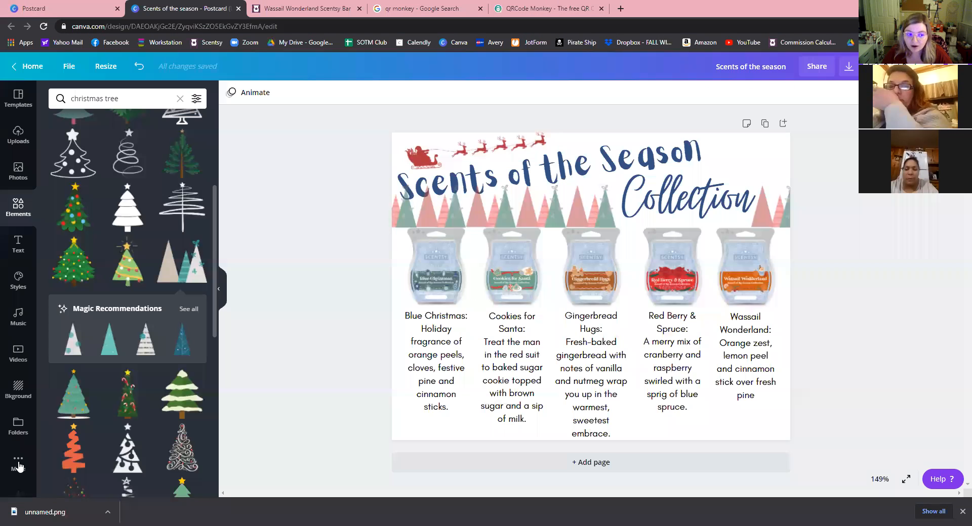
left_click(19, 464)
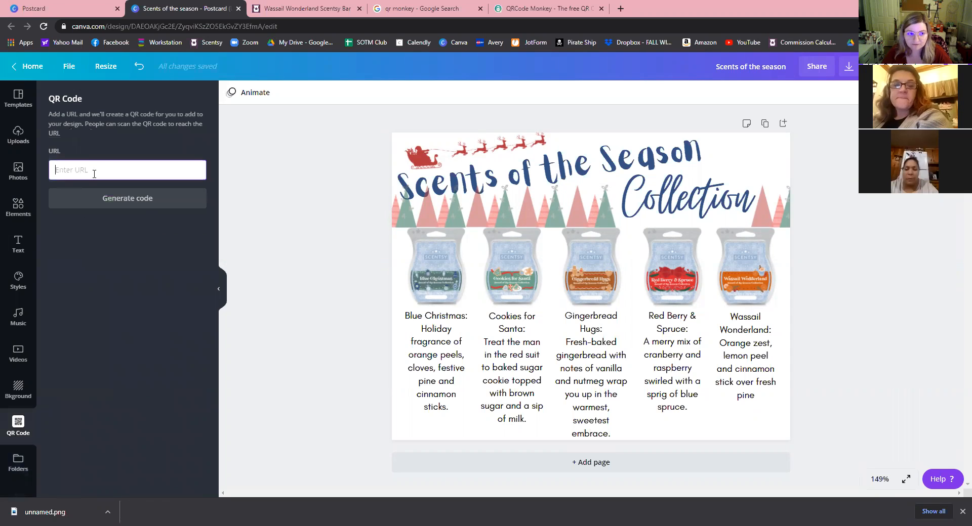
type("p/p/41722/wassail-wonderland-scentsy-bar")
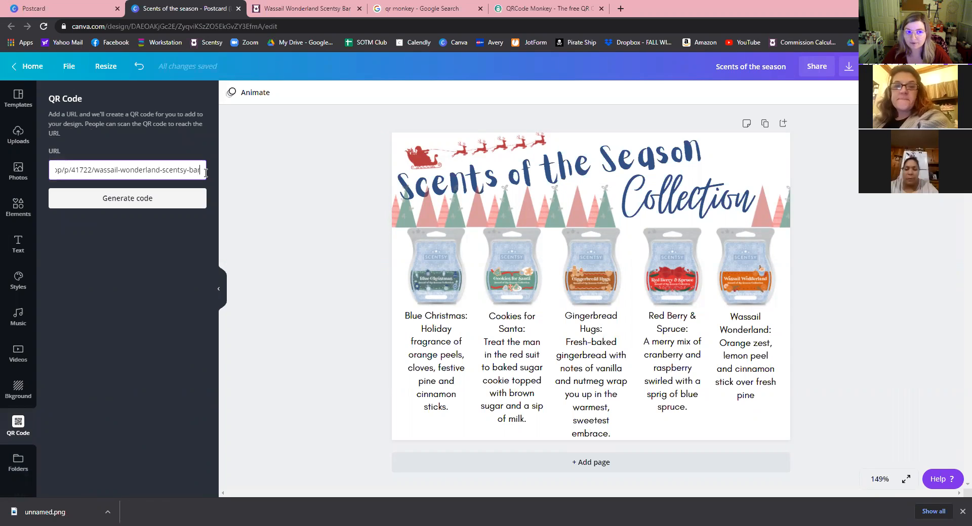
key("Return")
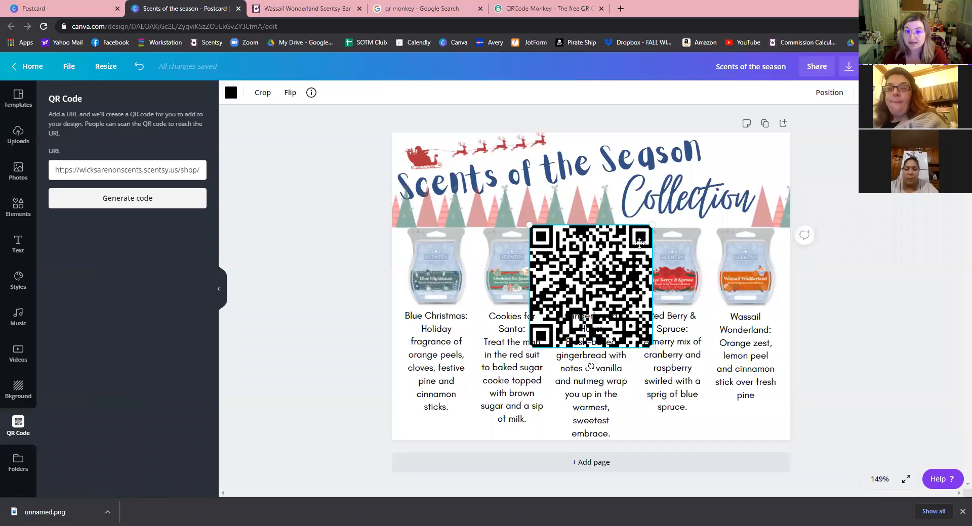
Resize the QR code and place it bottom-right, under the Wassail Wonderland description.
left_click_drag(591, 277, 669, 230)
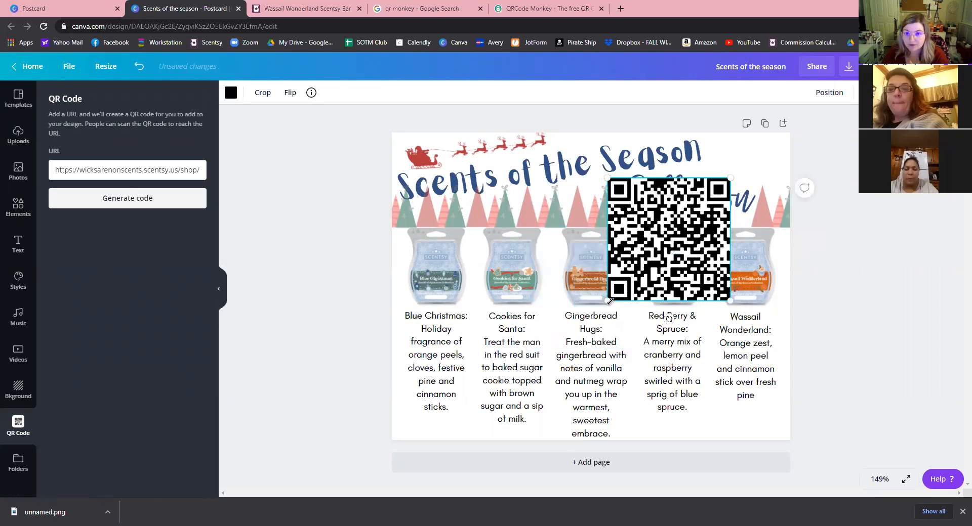
left_click_drag(649, 272, 684, 226)
left_click_drag(717, 199, 755, 171)
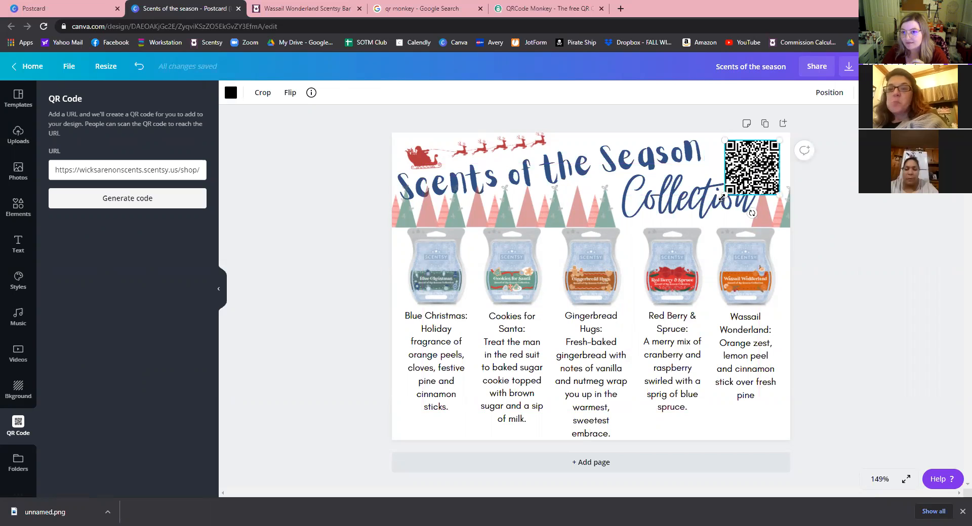
left_click_drag(718, 199, 739, 223)
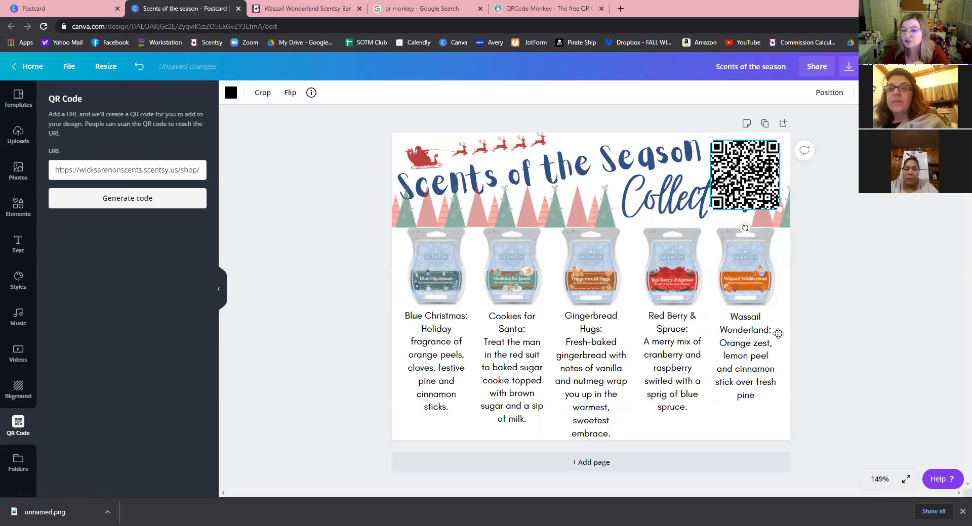
left_click_drag(753, 375, 745, 377)
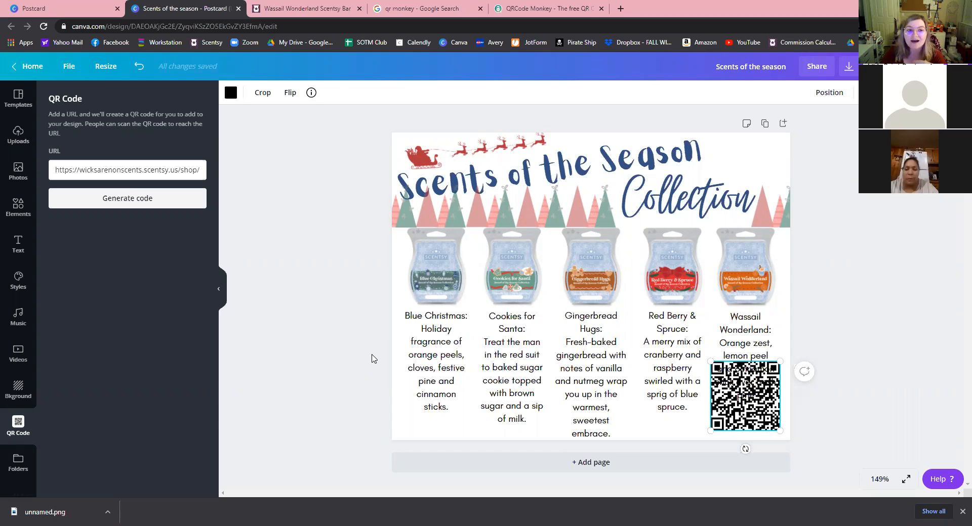
left_click(106, 238)
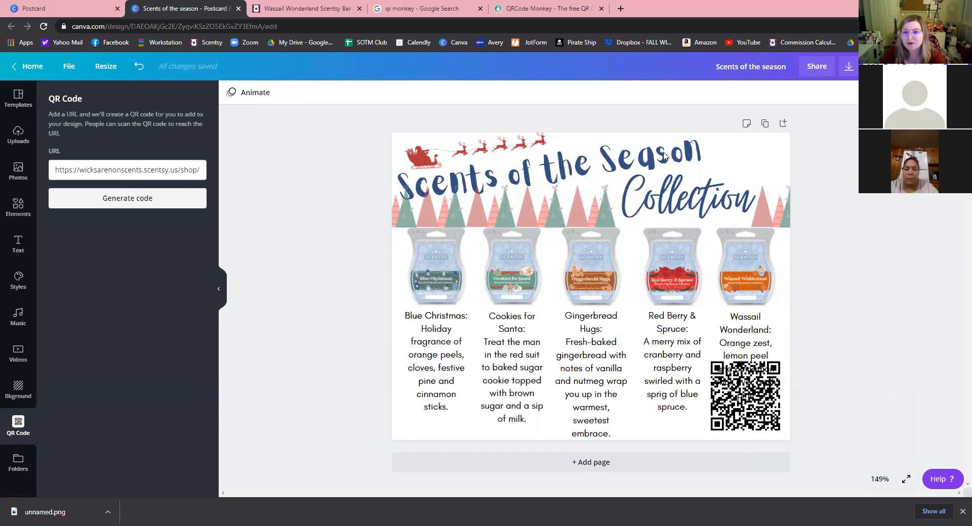
Try the Shadow, Lift and Neon text effects on the Scents of the Season title.
left_click(596, 158)
left_click(545, 95)
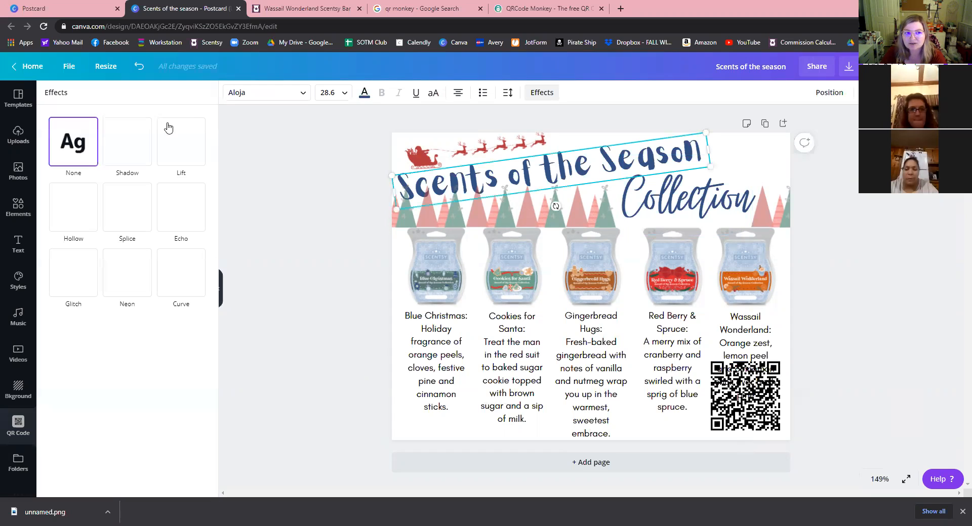
left_click(133, 148)
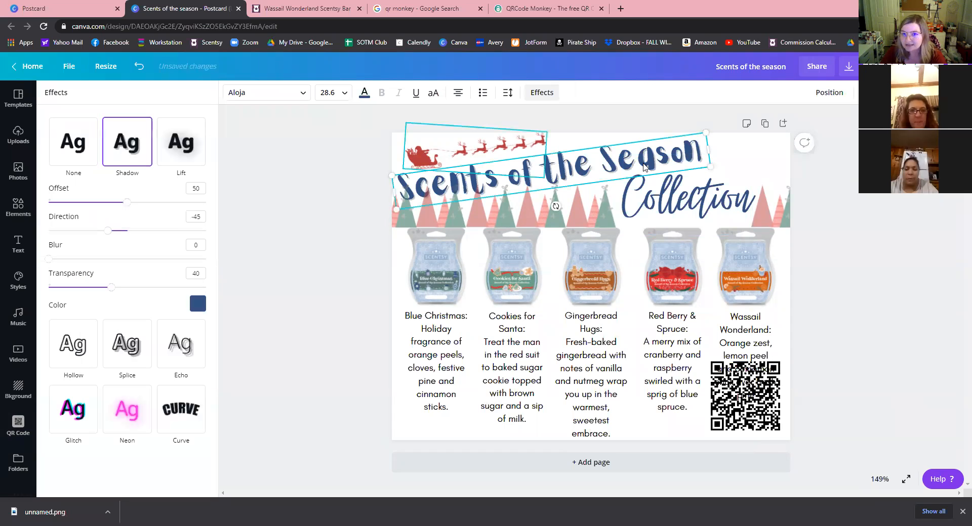
left_click(198, 149)
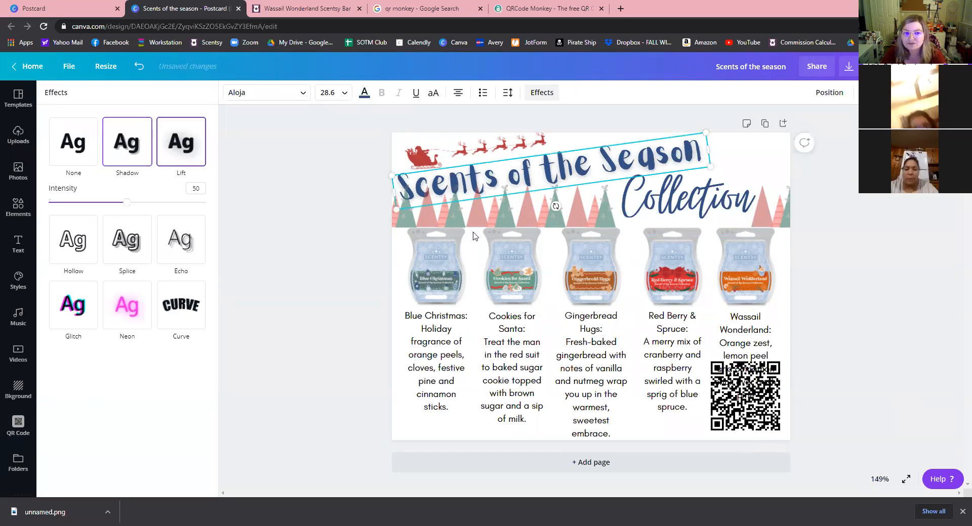
left_click(125, 308)
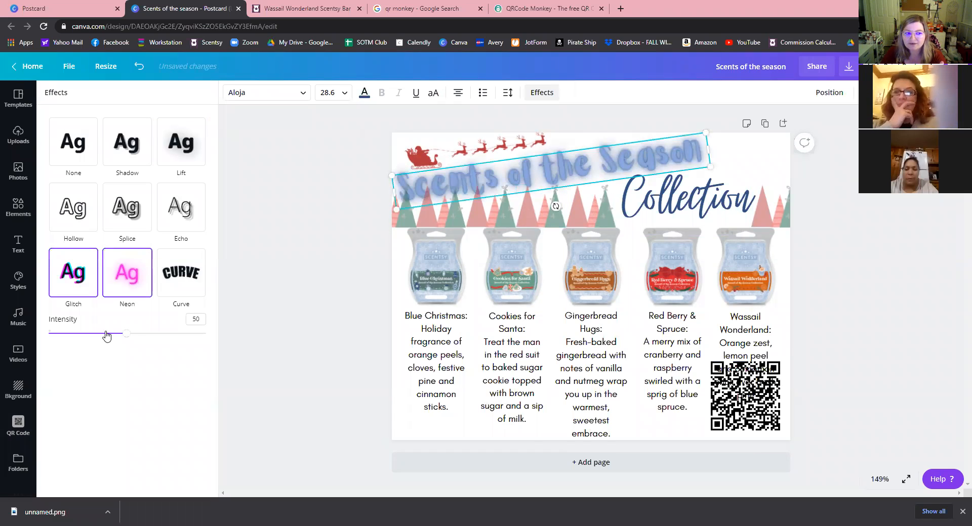
Vary the Neon intensity, undo back to None, then try Curve and undo it.
left_click(182, 334)
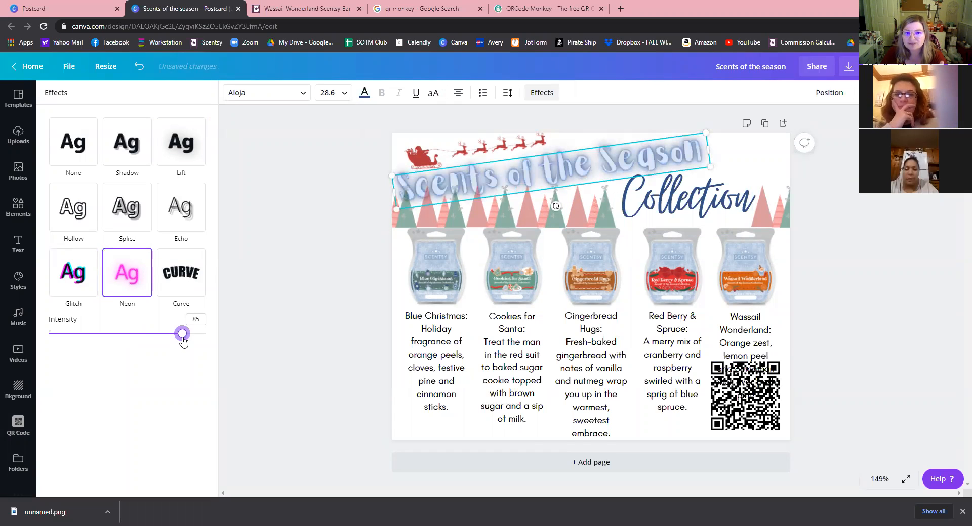
left_click(60, 334)
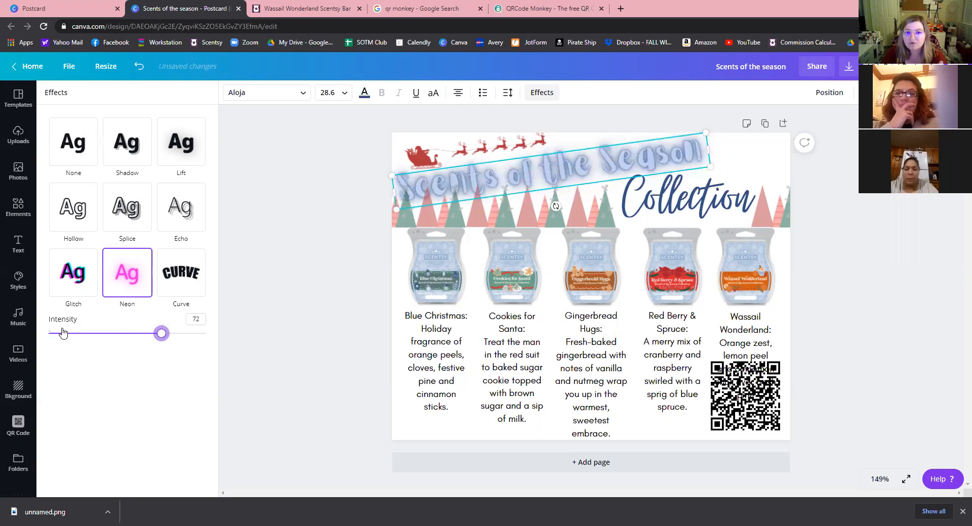
left_click(148, 334)
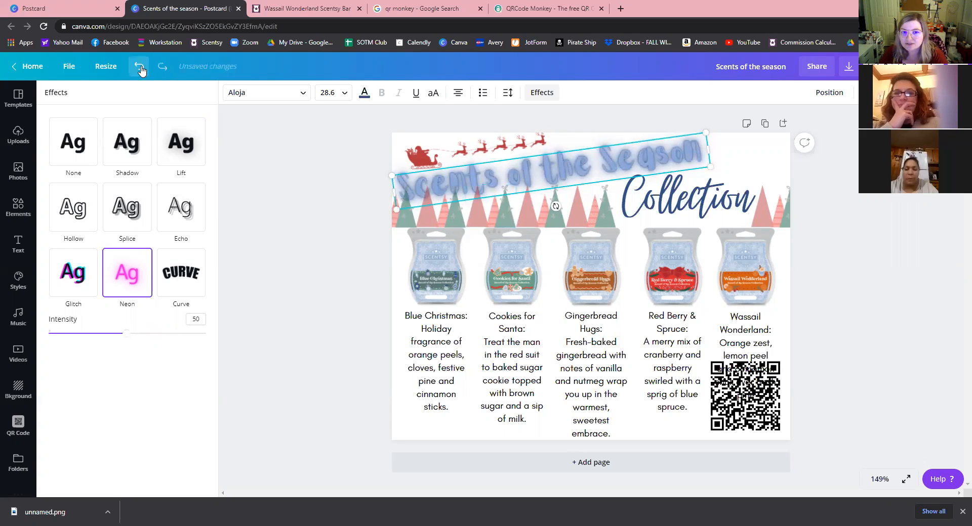
left_click(139, 67)
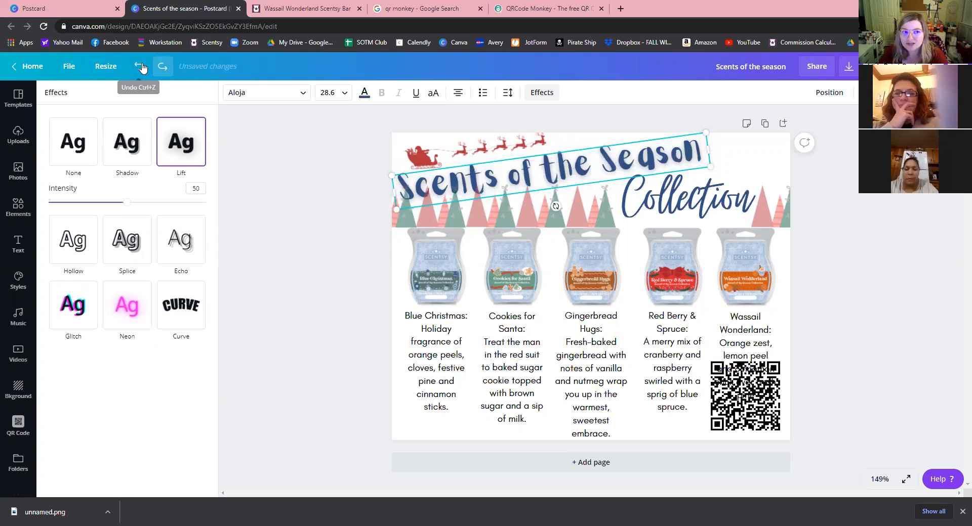
left_click(143, 69)
left_click(74, 142)
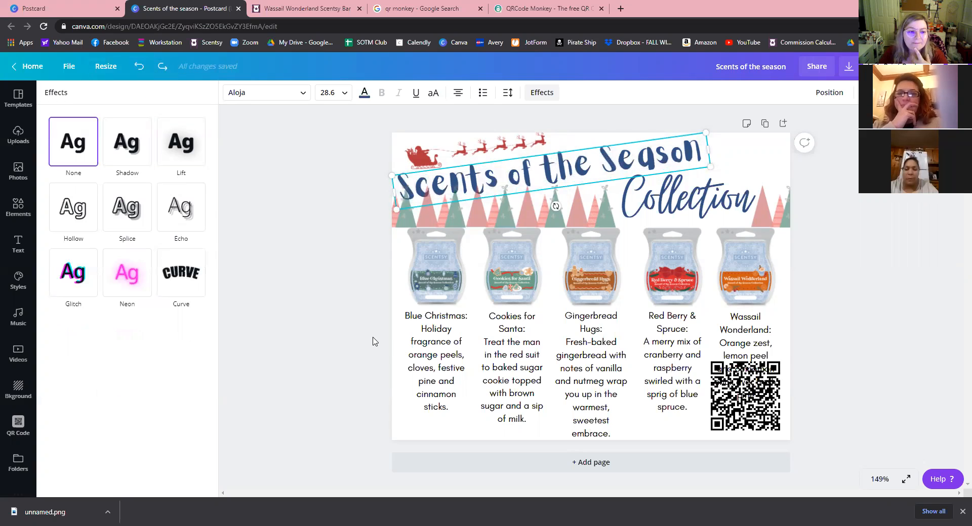
left_click(190, 272)
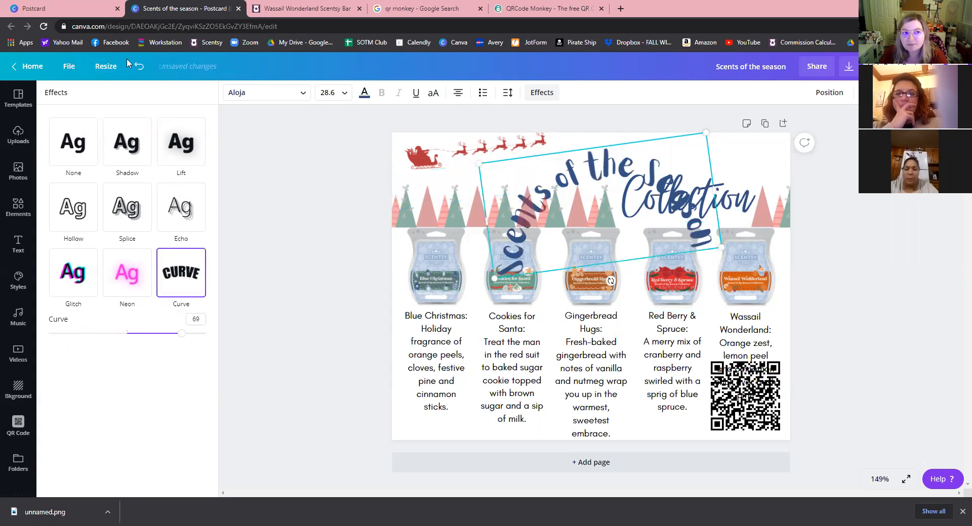
left_click(139, 68)
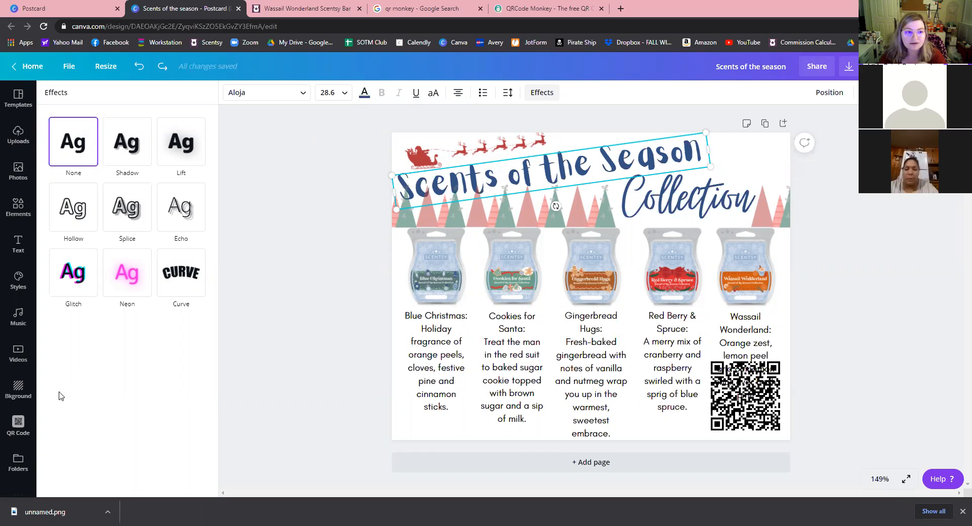
Deselect the title and show the stock Photos library in the side panel.
left_click(18, 425)
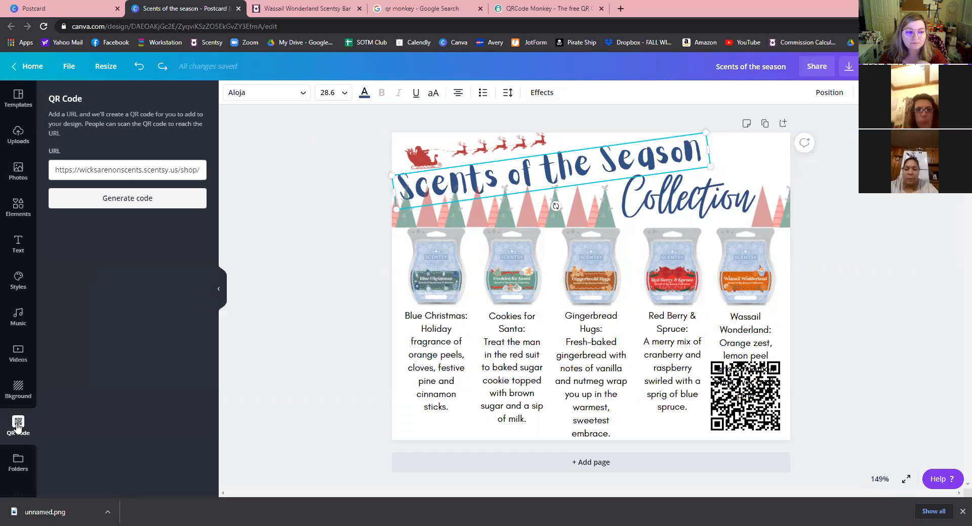
left_click(306, 320)
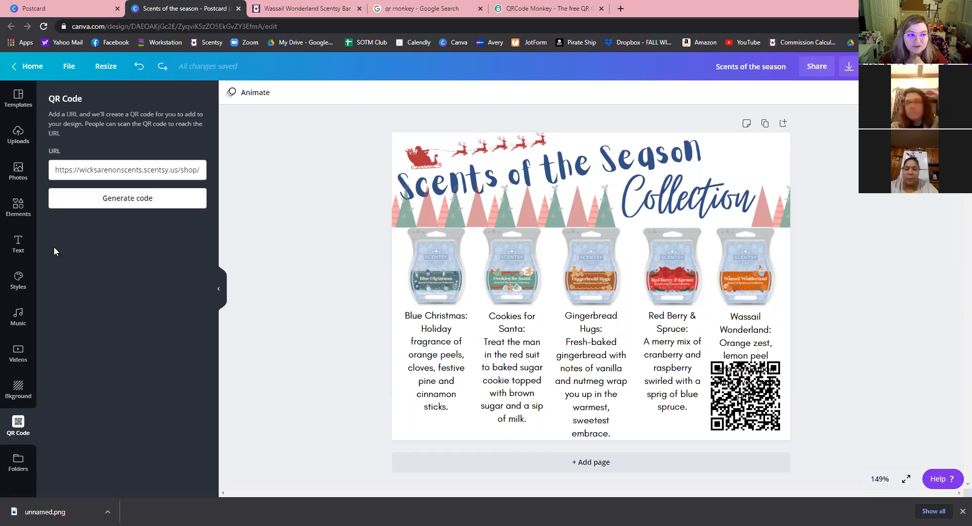
left_click(14, 177)
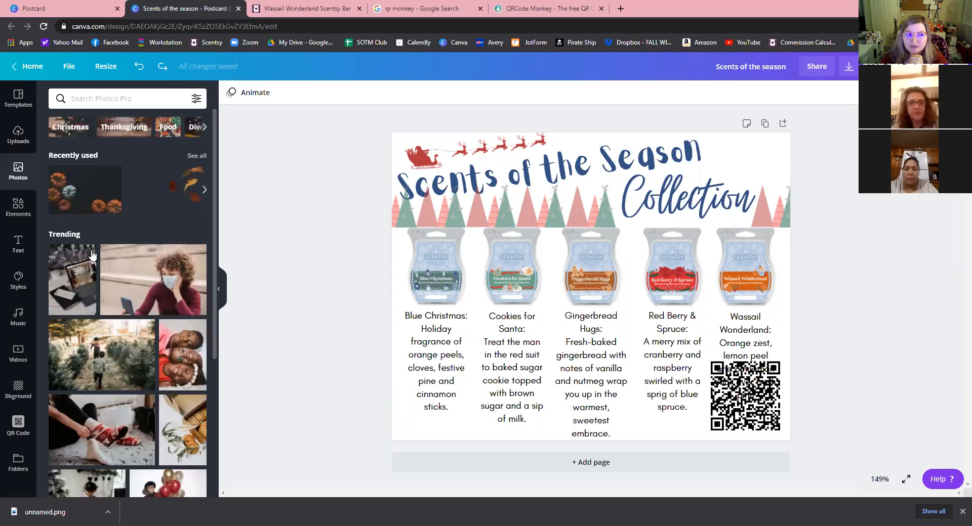
Add the uploaded portrait photo to the postcard, enlarge it and bring it to front.
left_click(18, 136)
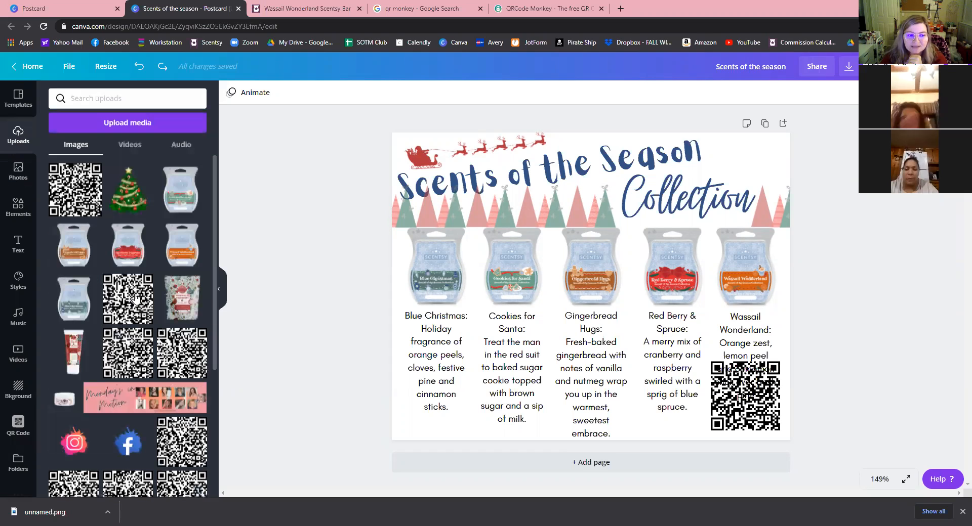
scroll(135, 300, "down", 4)
scroll(135, 363, "down", 4)
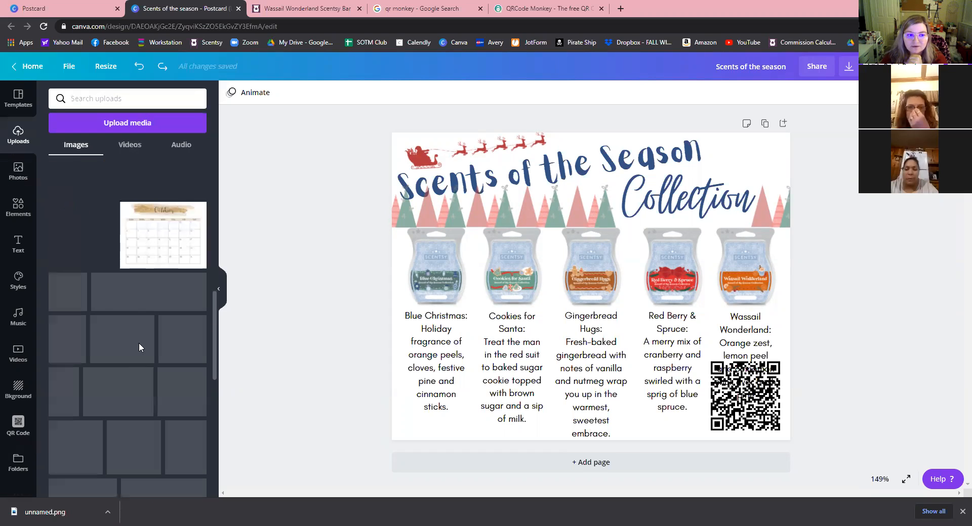
scroll(189, 257, "down", 1)
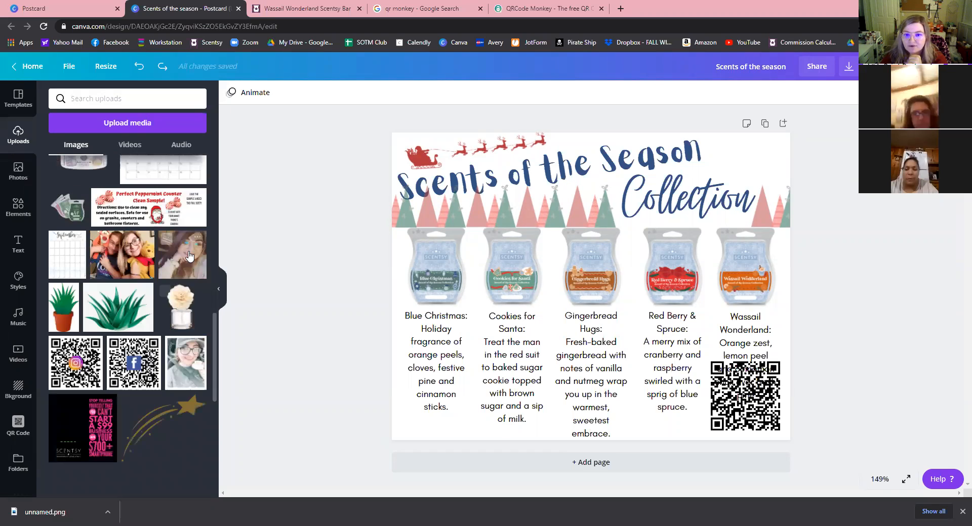
left_click(188, 255)
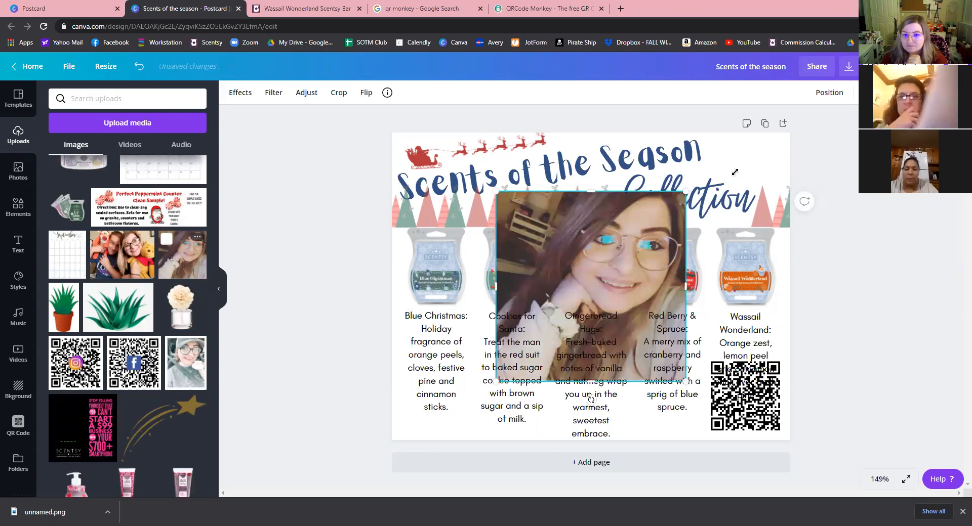
mouse_move(687, 192)
left_mouse_down()
mouse_move(690, 130)
mouse_move(678, 180)
left_mouse_up()
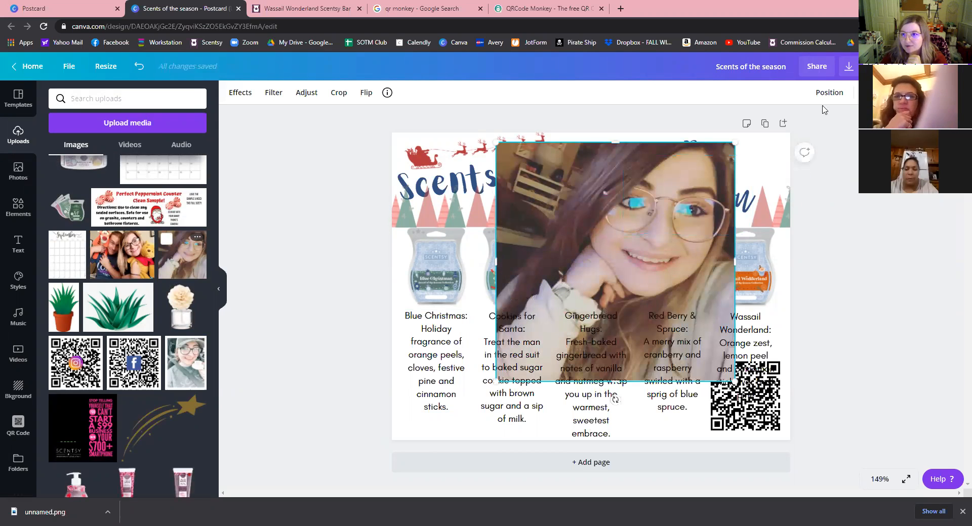
left_click(830, 93)
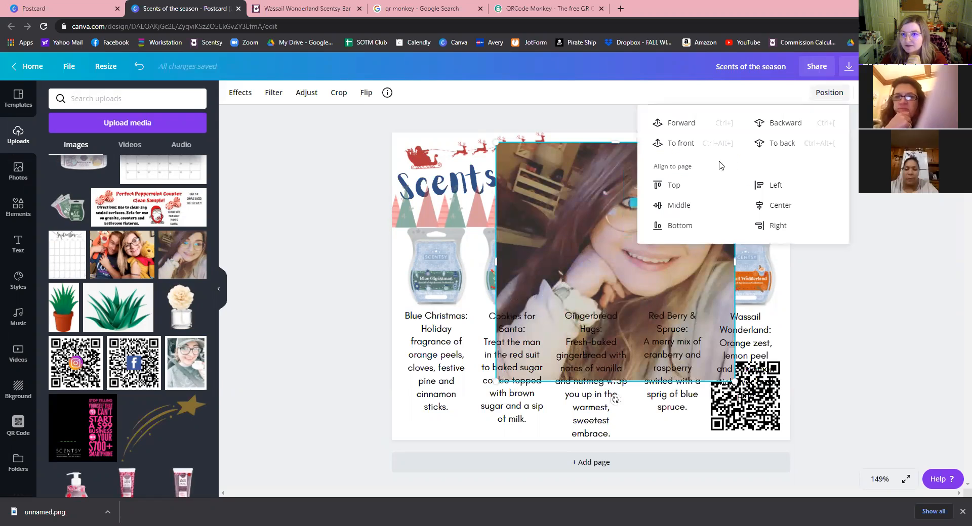
left_click(692, 142)
left_click(228, 89)
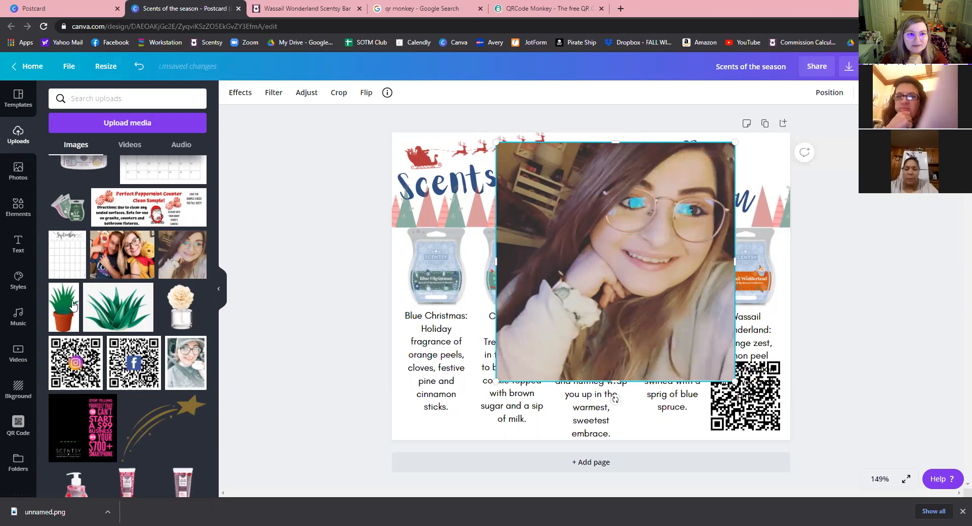
Remove the photo's background, shrink and centre it, then delete it from the card.
left_click(245, 98)
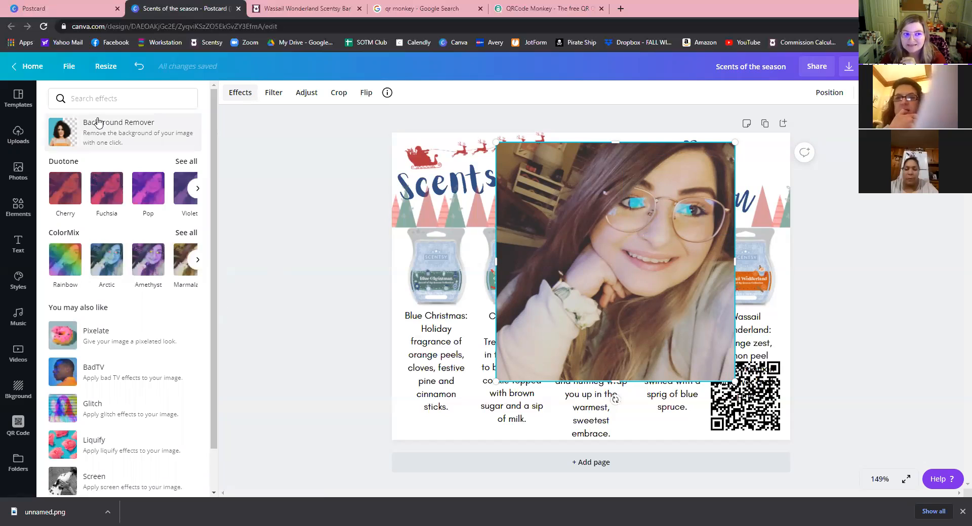
left_click(117, 136)
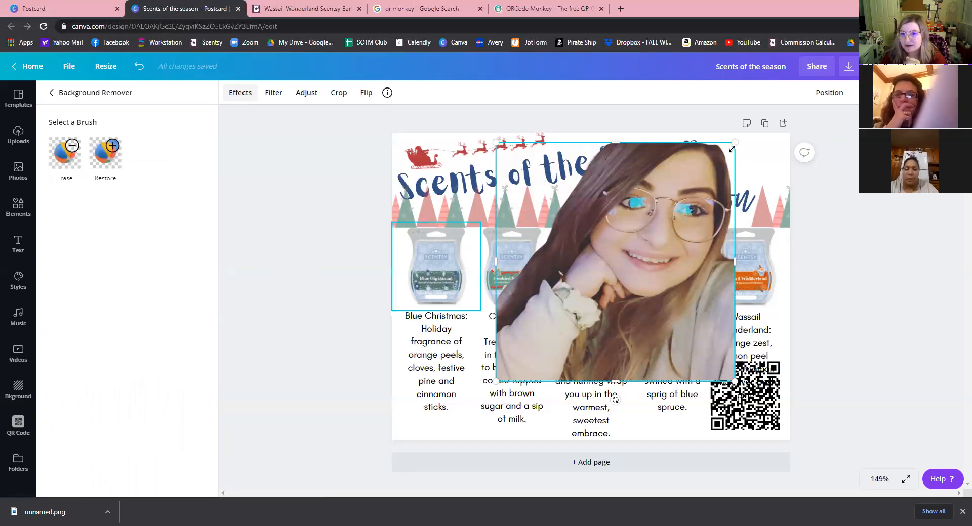
left_click_drag(732, 149, 693, 184)
left_click_drag(497, 328, 587, 290)
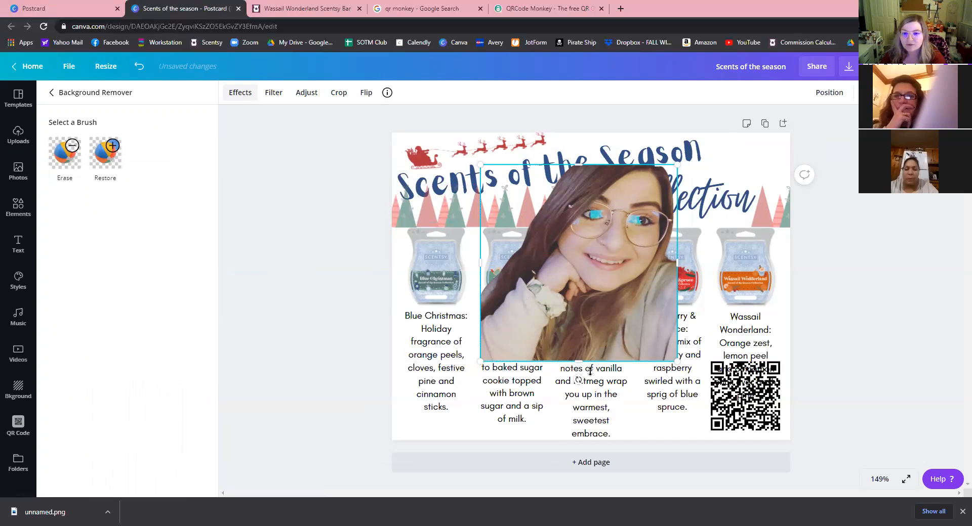
key("Delete")
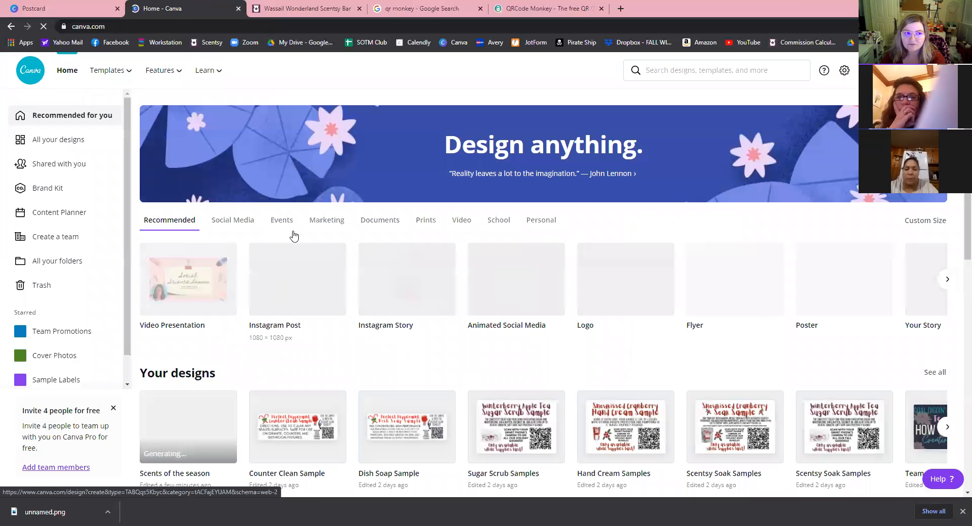
Scroll through the All your designs list, where 'Scents of the season' appears first.
scroll(77, 148, "down", 2)
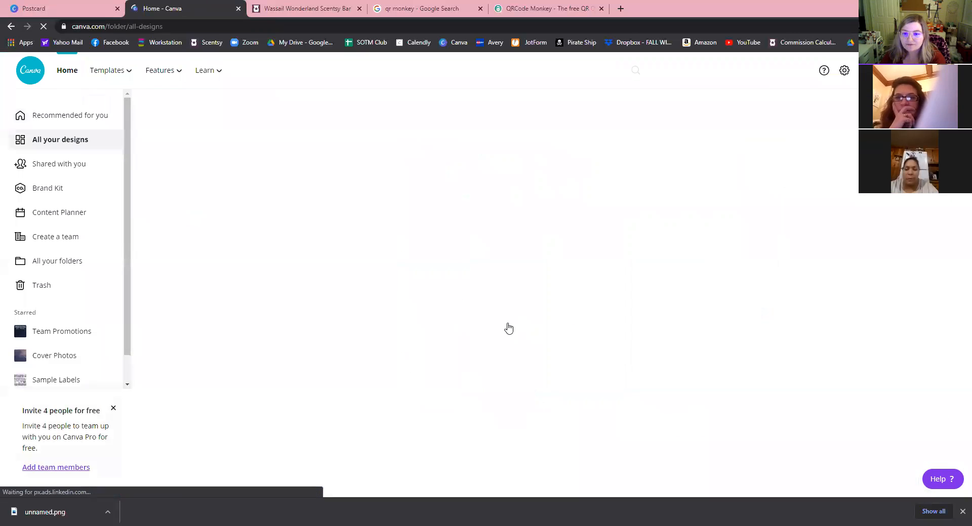
scroll(526, 224, "down", 3)
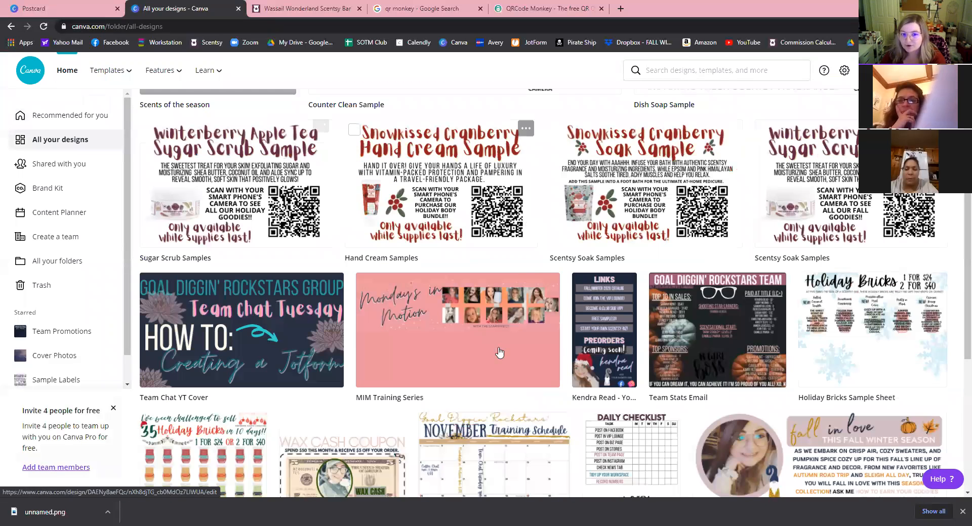
scroll(497, 370, "down", 3)
scroll(460, 368, "up", 6)
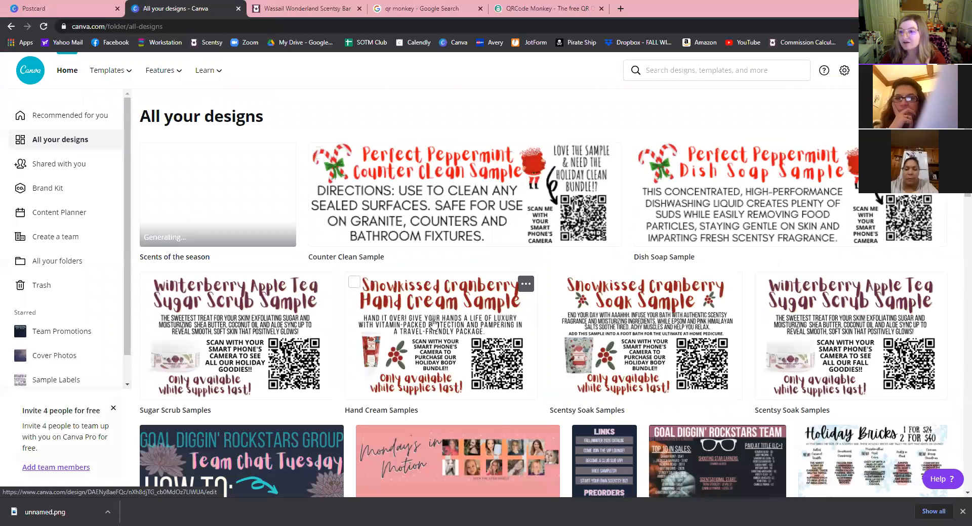